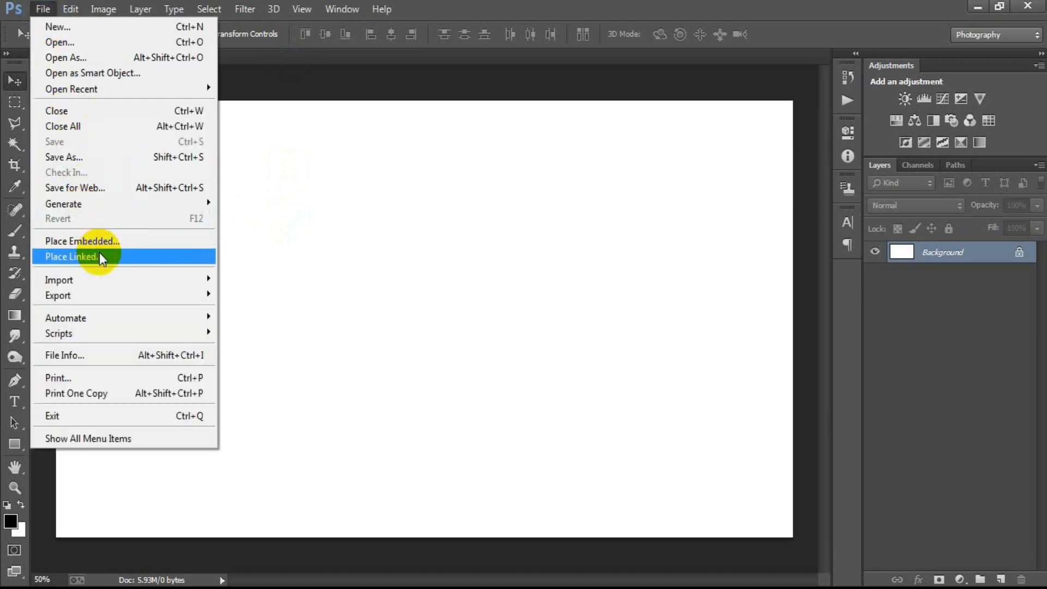
pyautogui.click(100, 255)
pyautogui.doubleClick(560, 146)
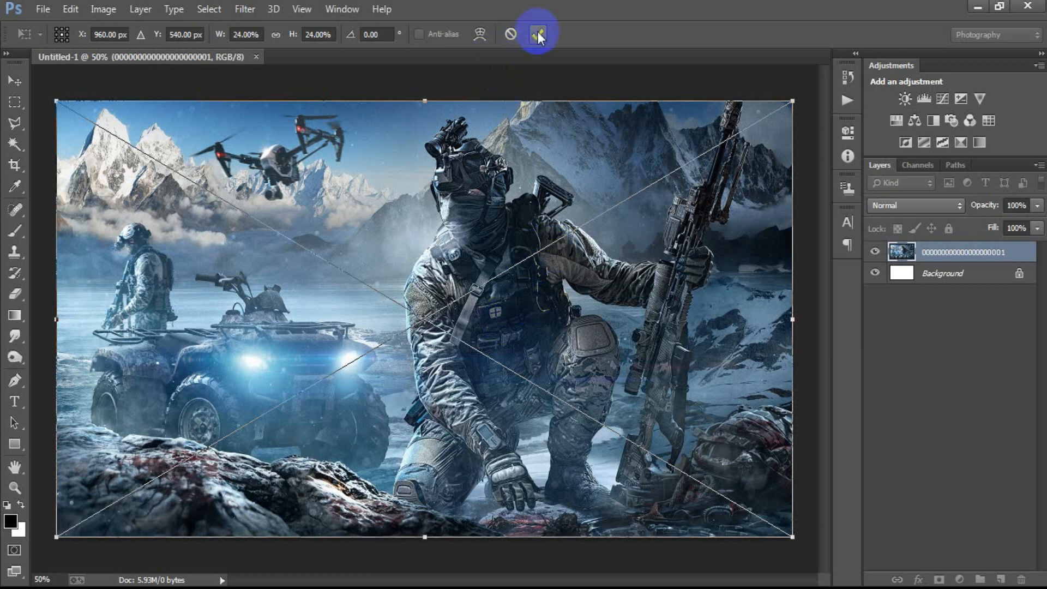
pyautogui.click(537, 34)
pyautogui.rightClick(957, 256)
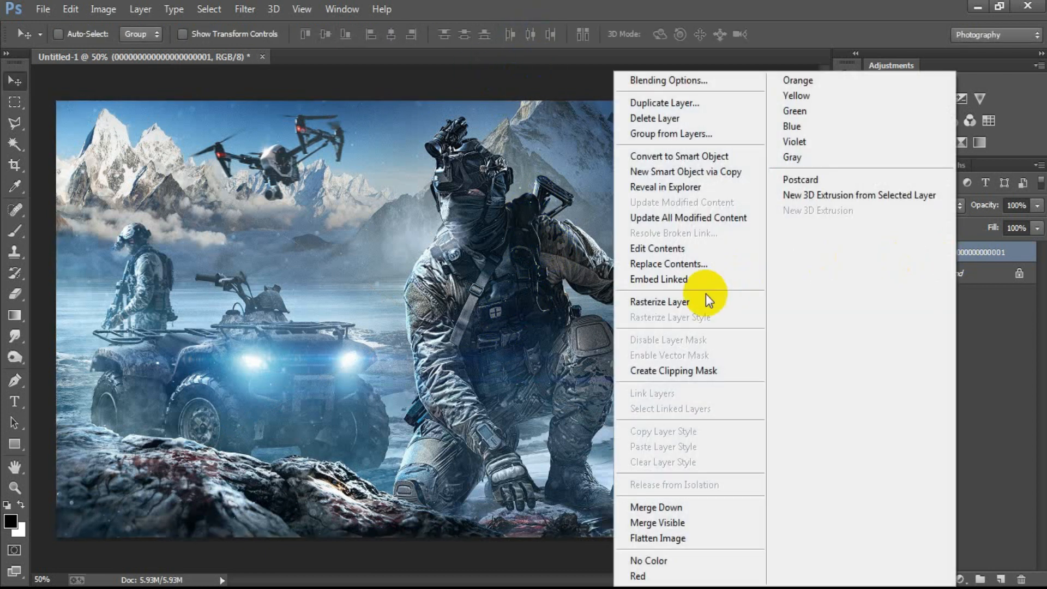
pyautogui.click(642, 299)
# Fully desaturate the background picture with a Hue/Saturation adjustment layer and merge the adjustment with the image layer
pyautogui.click(959, 579)
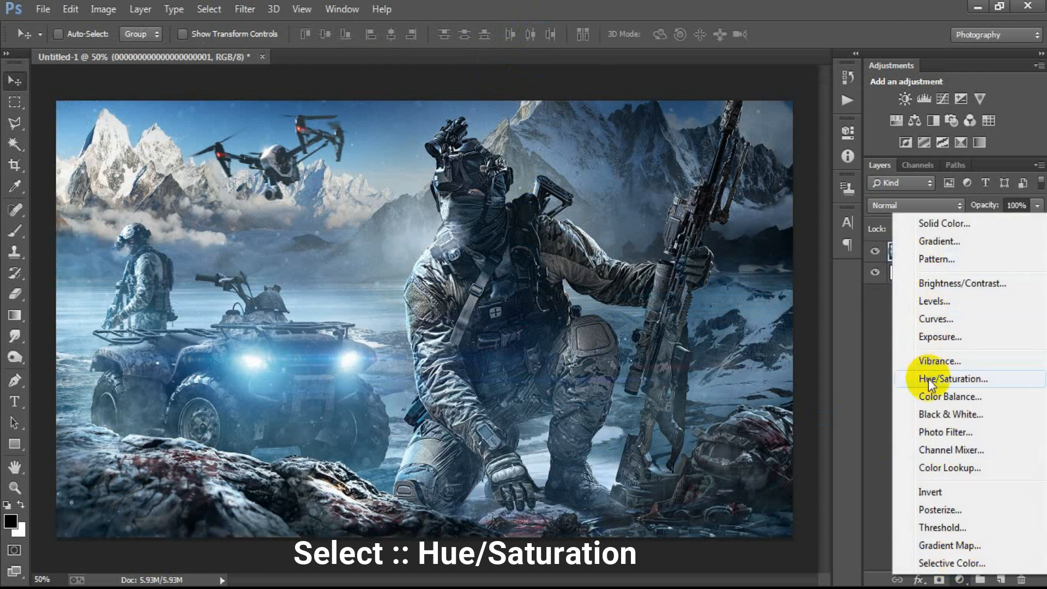
pyautogui.click(948, 378)
pyautogui.moveTo(698, 265); pyautogui.dragTo(613, 263)
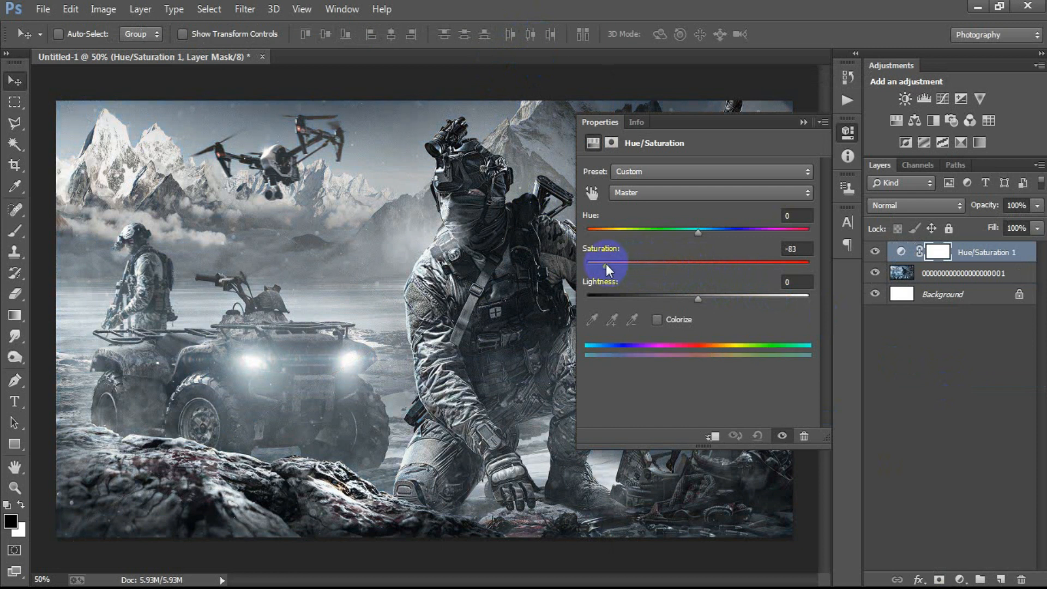
pyautogui.moveTo(612, 263); pyautogui.dragTo(586, 264)
pyautogui.click(803, 122)
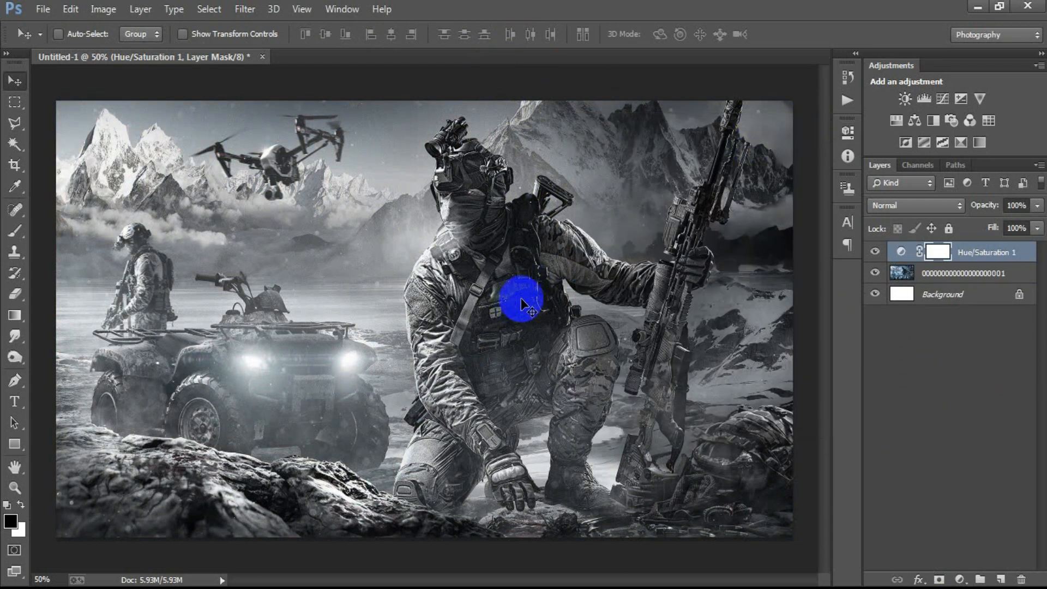
pyautogui.keyDown('shift'); pyautogui.click(972, 273); pyautogui.keyUp('shift')
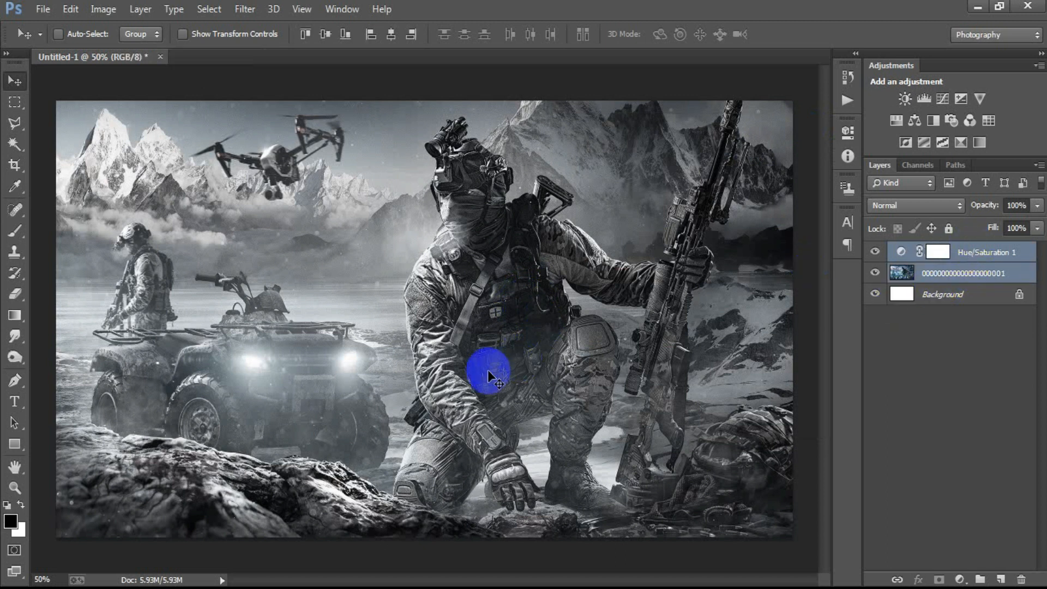
pyautogui.hotkey('ctrl', 'e')
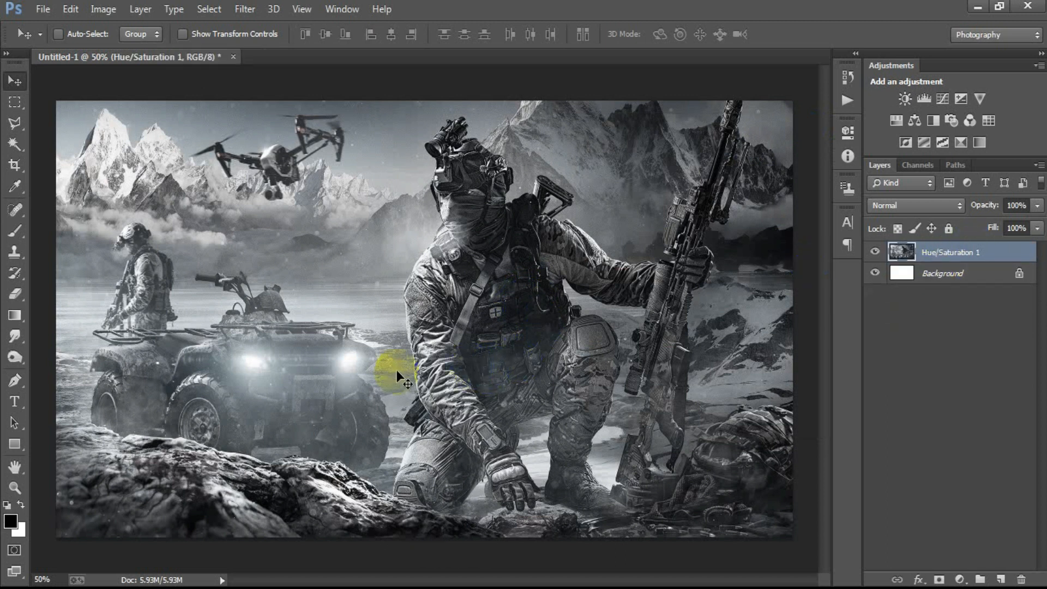
# Add a new layer and draw a rectangle of about 578 x 1108 px covering the left part of the canvas
pyautogui.click(1001, 579)
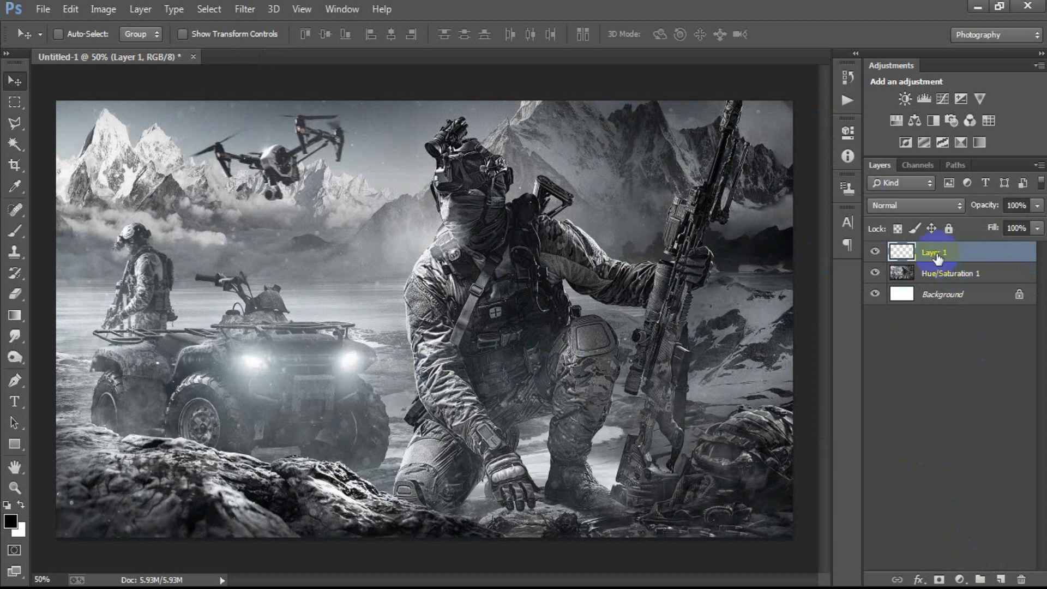
pyautogui.click(14, 444)
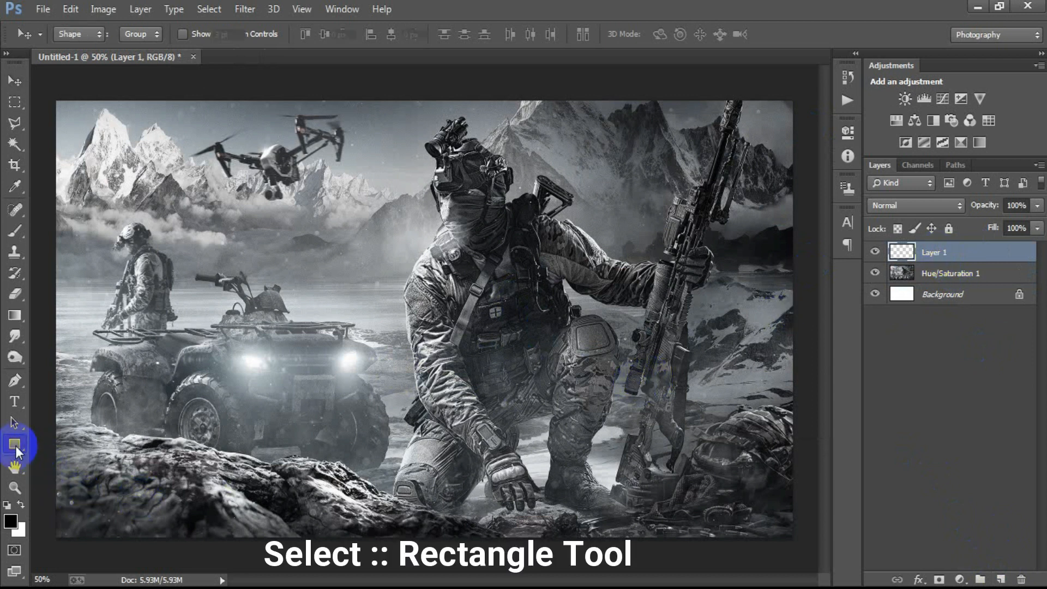
pyautogui.click(53, 443)
pyautogui.moveTo(56, 91); pyautogui.dragTo(278, 539)
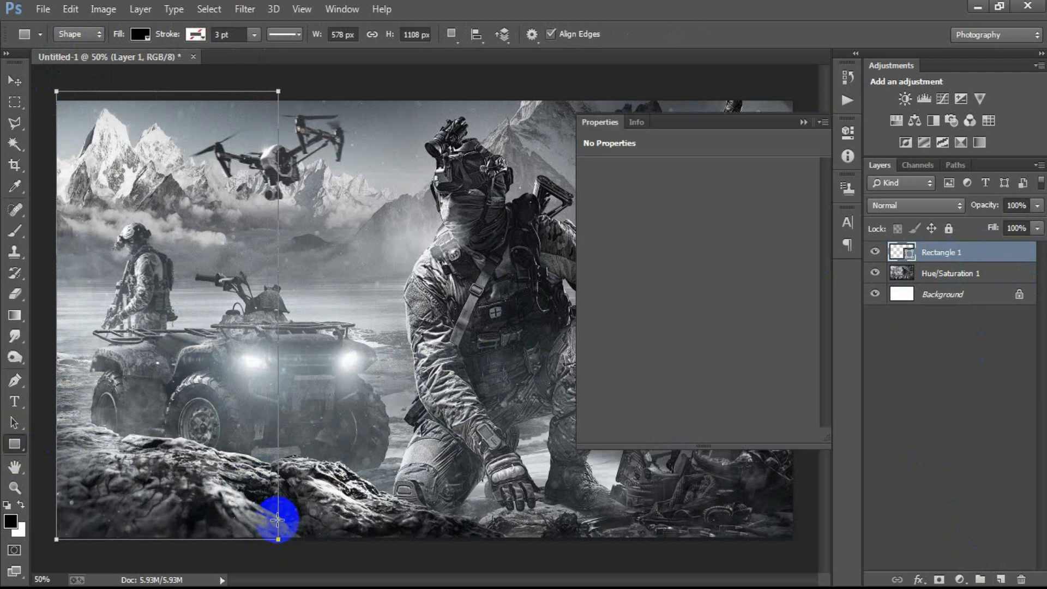
pyautogui.click(276, 515)
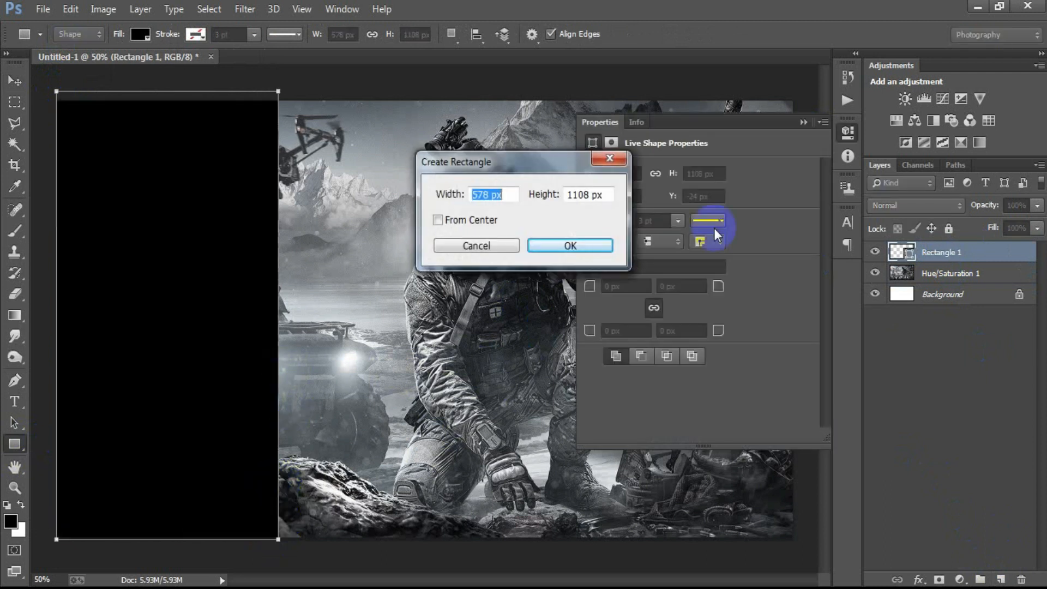
pyautogui.click(615, 162)
pyautogui.click(804, 122)
pyautogui.click(14, 83)
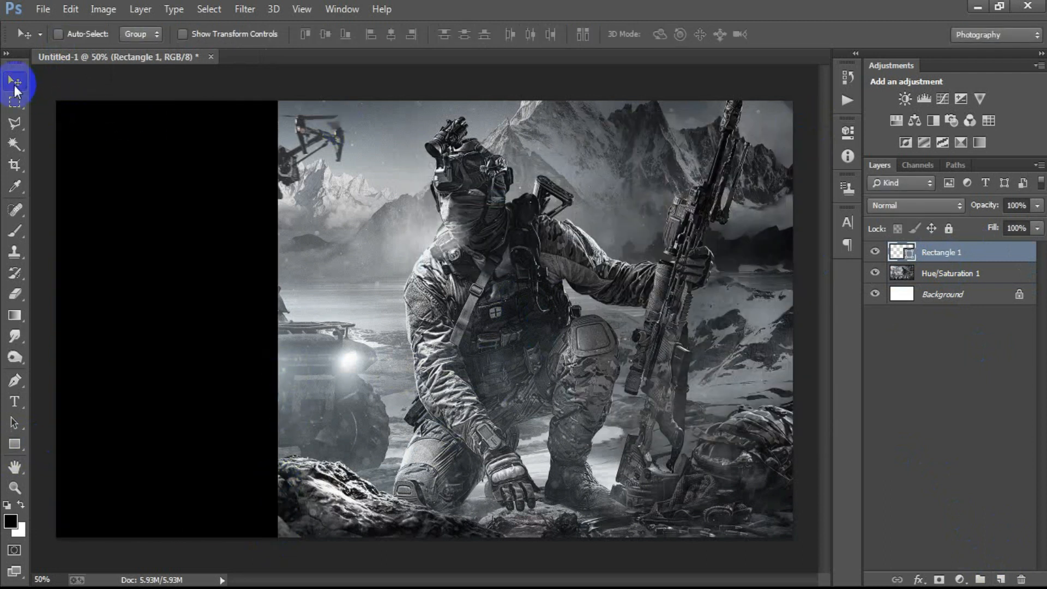
# Set the rectangle's fill color to orange F47300
pyautogui.doubleClick(894, 253)
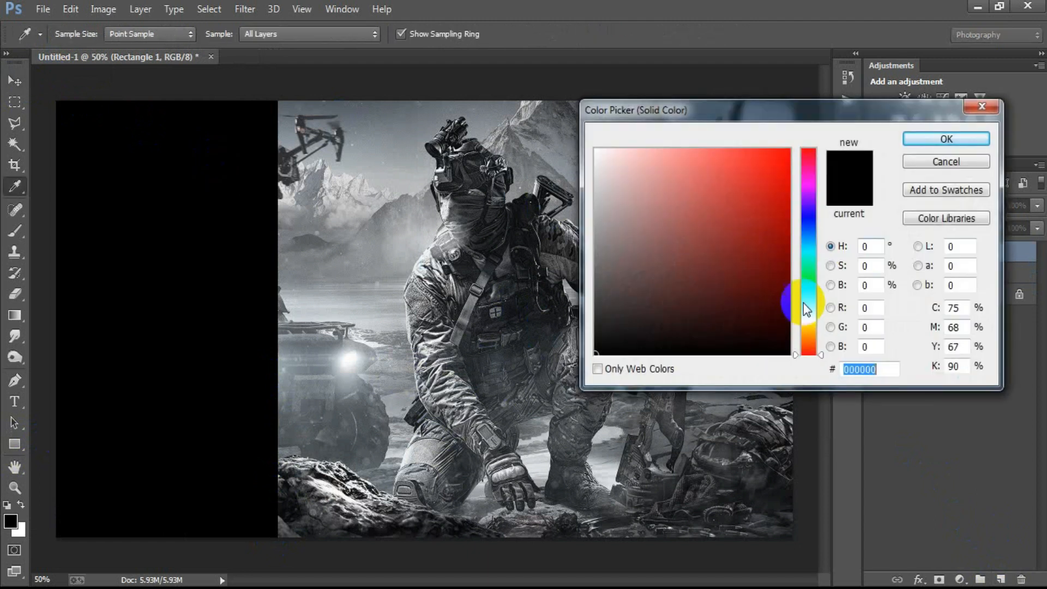
pyautogui.click(834, 370)
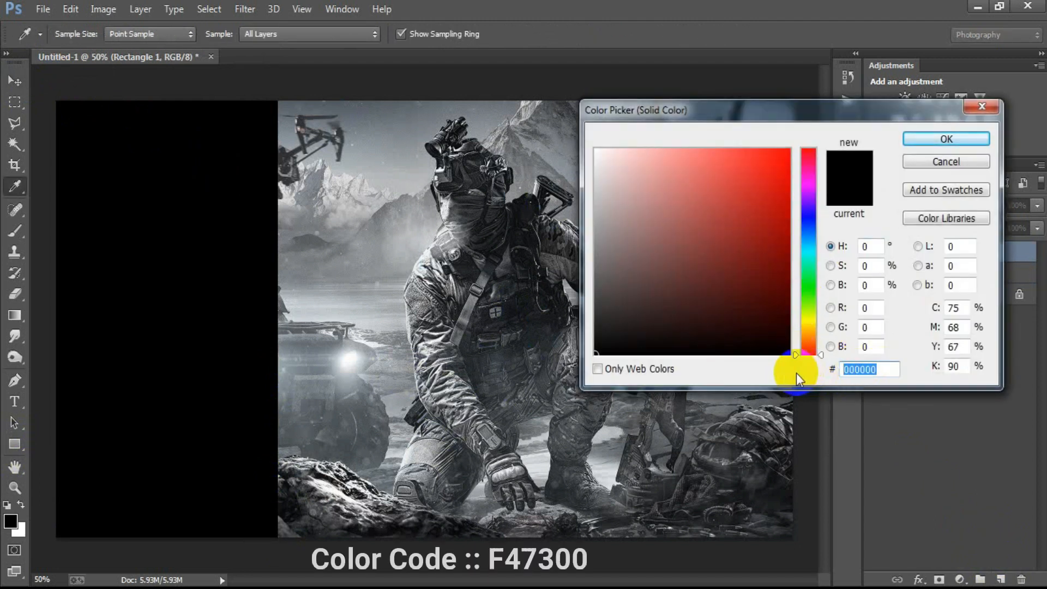
pyautogui.write('F4')
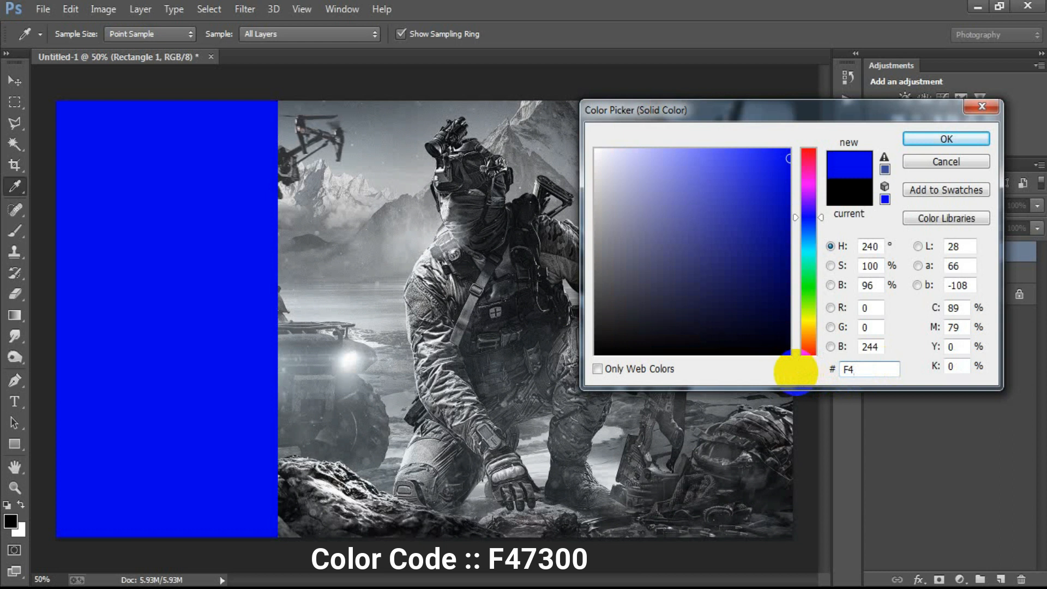
pyautogui.write('7300')
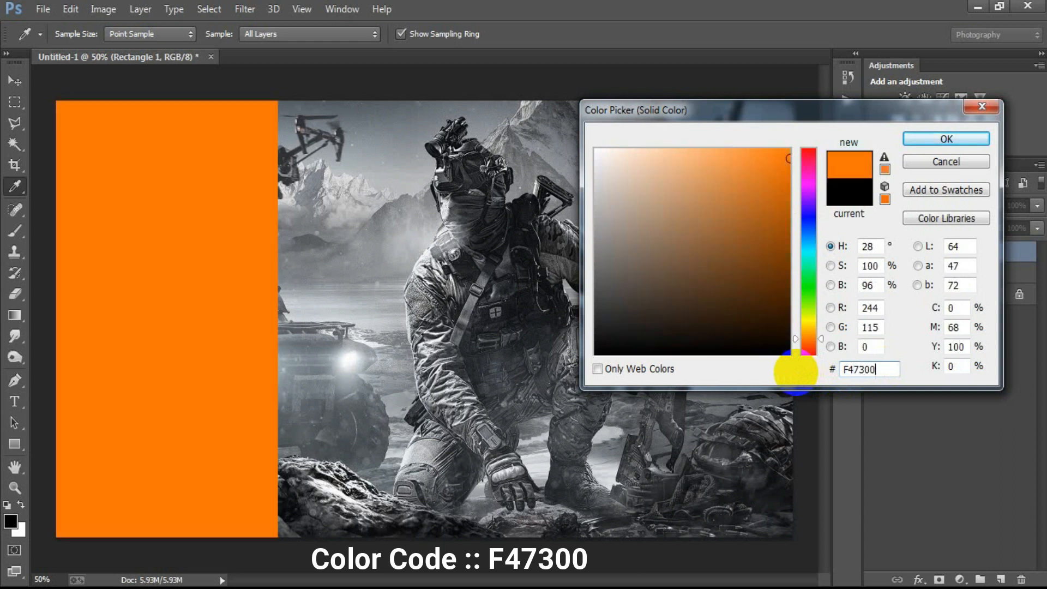
pyautogui.click(946, 139)
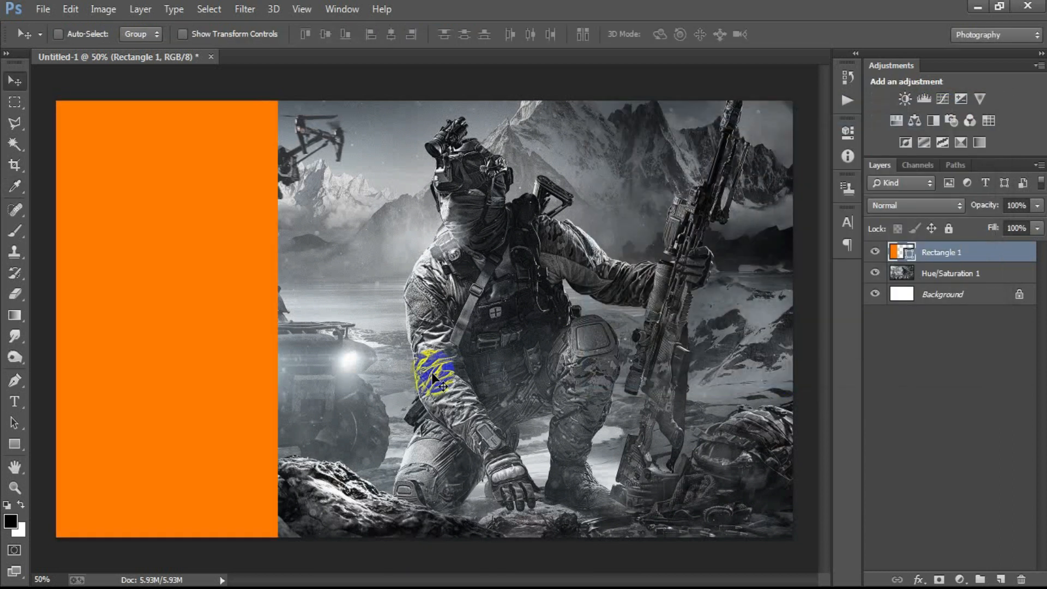
# Rotate the orange rectangle about 5.5° counter-clockwise and enlarge it beyond the canvas edges so only its right edge shows slanted
pyautogui.hotkey('ctrl', 't')
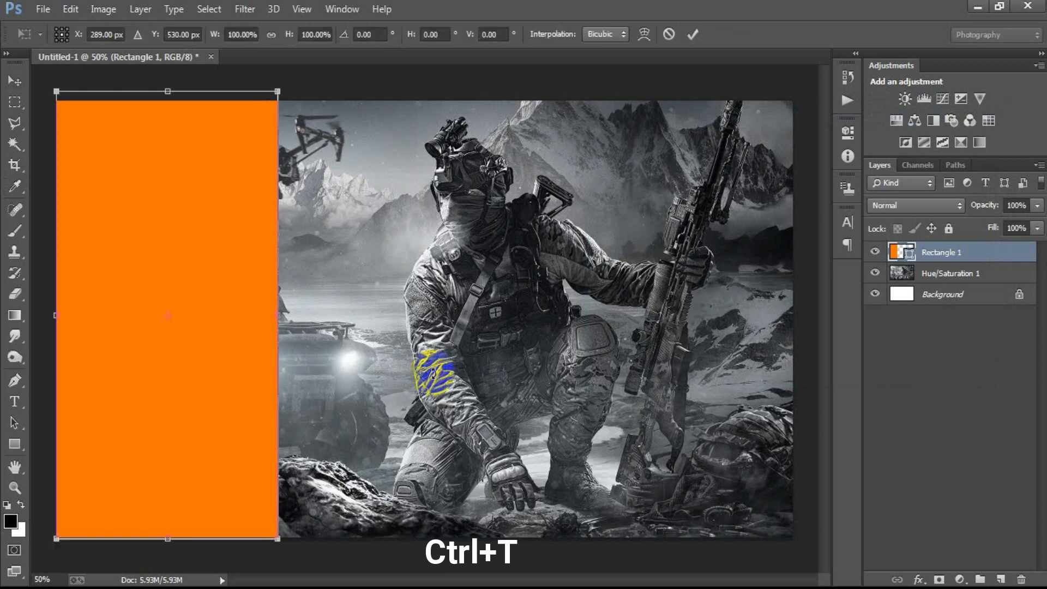
pyautogui.moveTo(304, 556); pyautogui.dragTo(361, 537)
pyautogui.moveTo(293, 304); pyautogui.dragTo(303, 304)
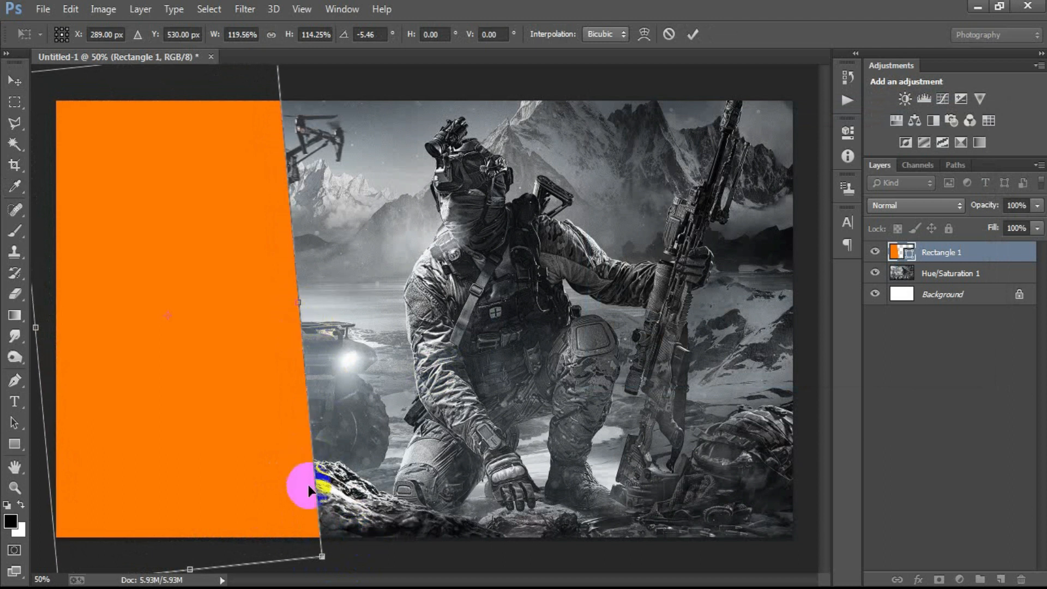
pyautogui.moveTo(319, 555); pyautogui.dragTo(335, 566)
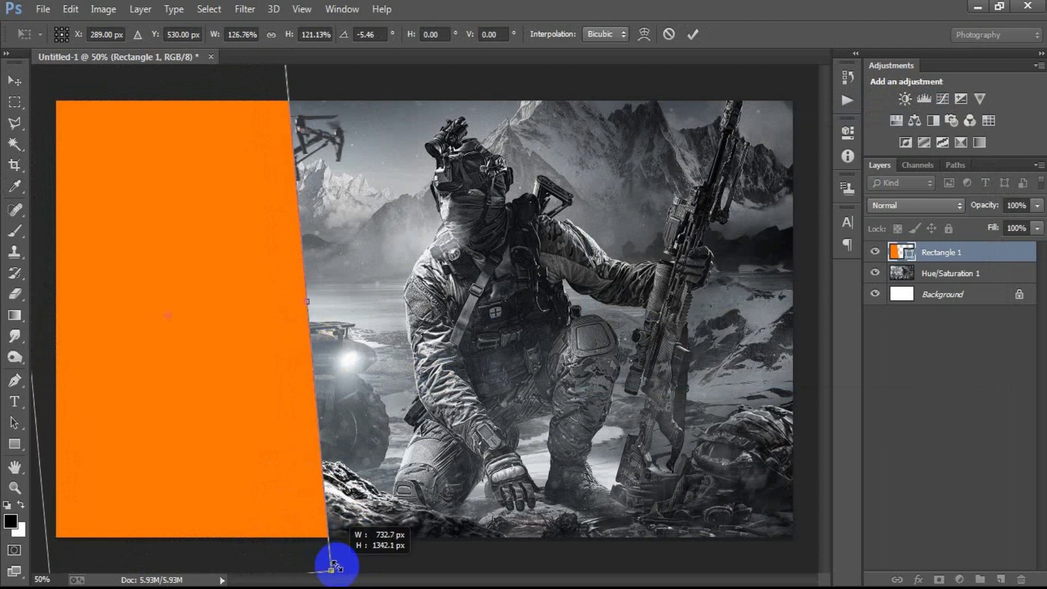
pyautogui.moveTo(306, 302); pyautogui.dragTo(314, 302)
pyautogui.moveTo(351, 373); pyautogui.dragTo(359, 394)
pyautogui.click(692, 34)
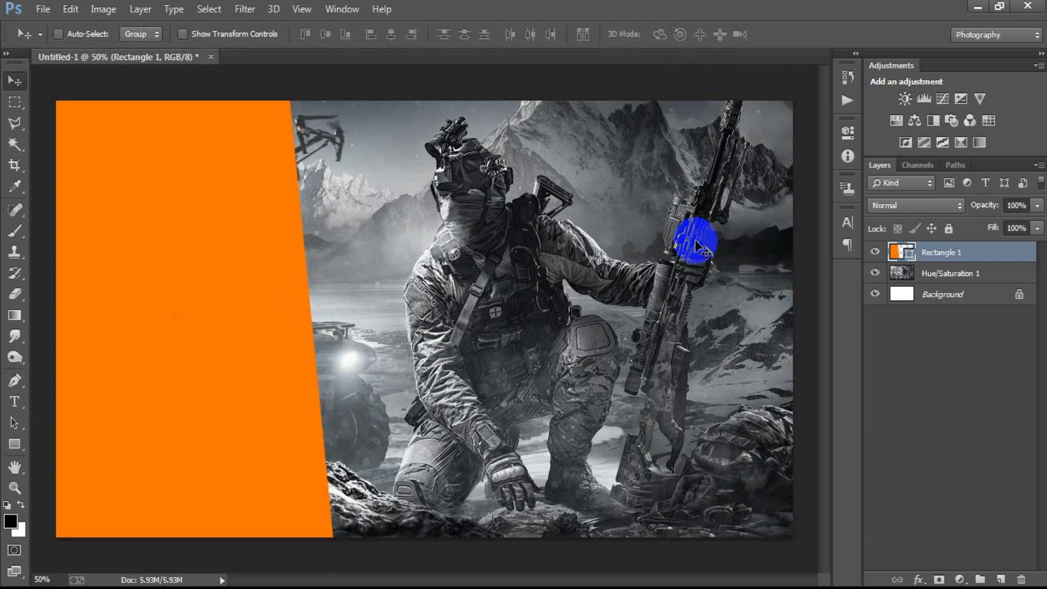
# Rotate the orange rectangle about 1° further counter-clockwise and rasterize its layer
pyautogui.hotkey('ctrl', 't')
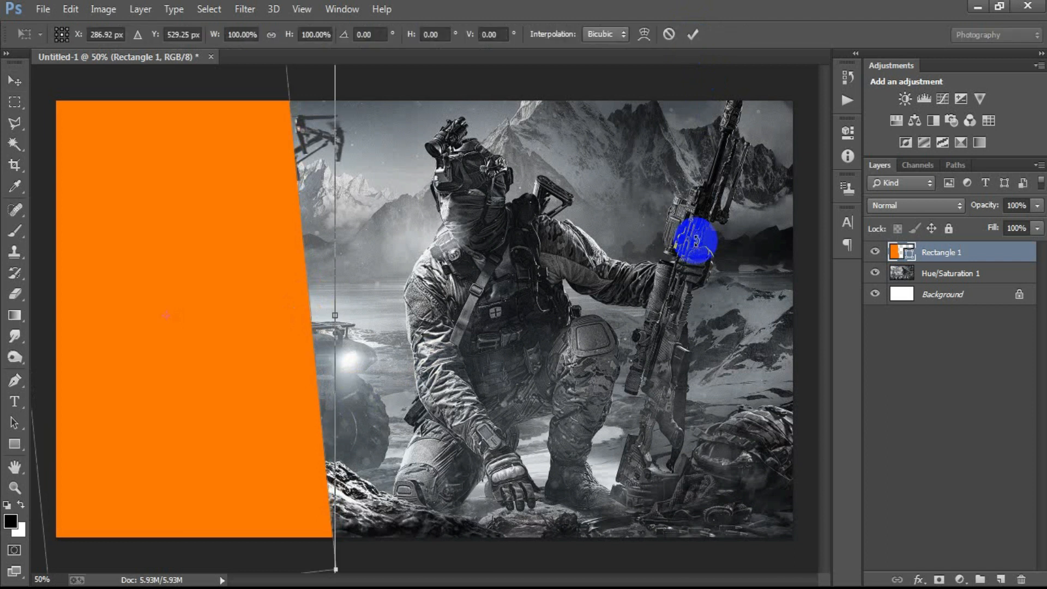
pyautogui.moveTo(362, 556); pyautogui.dragTo(366, 553)
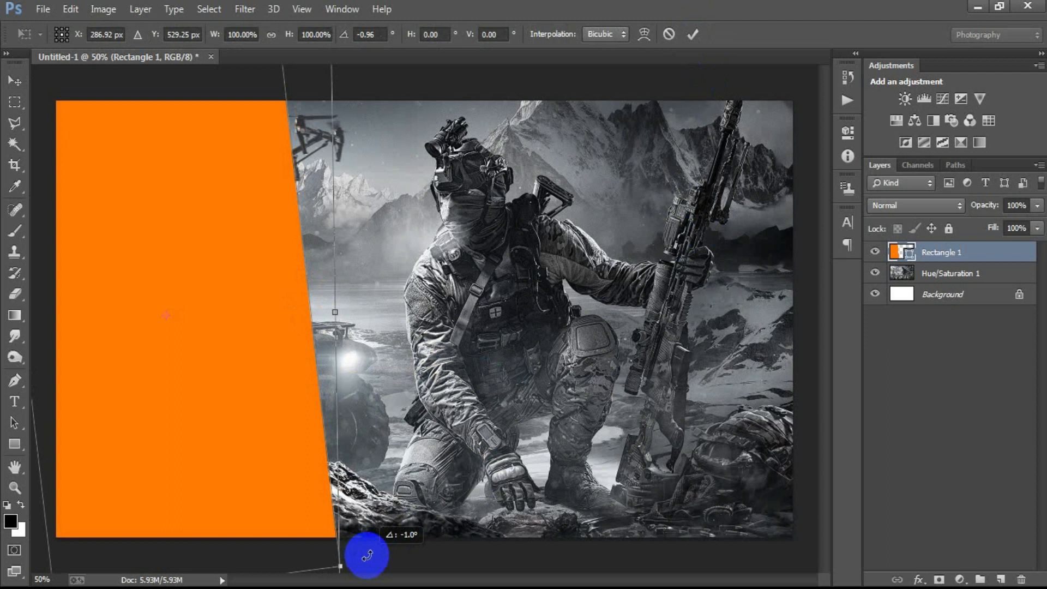
pyautogui.click(692, 34)
pyautogui.rightClick(943, 256)
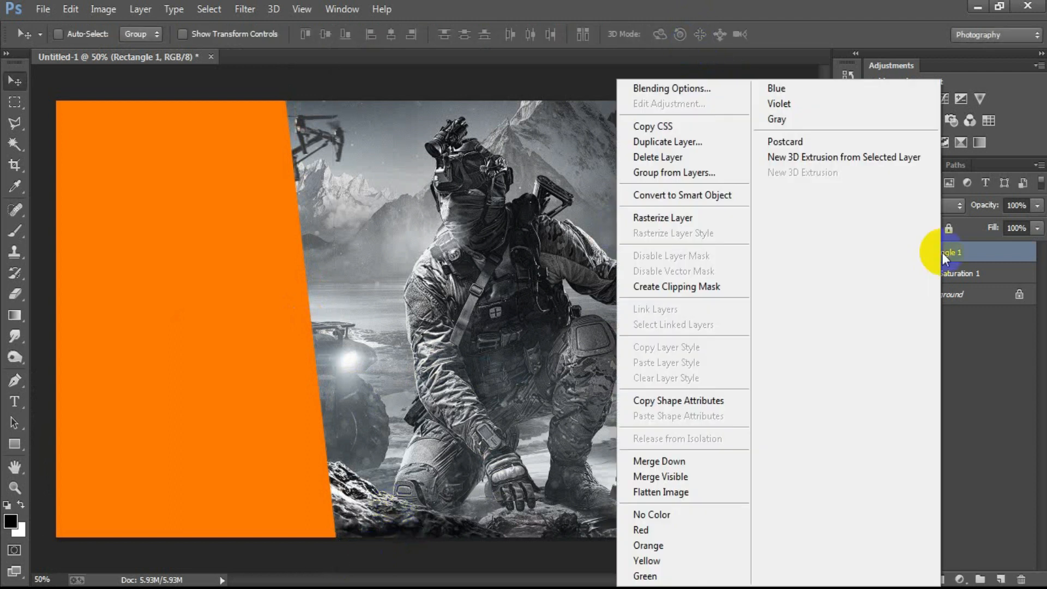
pyautogui.click(669, 220)
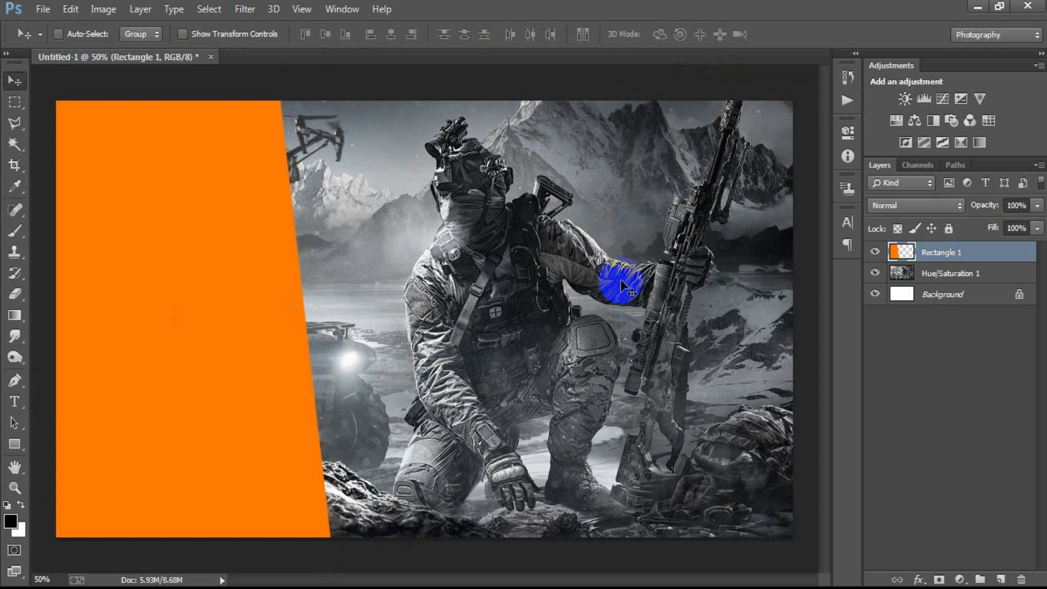
pyautogui.click(42, 8)
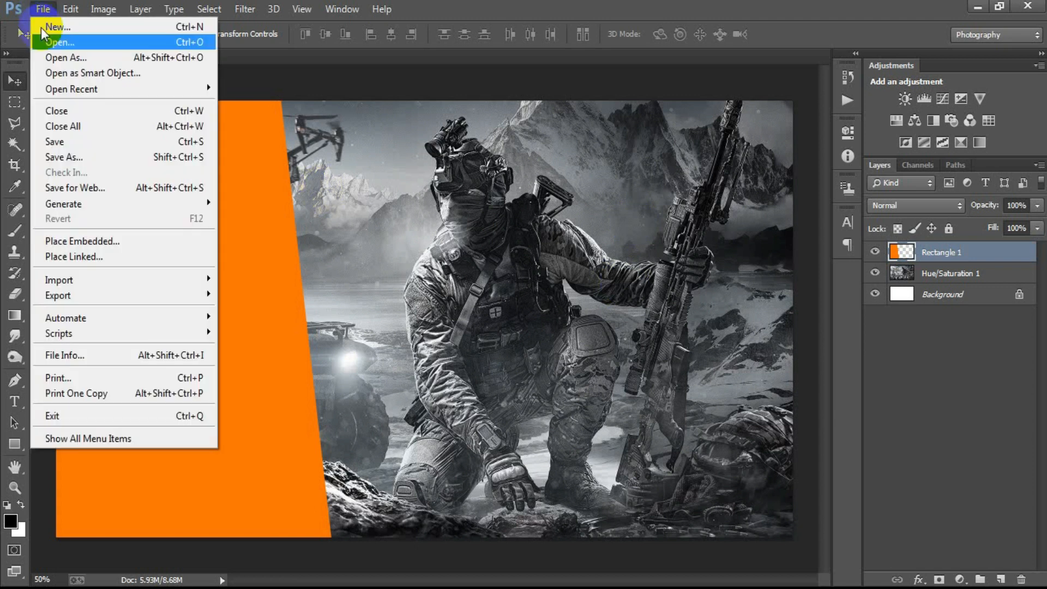
pyautogui.click(84, 256)
pyautogui.click(659, 192)
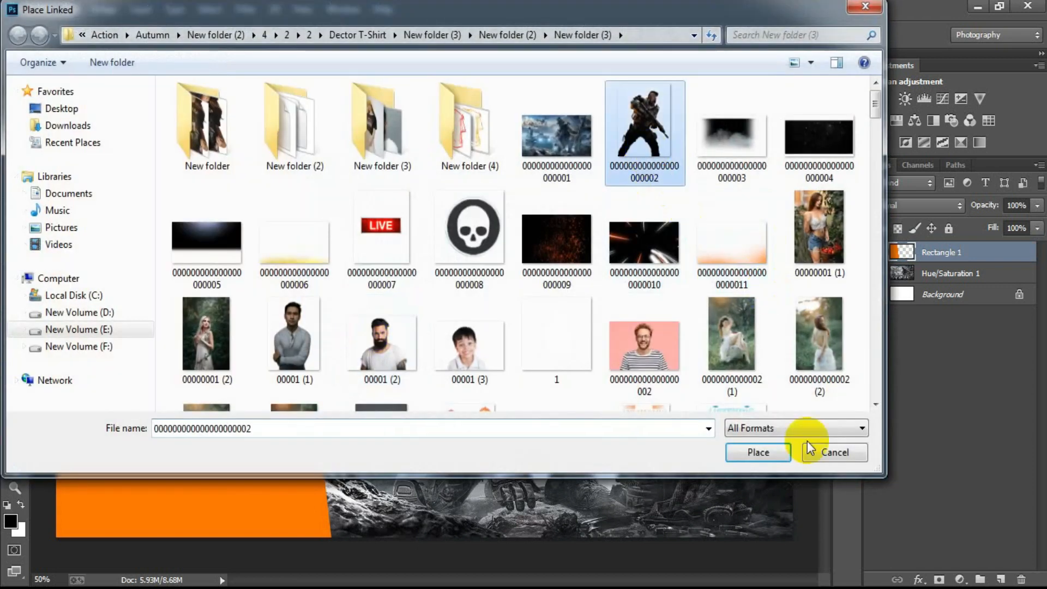
pyautogui.click(778, 456)
pyautogui.moveTo(488, 355); pyautogui.dragTo(285, 355)
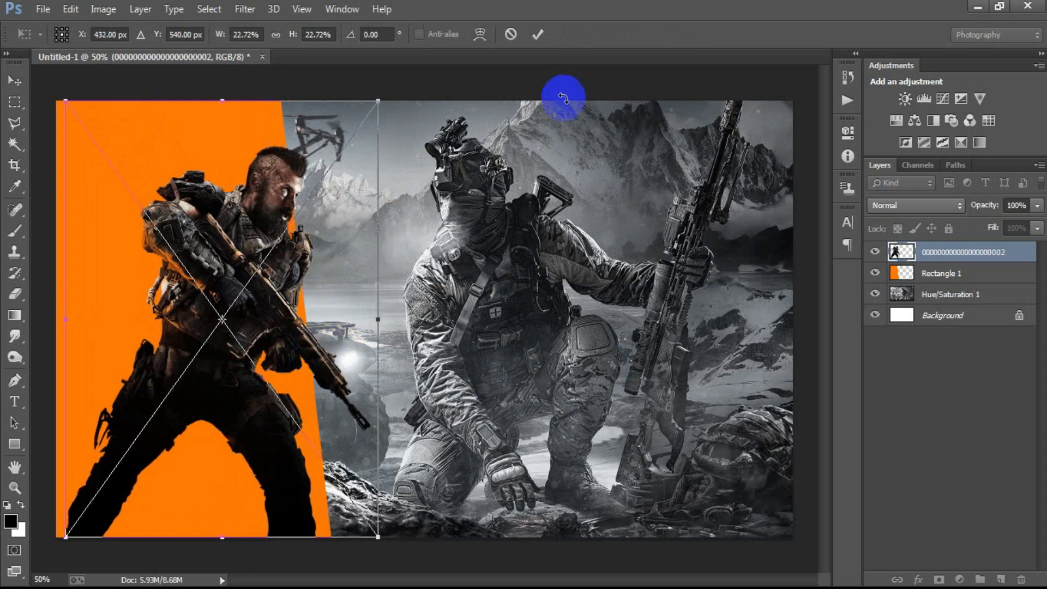
pyautogui.click(539, 35)
# Clip the soldier cutout to the orange rectangle, scale it to about 25%, and reposition it within the panel
pyautogui.rightClick(943, 252)
pyautogui.click(661, 371)
pyautogui.moveTo(231, 313)
pyautogui.mouseDown()
pyautogui.moveTo(223, 293)
pyautogui.moveTo(233, 299)
pyautogui.mouseUp()
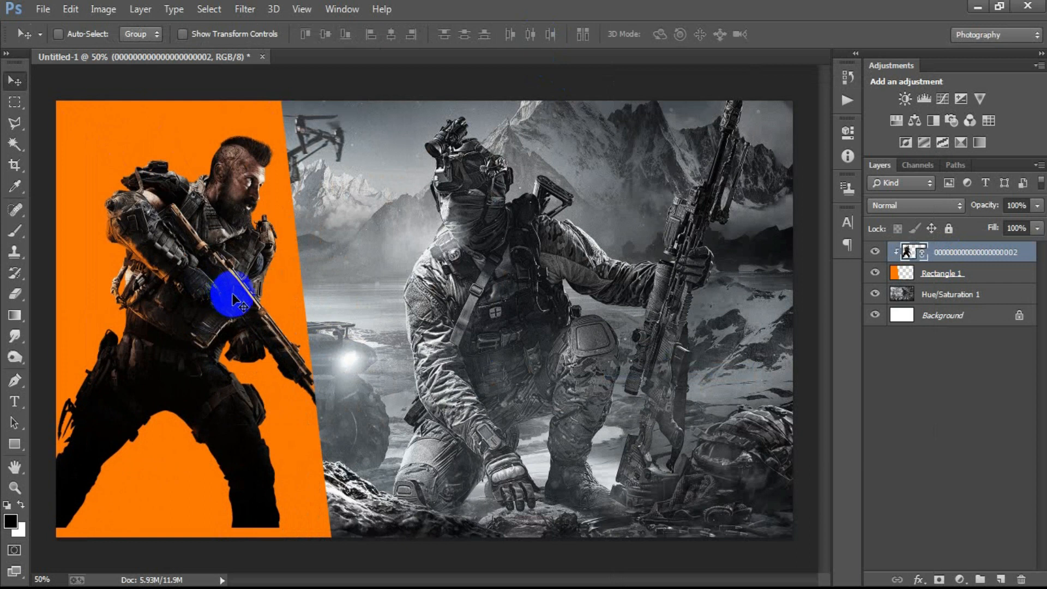
pyautogui.hotkey('ctrl', 't')
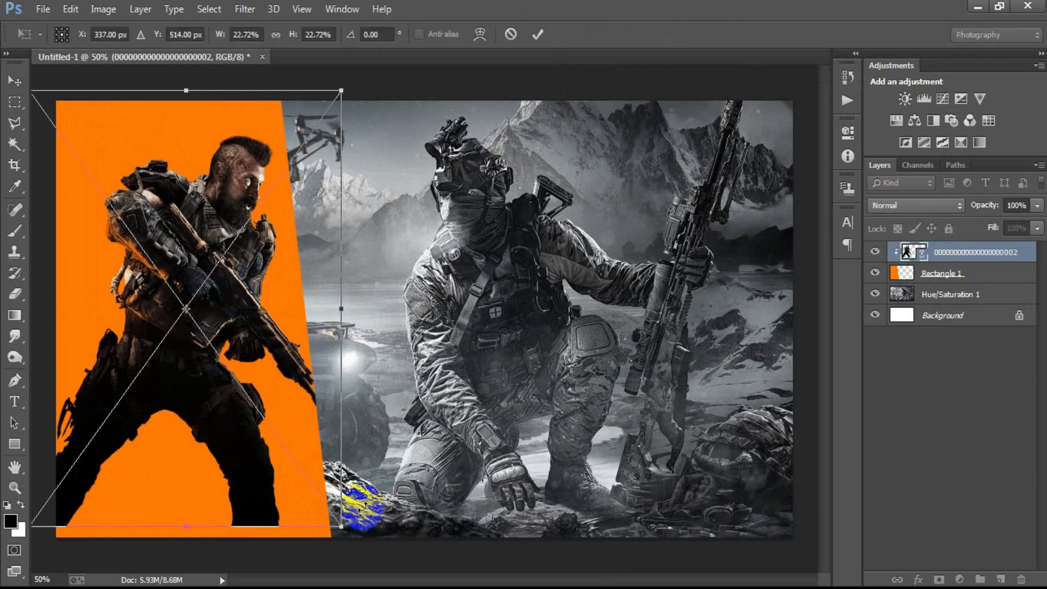
pyautogui.moveTo(343, 524); pyautogui.dragTo(364, 554)
pyautogui.moveTo(285, 491); pyautogui.dragTo(306, 491)
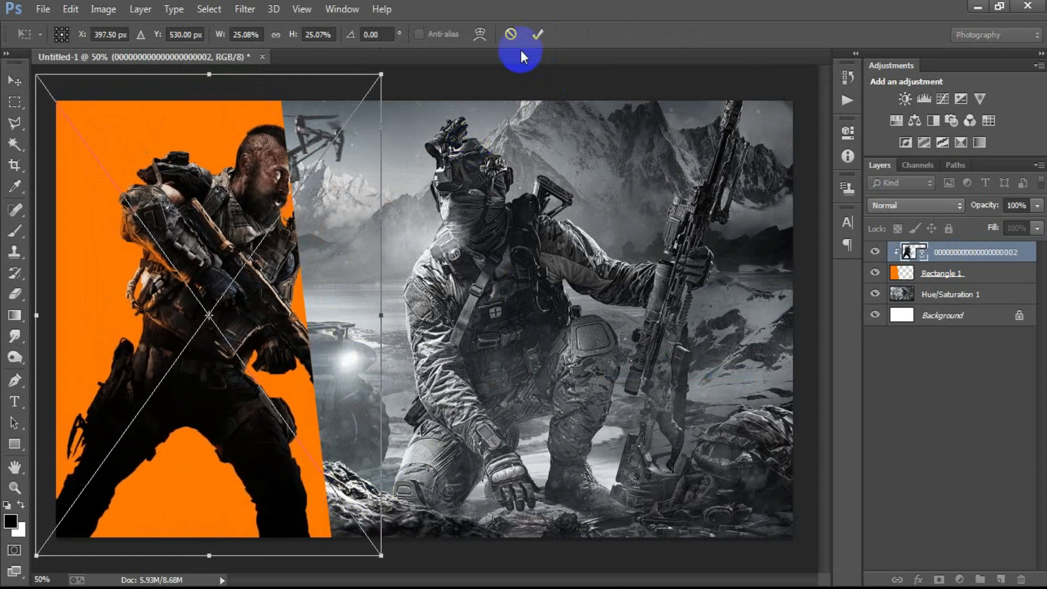
pyautogui.click(540, 33)
pyautogui.click(42, 8)
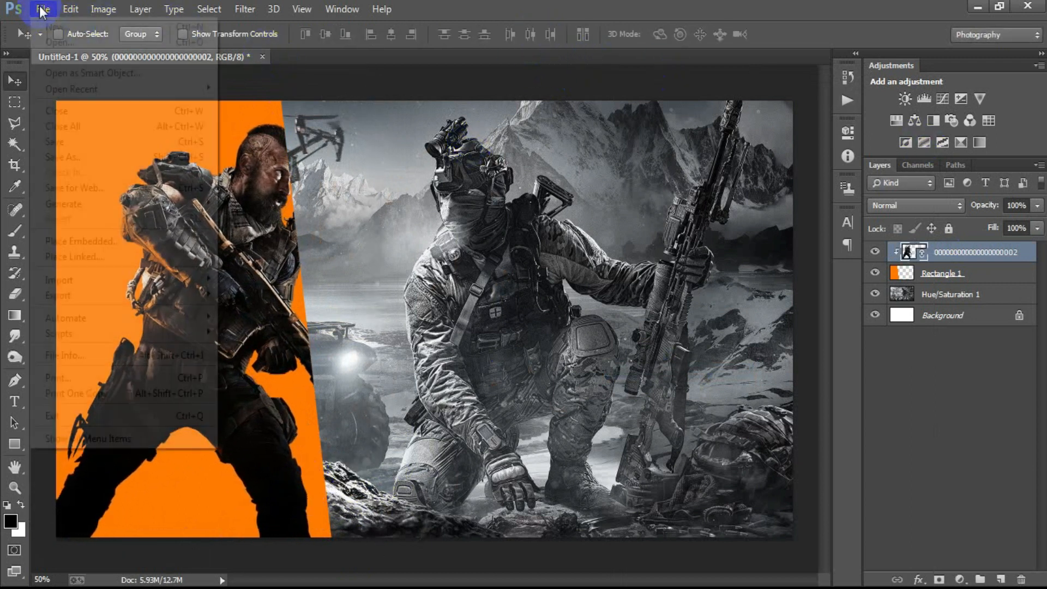
pyautogui.click(106, 256)
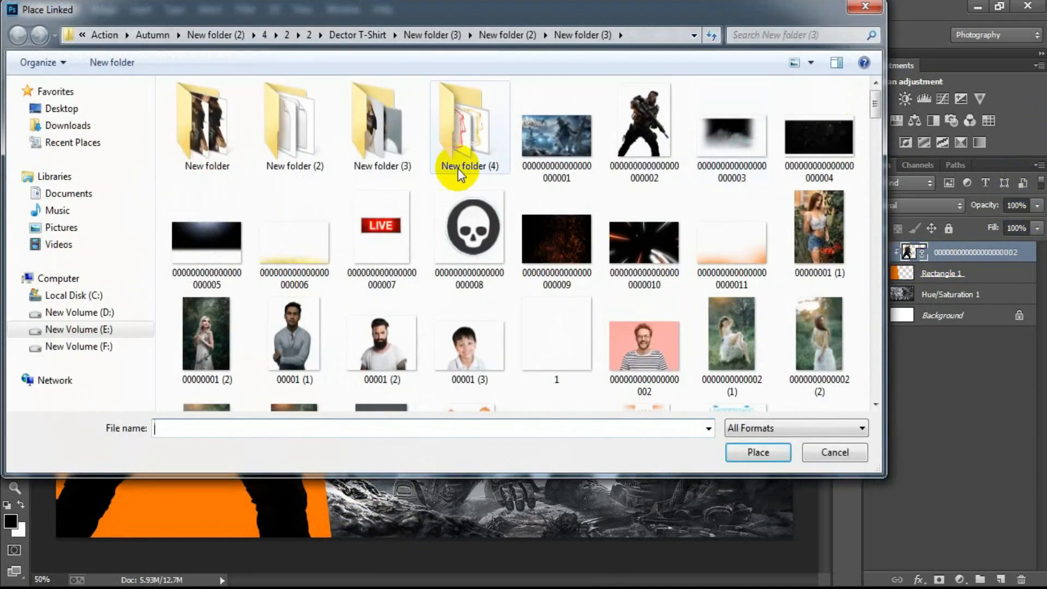
pyautogui.doubleClick(635, 143)
pyautogui.moveTo(482, 374); pyautogui.dragTo(283, 386)
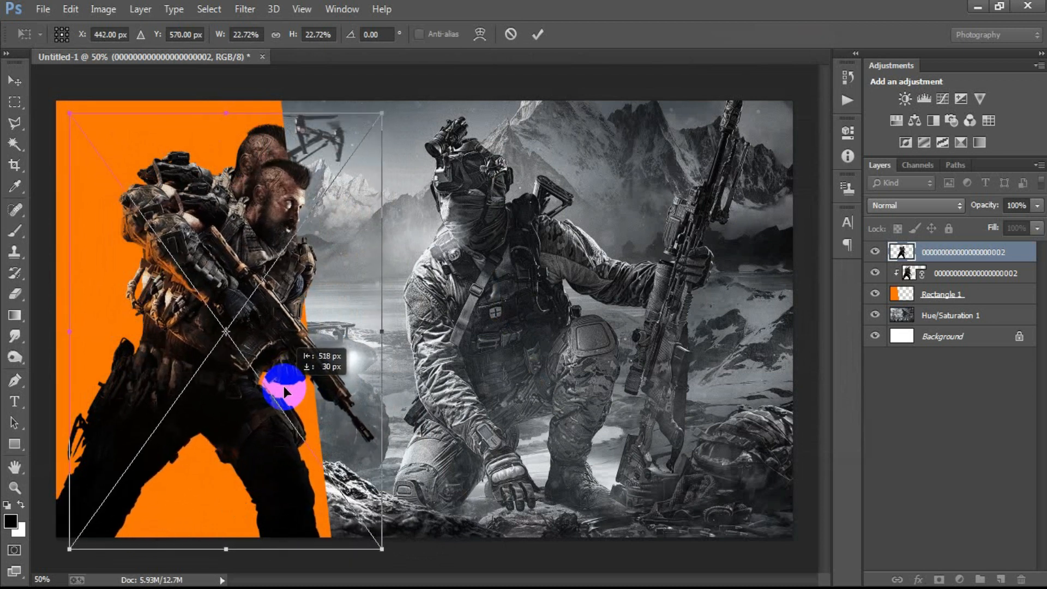
pyautogui.click(535, 35)
# Hide the upper soldier cutout and set the clipped soldier layer's opacity to 36%
pyautogui.click(938, 294)
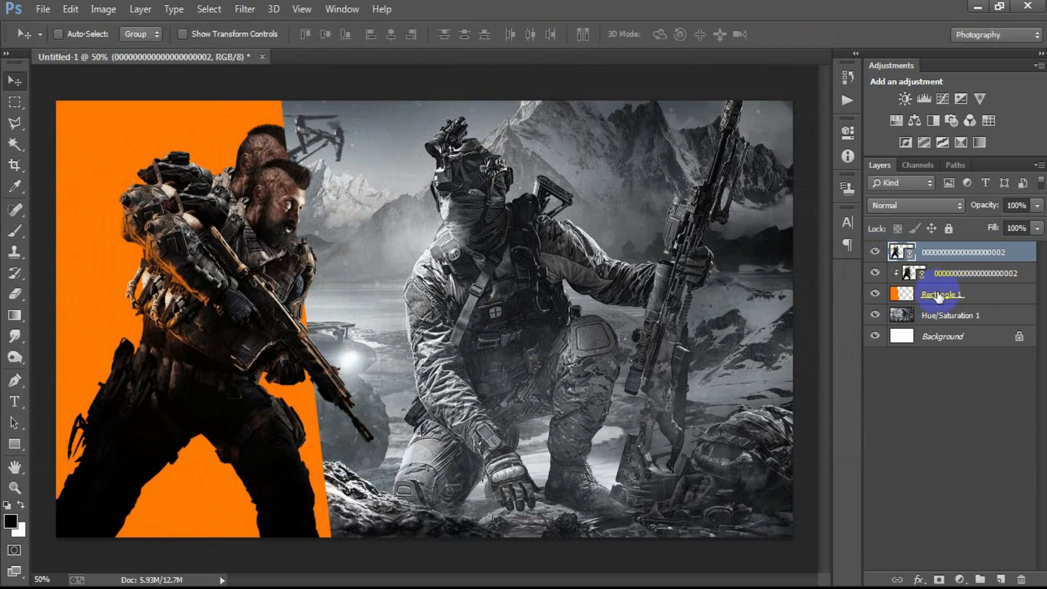
pyautogui.click(874, 254)
pyautogui.click(877, 275)
pyautogui.click(874, 273)
pyautogui.click(874, 272)
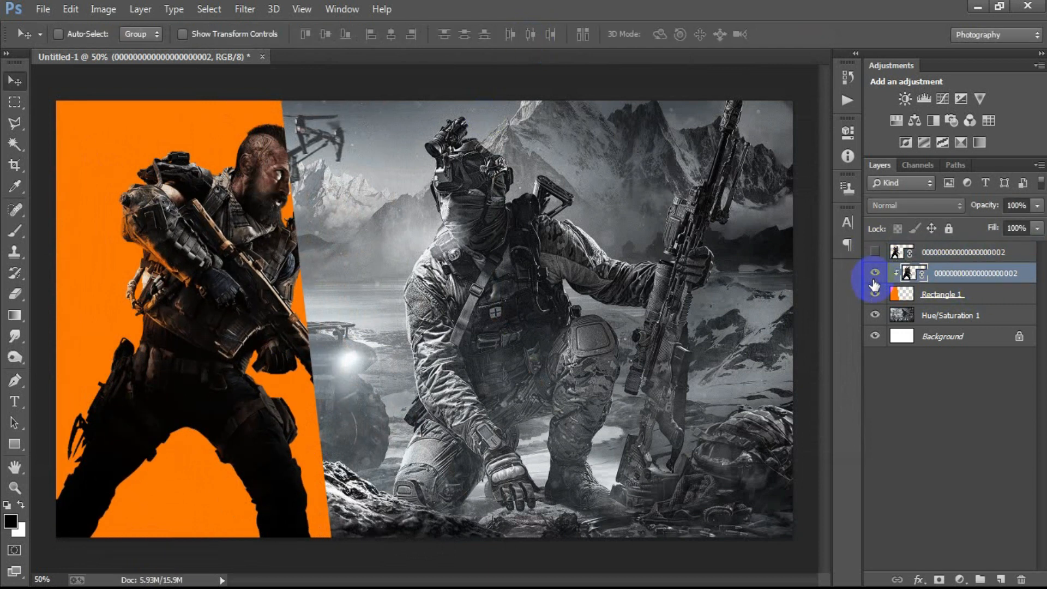
pyautogui.click(1036, 206)
pyautogui.moveTo(1016, 225); pyautogui.dragTo(989, 224)
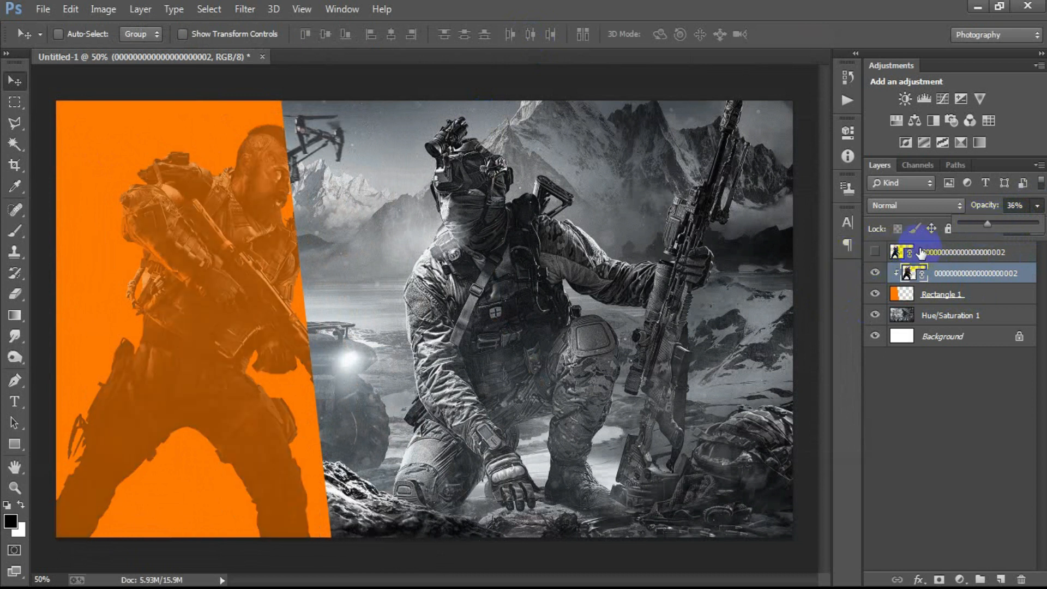
# Show the upper soldier cutout again and shift it slightly upward over the faded copy
pyautogui.click(897, 252)
pyautogui.click(875, 252)
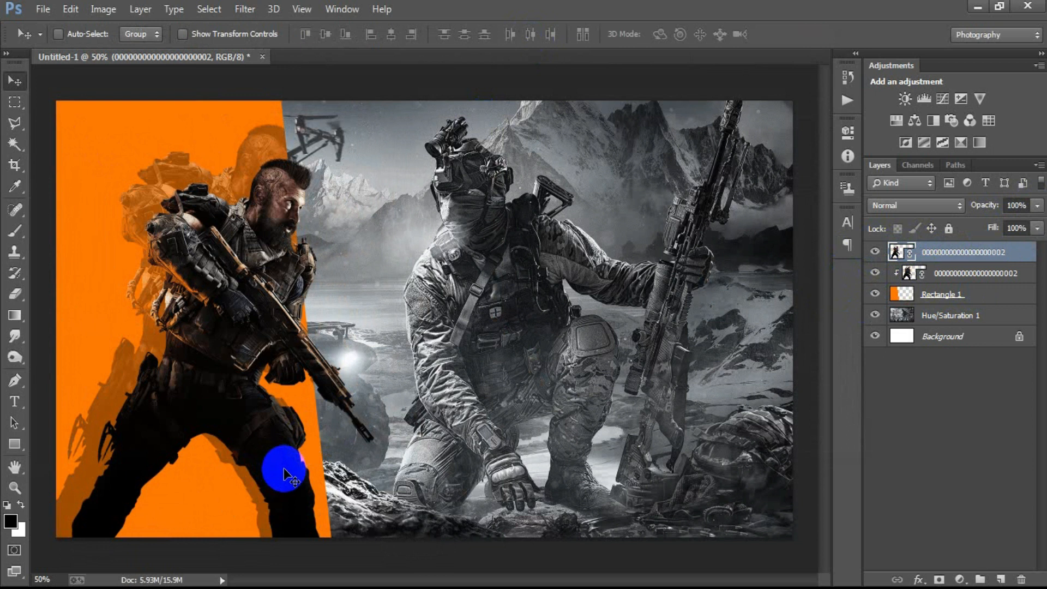
pyautogui.moveTo(285, 475); pyautogui.dragTo(285, 451)
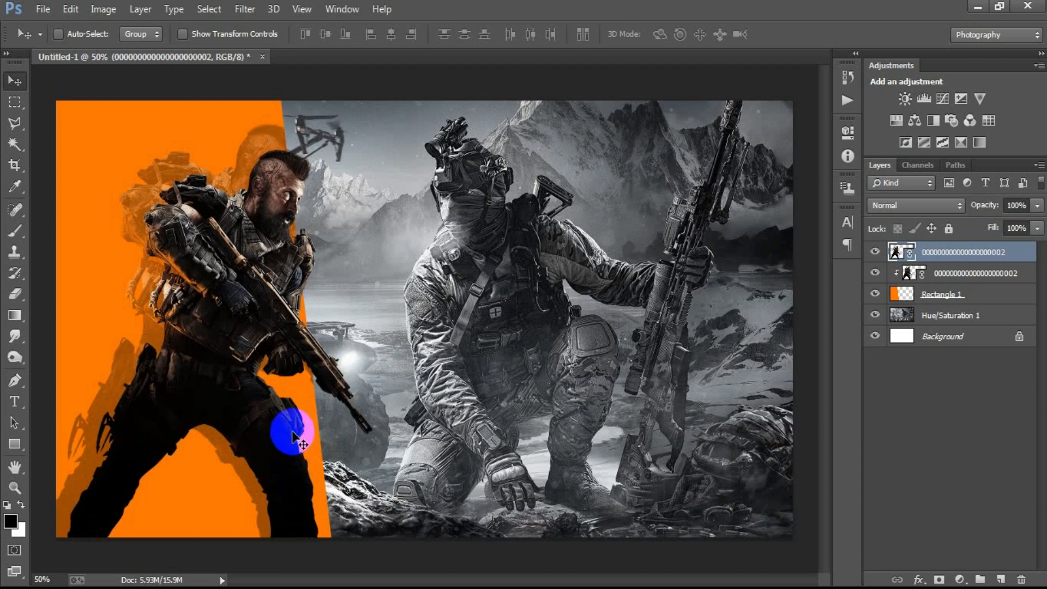
# Rasterize the upper soldier cutout layer and check it by toggling its visibility
pyautogui.rightClick(1020, 254)
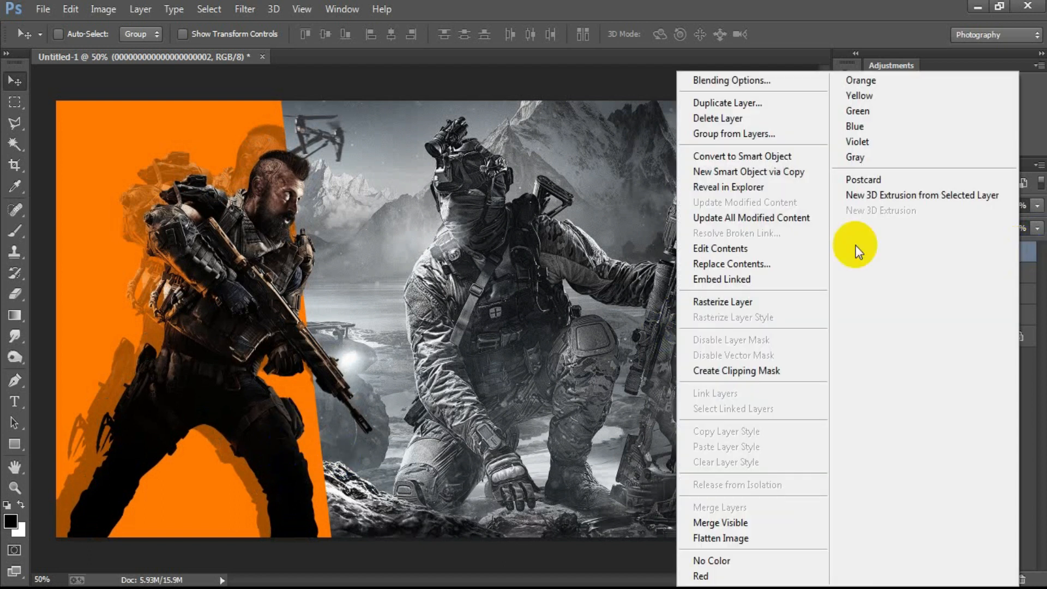
pyautogui.click(748, 300)
pyautogui.click(875, 253)
pyautogui.click(875, 253)
# Add a new layer above the soldier cutout and fill it with 50% Gray in Normal mode at 100% opacity
pyautogui.click(1002, 577)
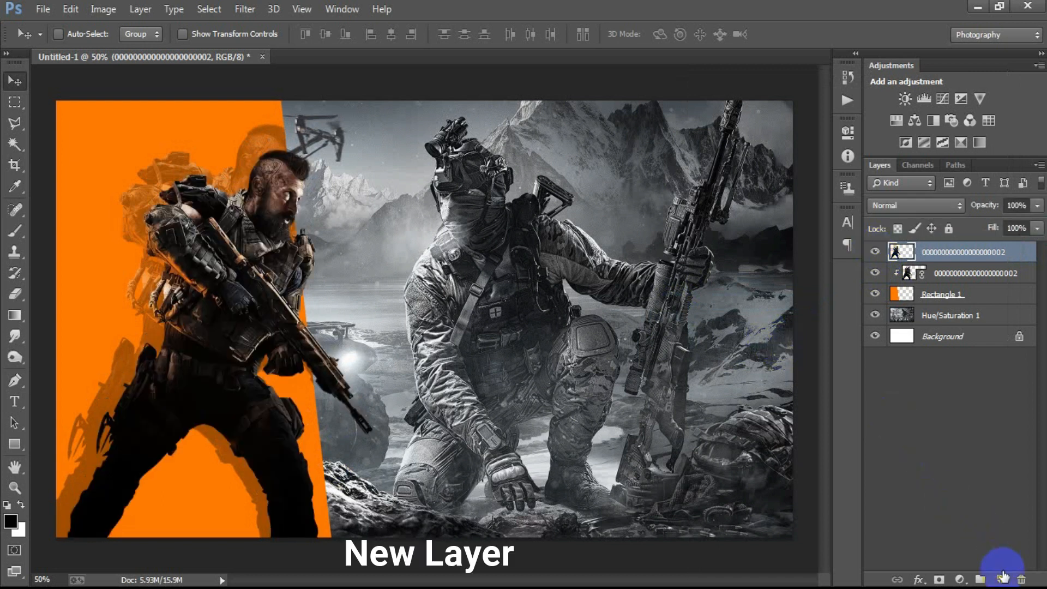
pyautogui.click(792, 307)
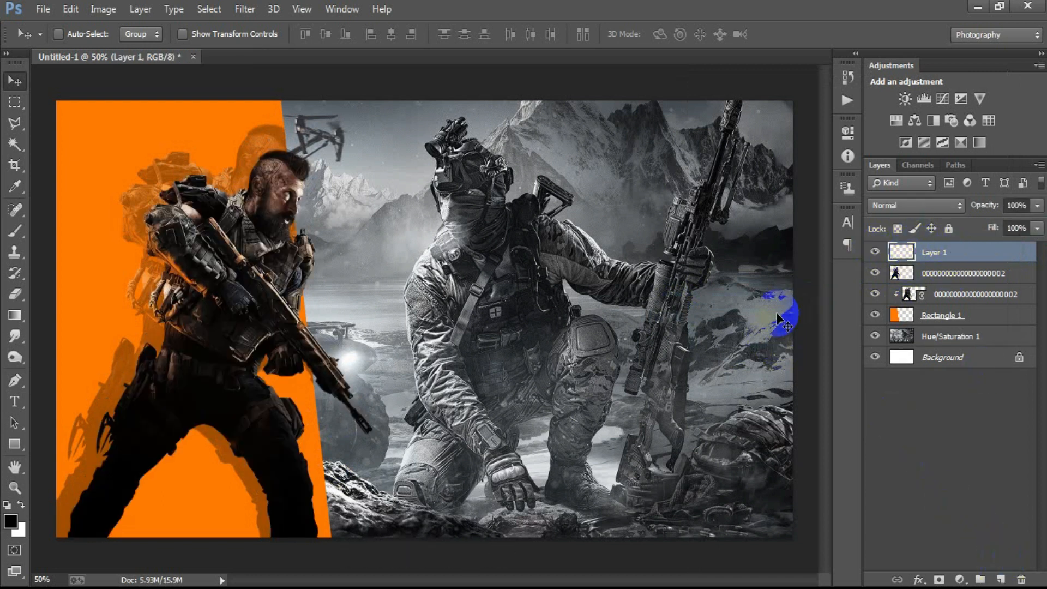
pyautogui.click(71, 9)
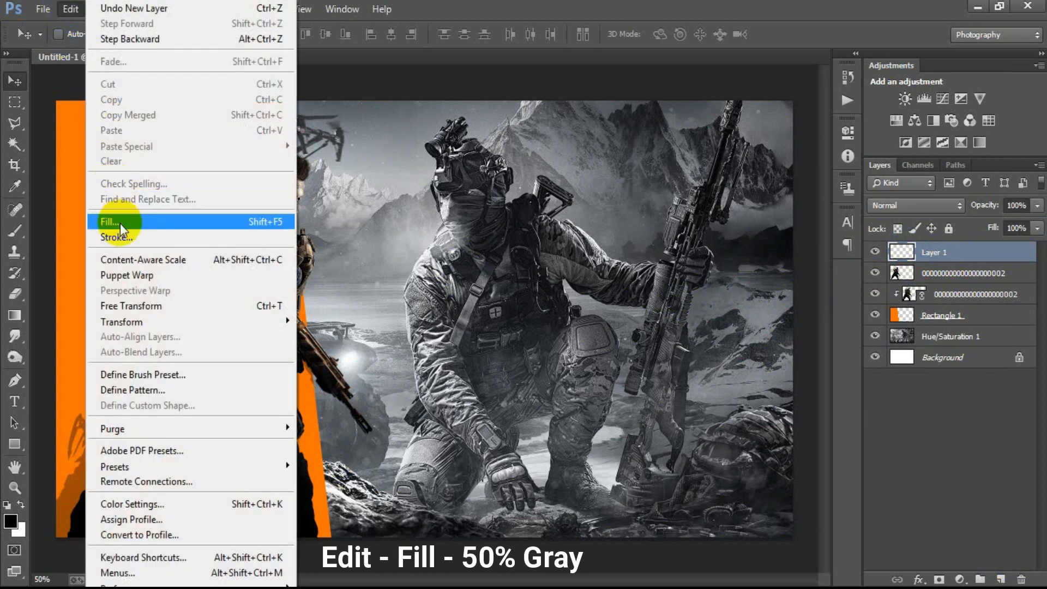
pyautogui.click(173, 224)
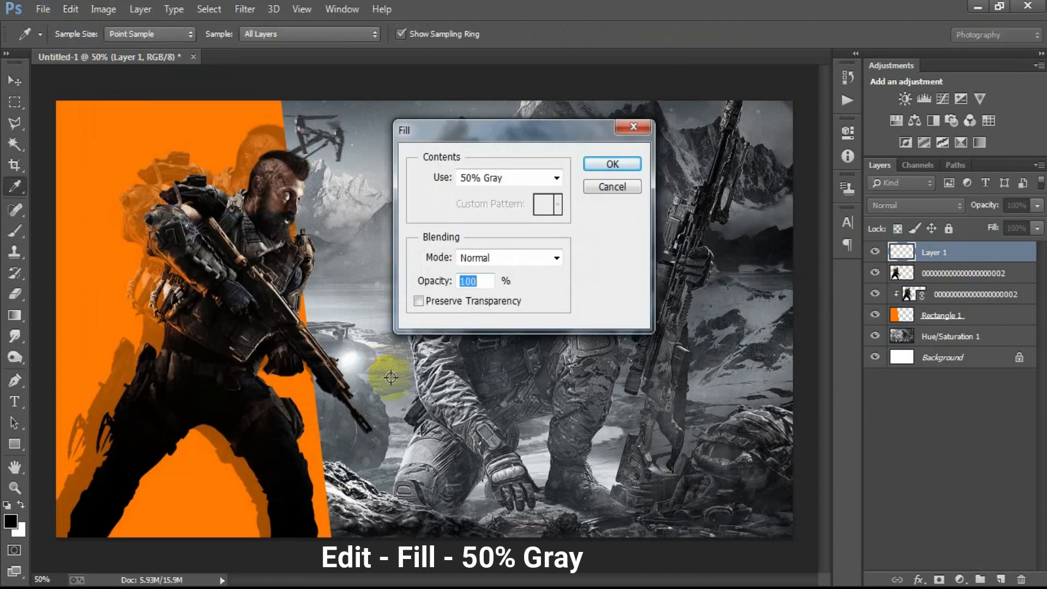
pyautogui.click(557, 177)
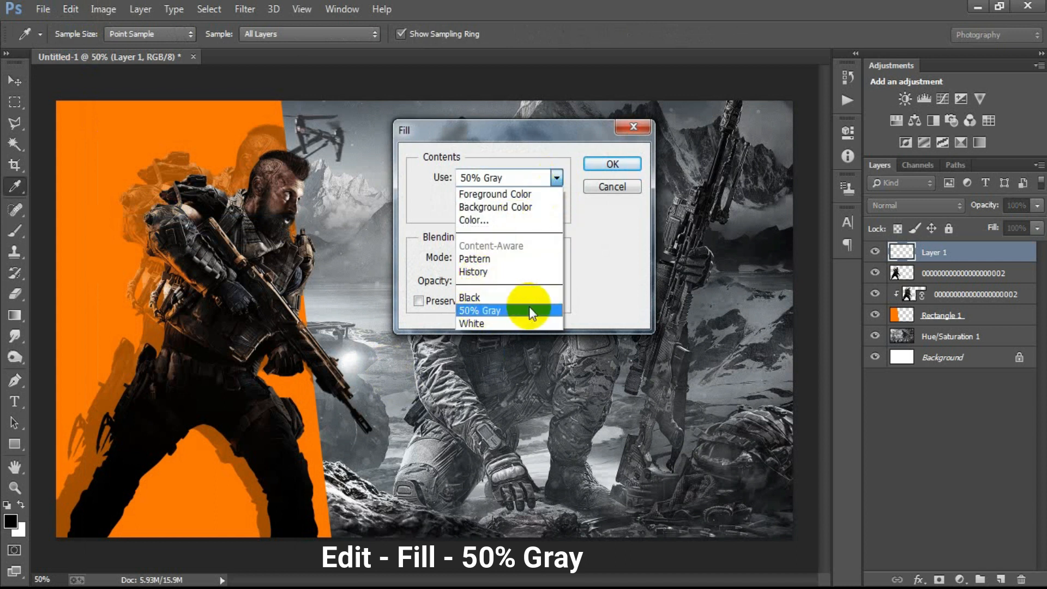
pyautogui.click(529, 307)
pyautogui.click(604, 163)
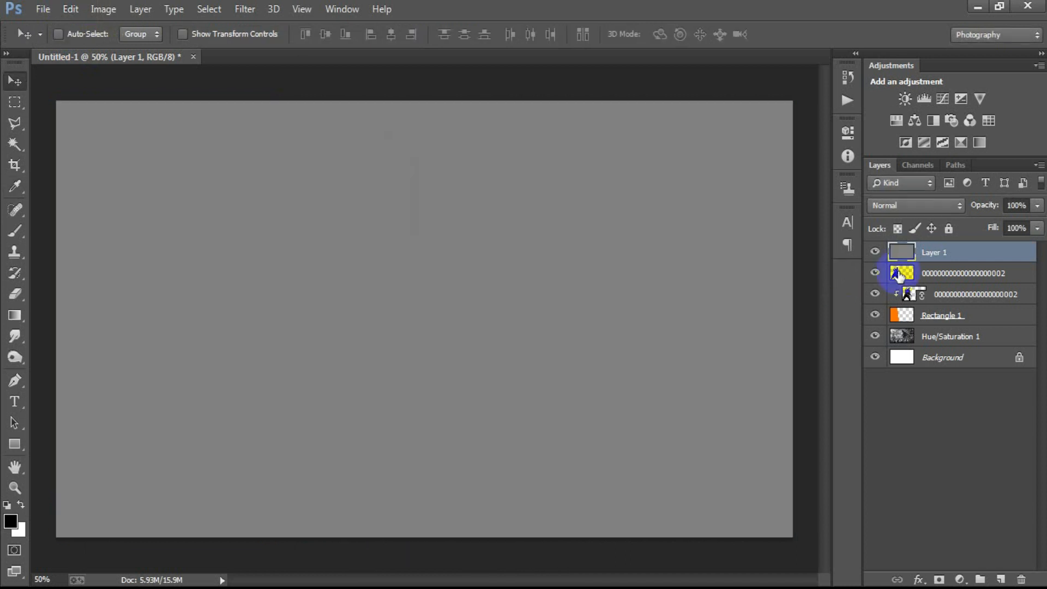
# Clip the gray layer to the soldier cutout beneath it and set its blend mode to Overlay
pyautogui.rightClick(952, 259)
pyautogui.click(672, 286)
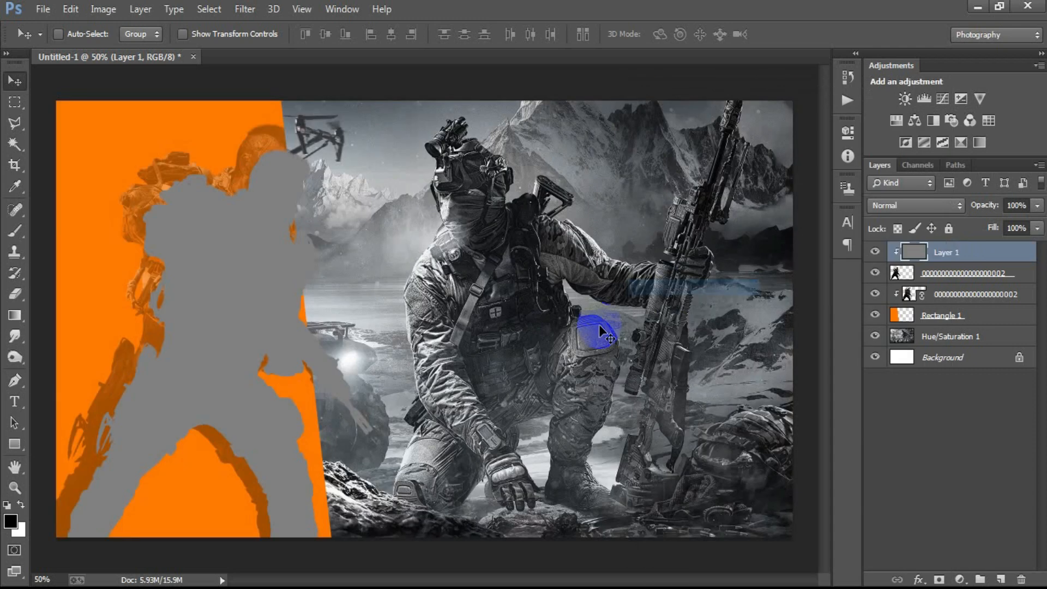
pyautogui.click(889, 206)
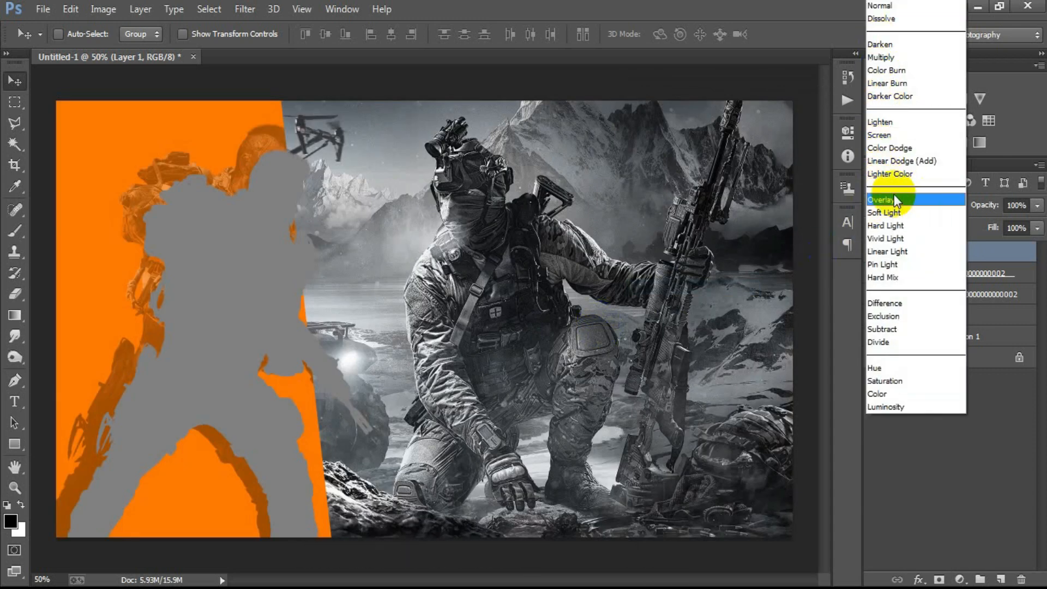
pyautogui.click(894, 196)
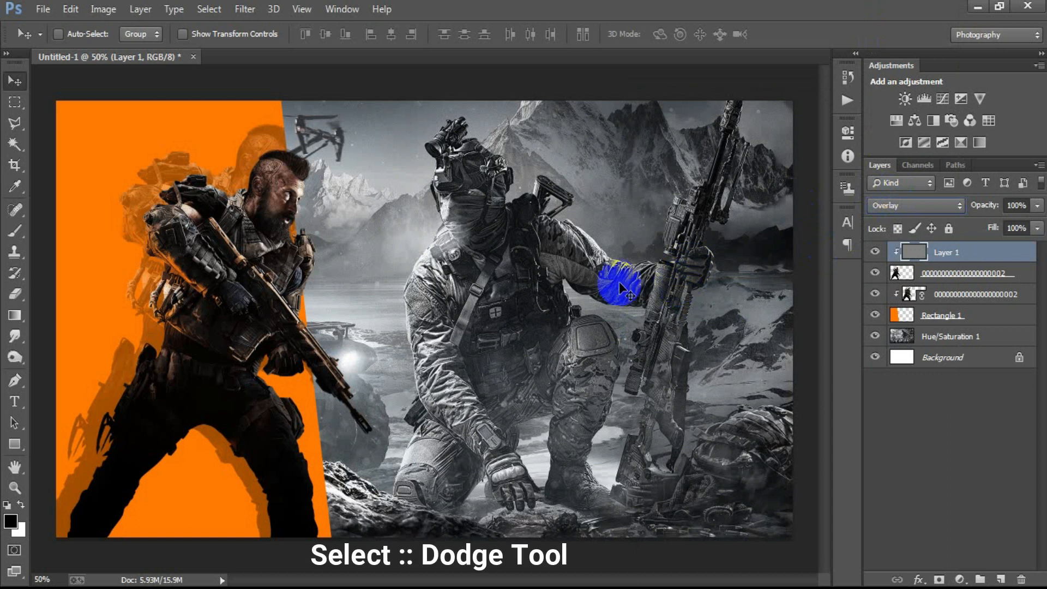
# Brighten the front soldier's face, shoulders and rifle on the gray layer using the Dodge tool with a 150 px brush, Midtones, 50% exposure
pyautogui.click(16, 358)
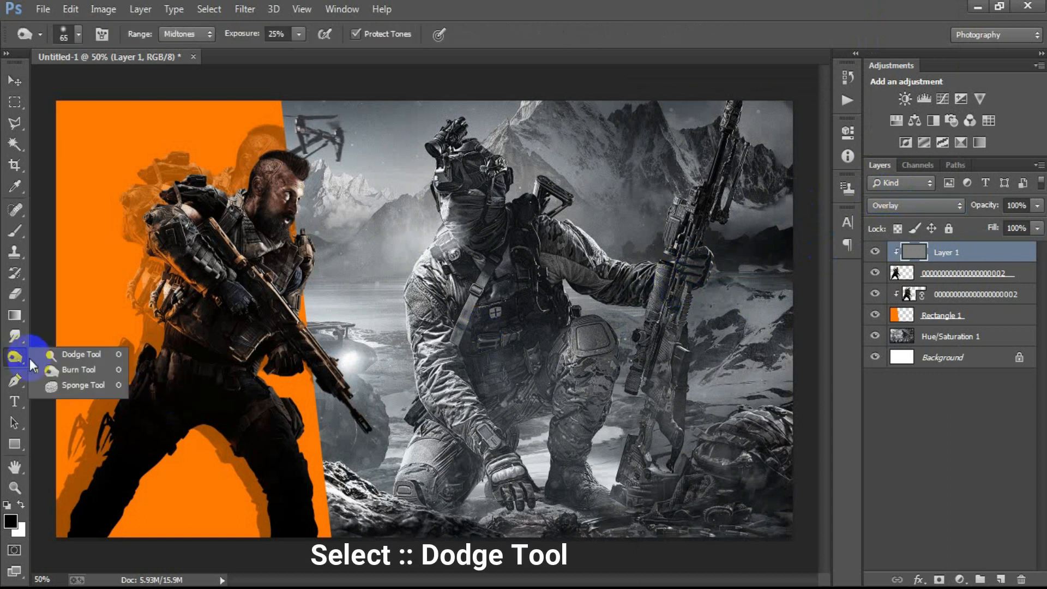
pyautogui.click(73, 355)
pyautogui.moveTo(290, 174)
pyautogui.mouseDown()
pyautogui.moveTo(298, 200)
pyautogui.moveTo(293, 184)
pyautogui.moveTo(291, 237)
pyautogui.moveTo(300, 178)
pyautogui.moveTo(298, 206)
pyautogui.moveTo(285, 162)
pyautogui.moveTo(258, 162)
pyautogui.moveTo(256, 182)
pyautogui.moveTo(192, 175)
pyautogui.moveTo(151, 223)
pyautogui.moveTo(161, 253)
pyautogui.mouseUp()
pyautogui.moveTo(311, 272)
pyautogui.mouseDown()
pyautogui.moveTo(300, 346)
pyautogui.moveTo(296, 328)
pyautogui.moveTo(329, 387)
pyautogui.moveTo(298, 320)
pyautogui.moveTo(352, 407)
pyautogui.moveTo(314, 360)
pyautogui.moveTo(375, 438)
pyautogui.moveTo(263, 383)
pyautogui.moveTo(309, 448)
pyautogui.moveTo(303, 422)
pyautogui.moveTo(320, 469)
pyautogui.moveTo(266, 367)
pyautogui.moveTo(300, 383)
pyautogui.moveTo(277, 376)
pyautogui.moveTo(307, 372)
pyautogui.moveTo(295, 413)
pyautogui.moveTo(323, 503)
pyautogui.moveTo(287, 431)
pyautogui.moveTo(319, 523)
pyautogui.moveTo(310, 457)
pyautogui.moveTo(326, 542)
pyautogui.moveTo(298, 455)
pyautogui.moveTo(330, 567)
pyautogui.moveTo(244, 447)
pyautogui.moveTo(218, 291)
pyautogui.moveTo(235, 208)
pyautogui.moveTo(285, 310)
pyautogui.moveTo(299, 292)
pyautogui.moveTo(320, 356)
pyautogui.moveTo(301, 329)
pyautogui.moveTo(345, 417)
pyautogui.moveTo(315, 352)
pyautogui.moveTo(379, 442)
pyautogui.moveTo(350, 395)
pyautogui.mouseUp()
pyautogui.moveTo(294, 177)
pyautogui.mouseDown()
pyautogui.moveTo(296, 230)
pyautogui.moveTo(284, 195)
pyautogui.moveTo(273, 238)
pyautogui.moveTo(321, 220)
pyautogui.moveTo(286, 151)
pyautogui.moveTo(259, 172)
pyautogui.moveTo(299, 149)
pyautogui.moveTo(317, 174)
pyautogui.moveTo(307, 176)
pyautogui.moveTo(309, 137)
pyautogui.moveTo(306, 198)
pyautogui.mouseUp()
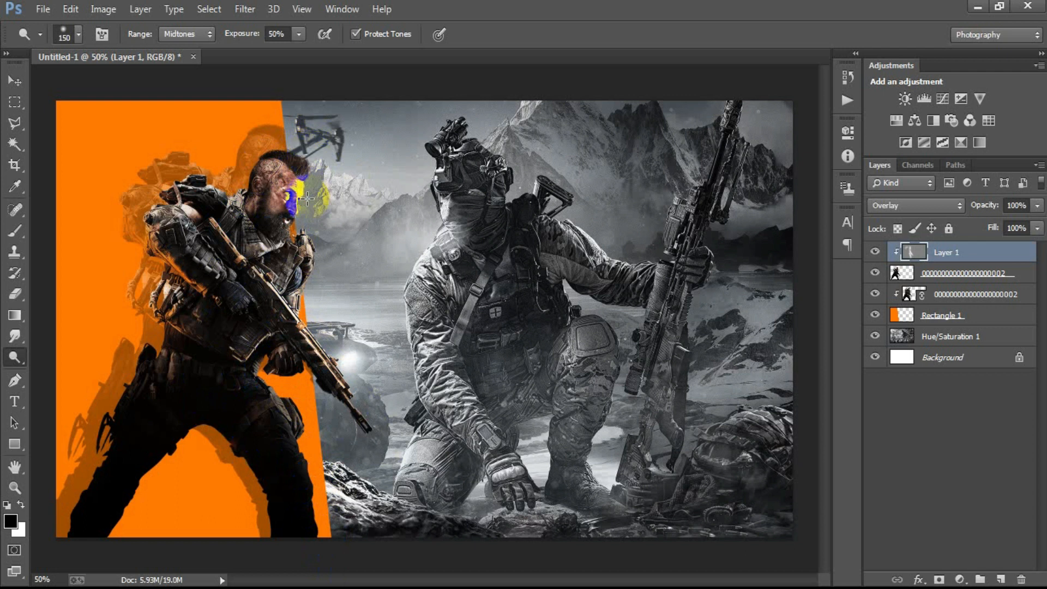
pyautogui.click(875, 252)
pyautogui.click(874, 252)
pyautogui.click(875, 254)
pyautogui.click(875, 254)
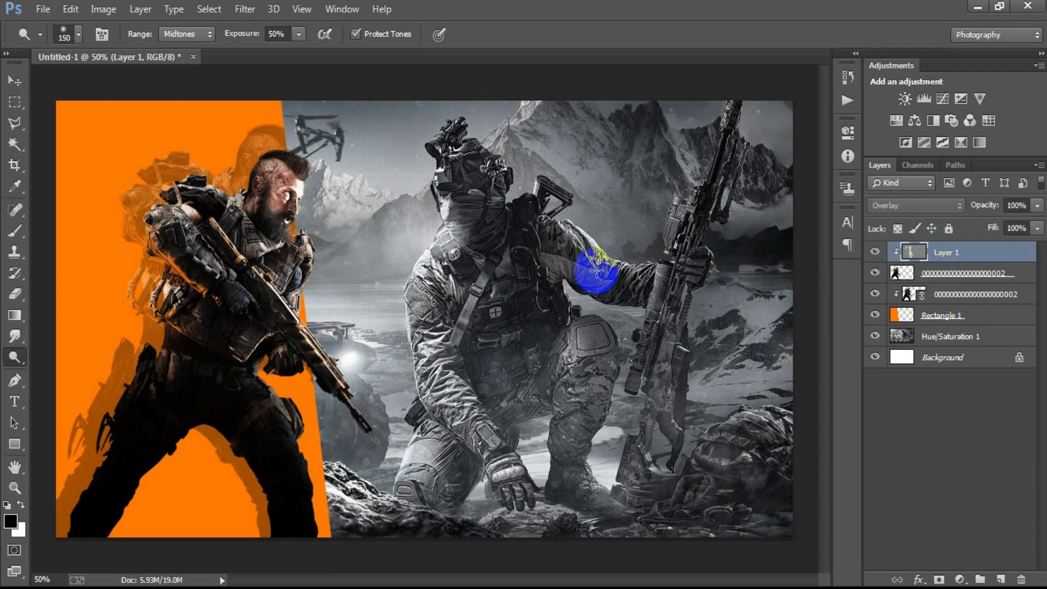
pyautogui.moveTo(288, 205)
pyautogui.mouseDown()
pyautogui.moveTo(275, 210)
pyautogui.moveTo(284, 174)
pyautogui.moveTo(311, 259)
pyautogui.mouseUp()
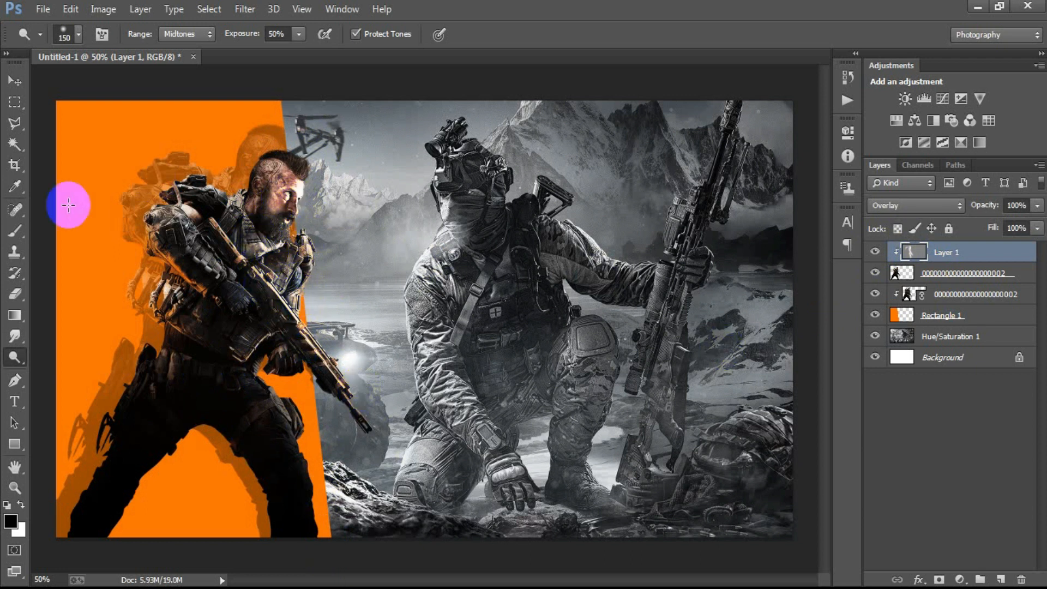
# Merge the dodged gray layer with the front soldier cutout layer
pyautogui.click(14, 81)
pyautogui.keyDown('ctrl'); pyautogui.click(905, 252); pyautogui.keyUp('ctrl')
pyautogui.keyDown('ctrl'); pyautogui.click(950, 275); pyautogui.keyUp('ctrl')
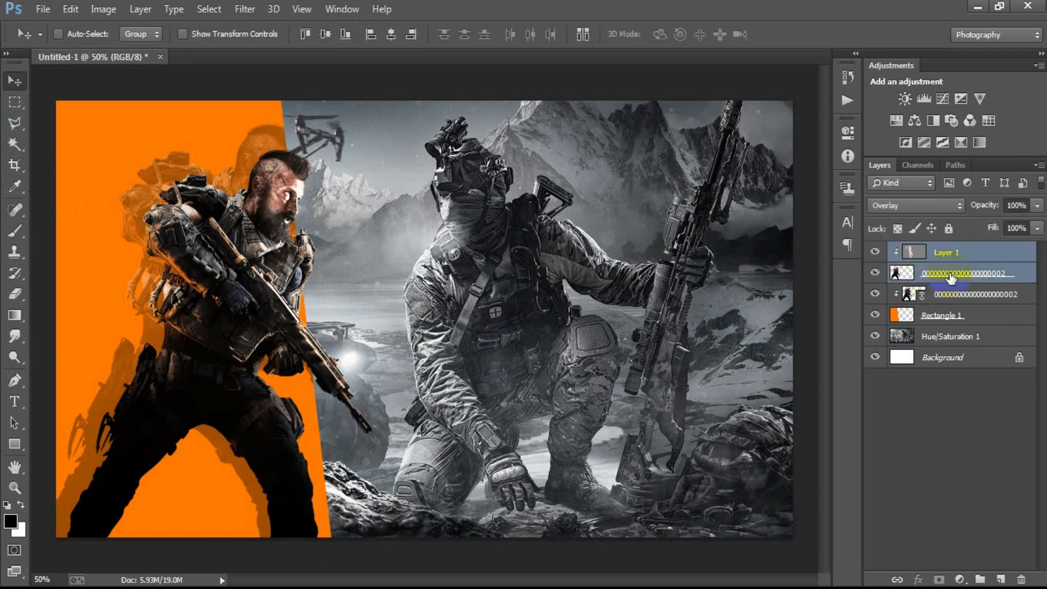
pyautogui.hotkey('ctrl', 'e')
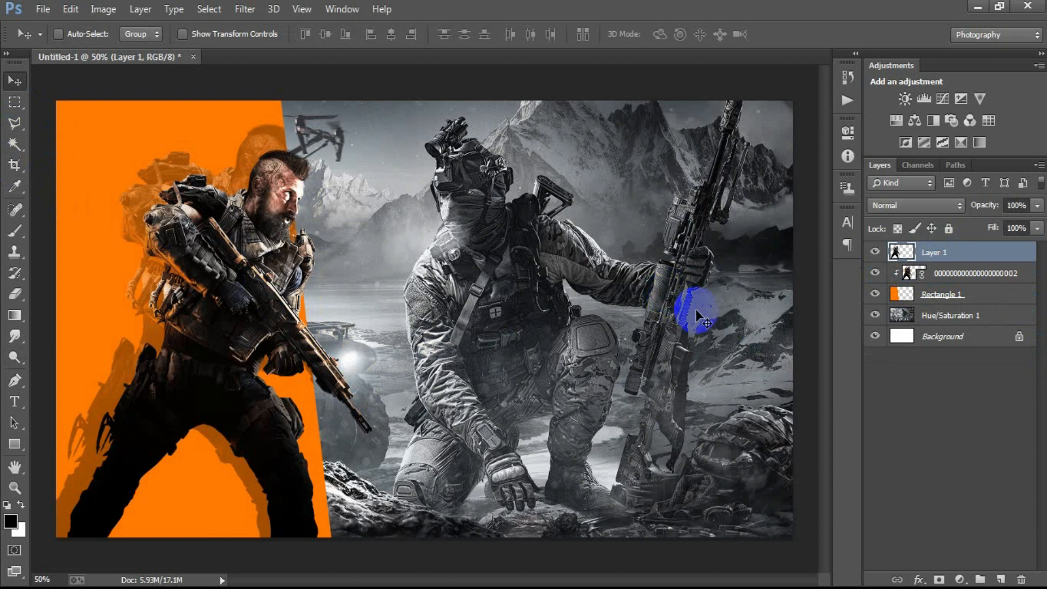
pyautogui.click(873, 251)
pyautogui.click(873, 251)
# Add a 4 px outside stroke in the panel's sampled orange (#f47300) to the merged soldier layer and collapse its effects list
pyautogui.doubleClick(1010, 254)
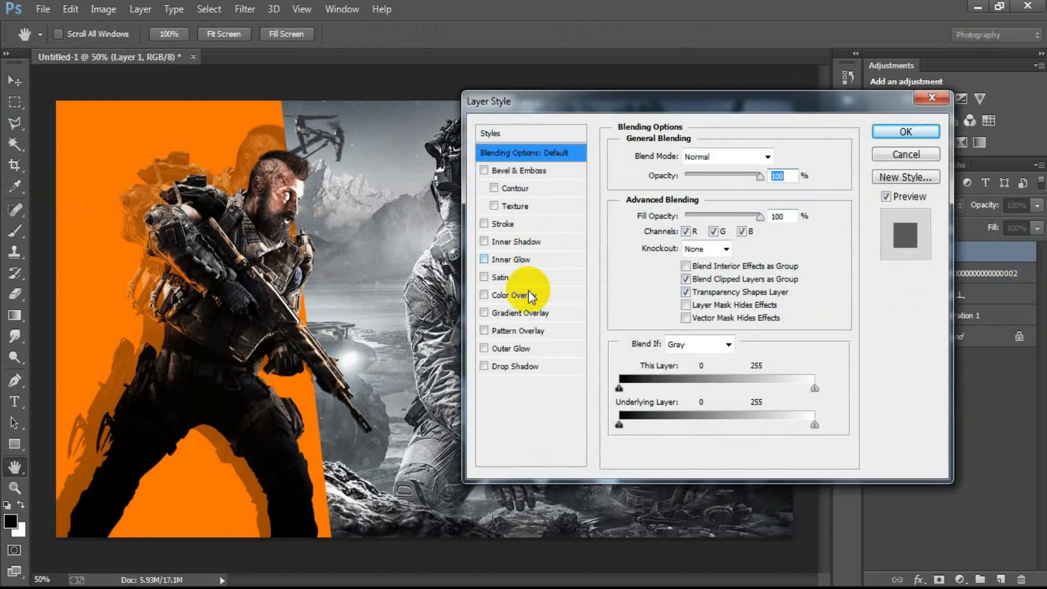
pyautogui.click(500, 225)
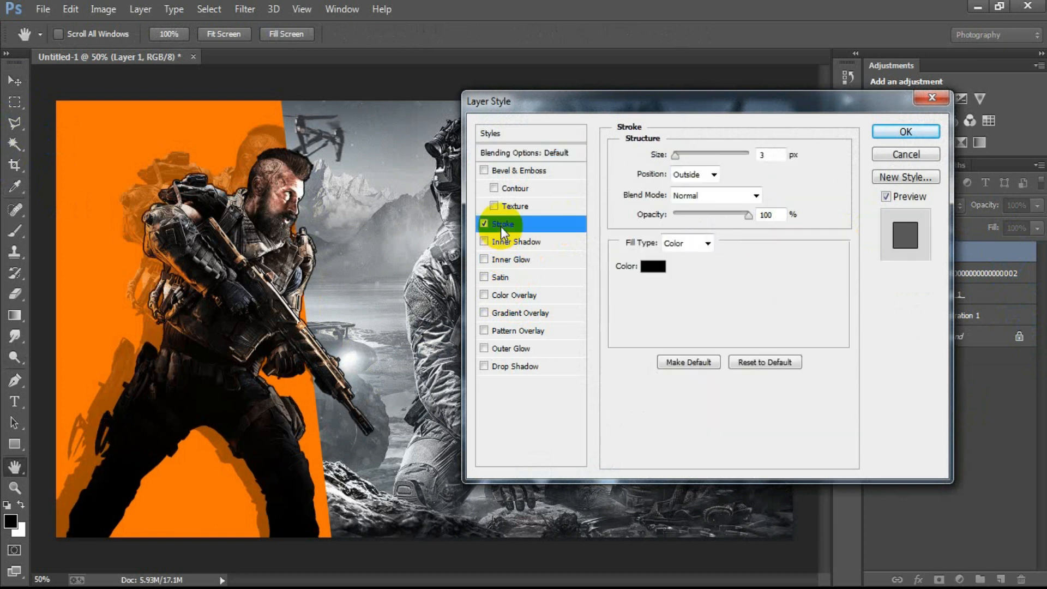
pyautogui.click(649, 270)
pyautogui.click(86, 133)
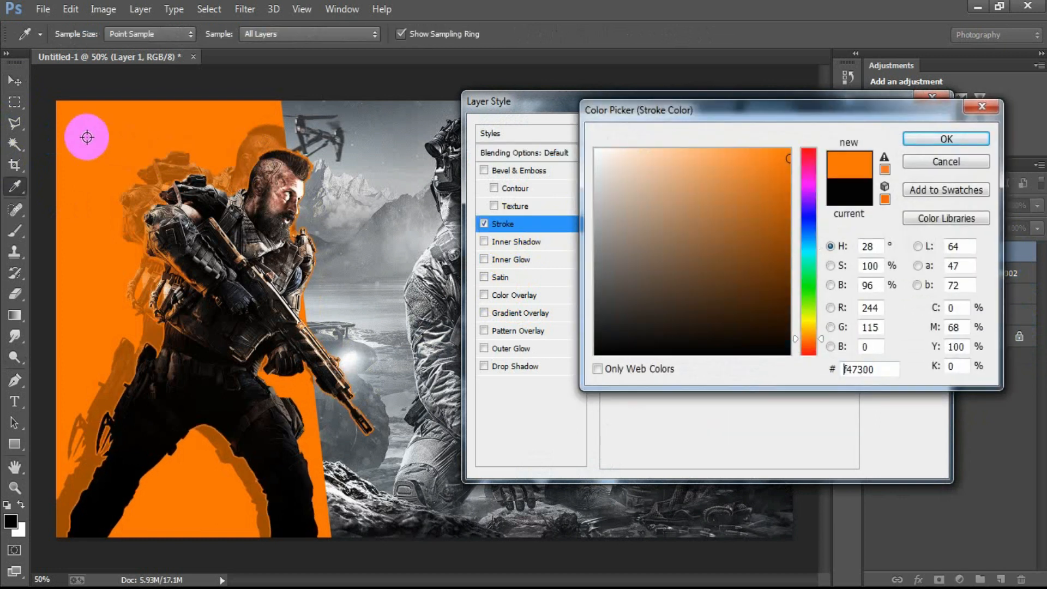
pyautogui.click(920, 139)
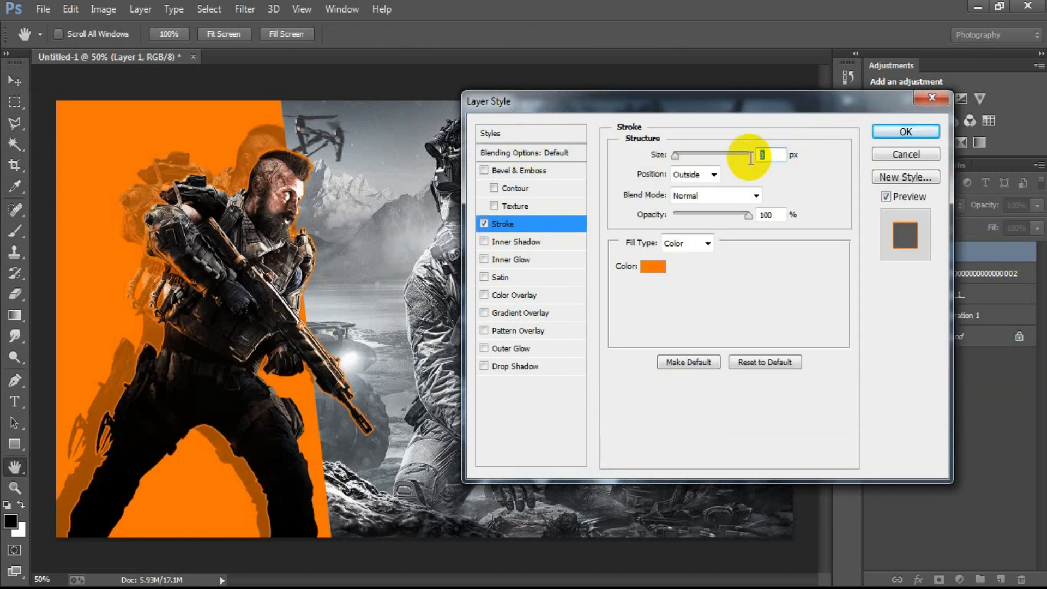
pyautogui.write('6')
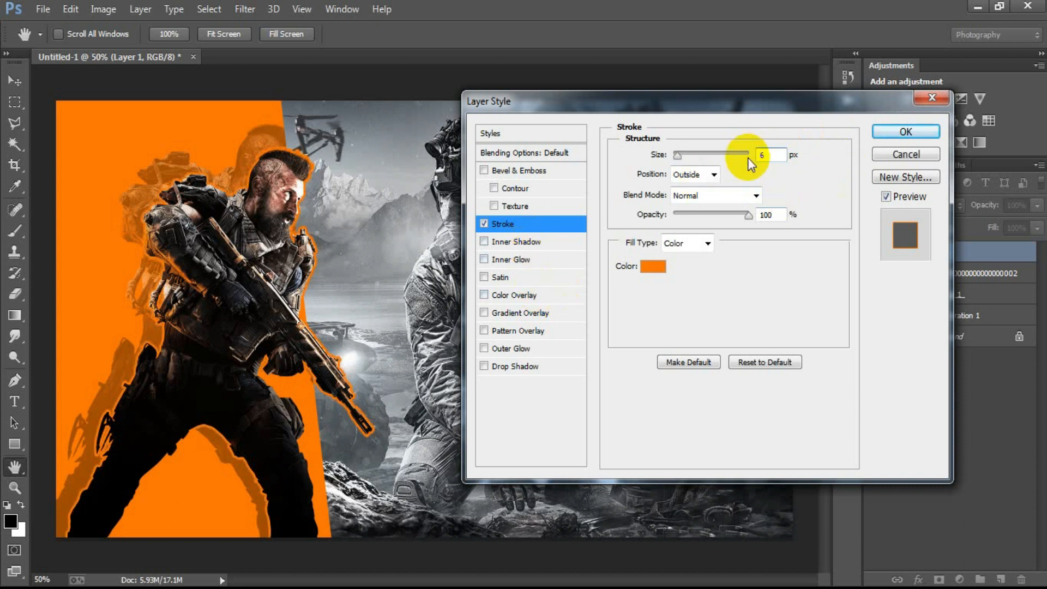
pyautogui.press('Down')
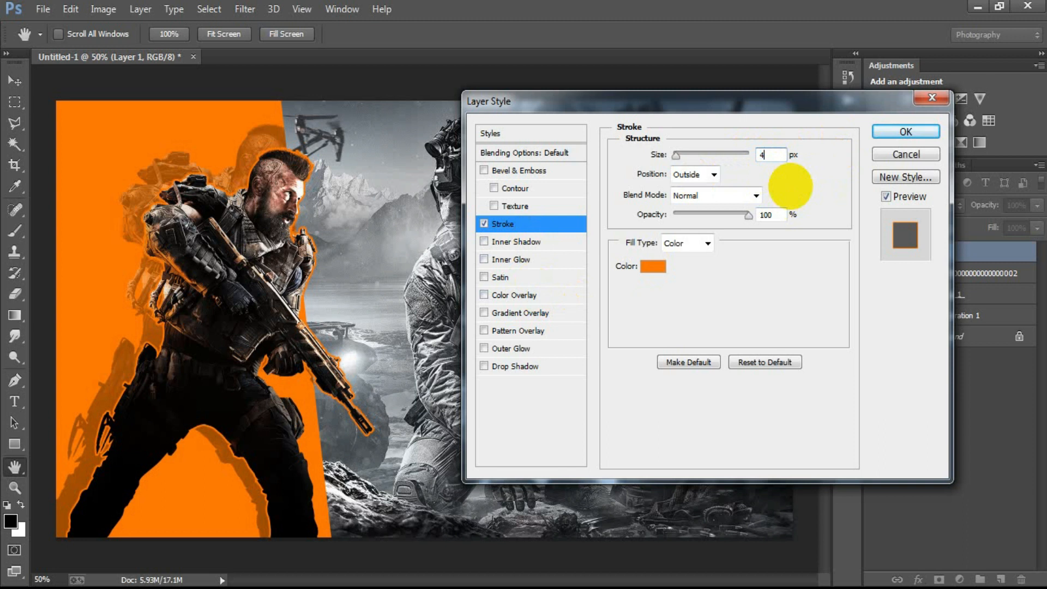
pyautogui.click(897, 133)
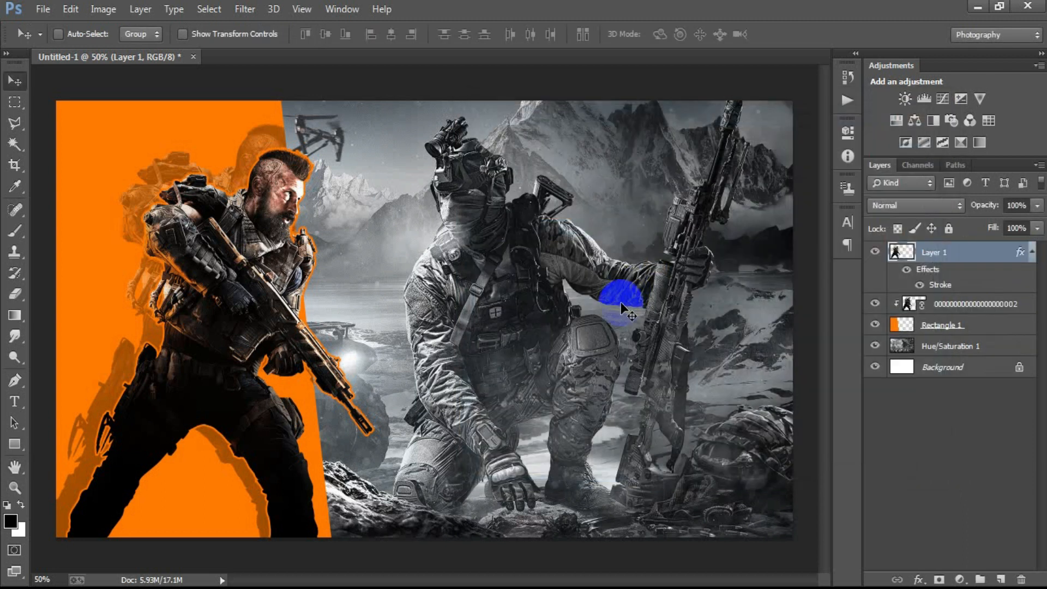
pyautogui.click(1032, 252)
pyautogui.click(776, 302)
pyautogui.click(43, 9)
pyautogui.click(130, 254)
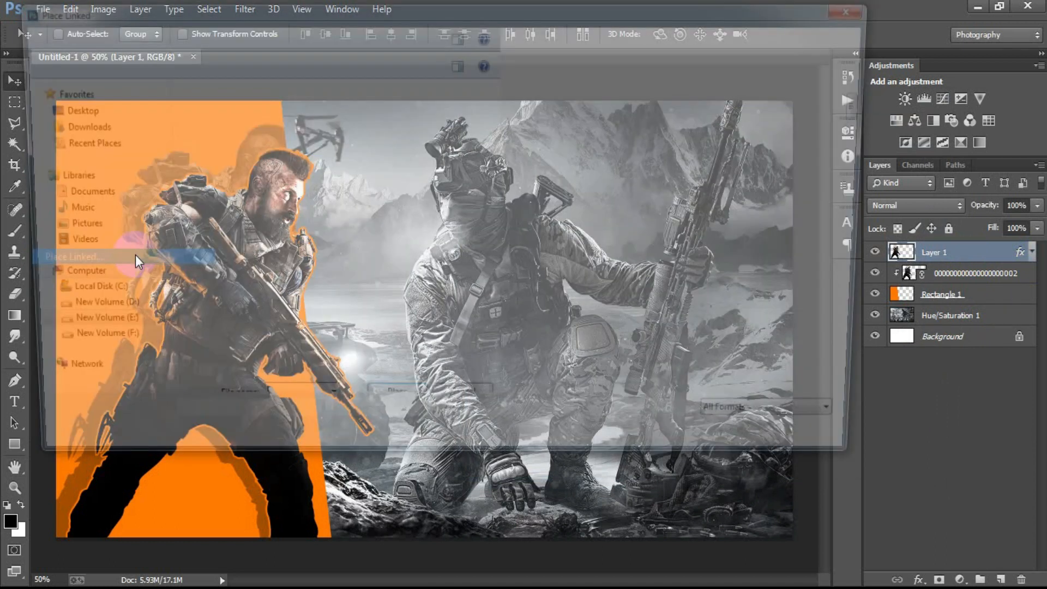
pyautogui.click(820, 158)
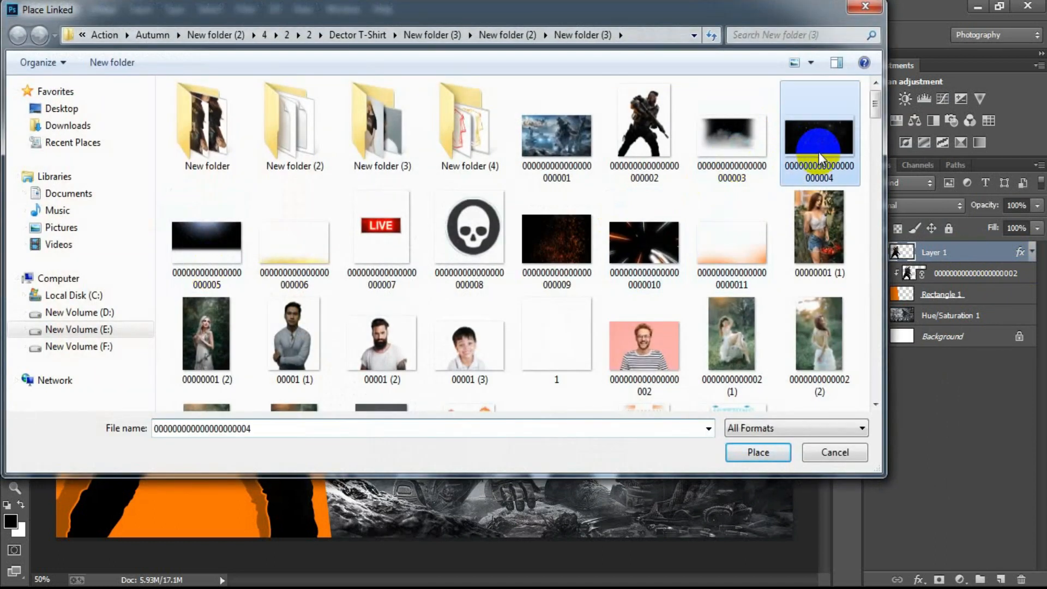
pyautogui.click(748, 452)
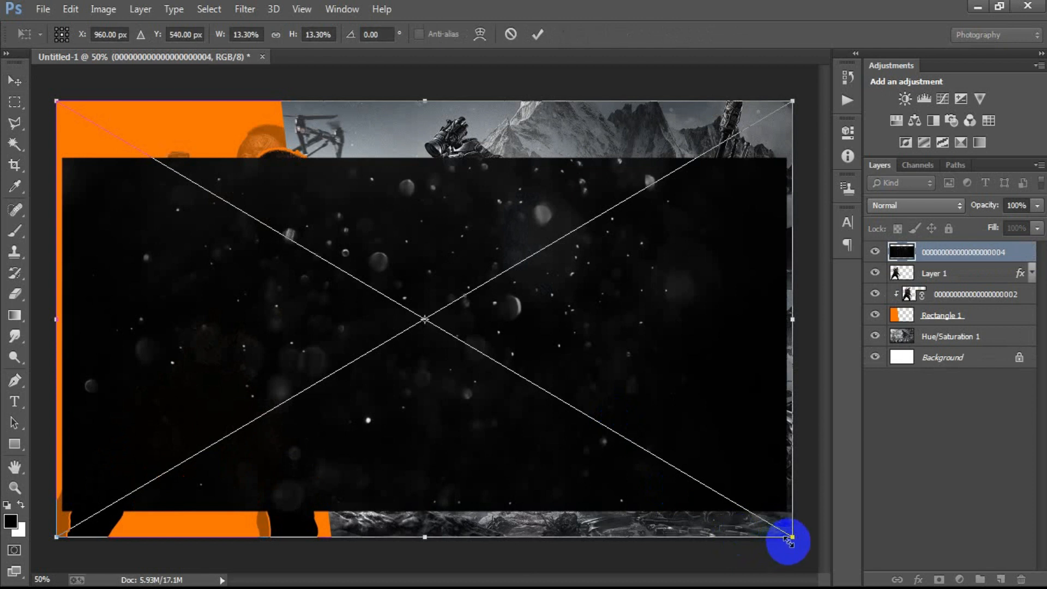
pyautogui.moveTo(789, 540); pyautogui.dragTo(824, 574)
pyautogui.moveTo(703, 416); pyautogui.dragTo(764, 411)
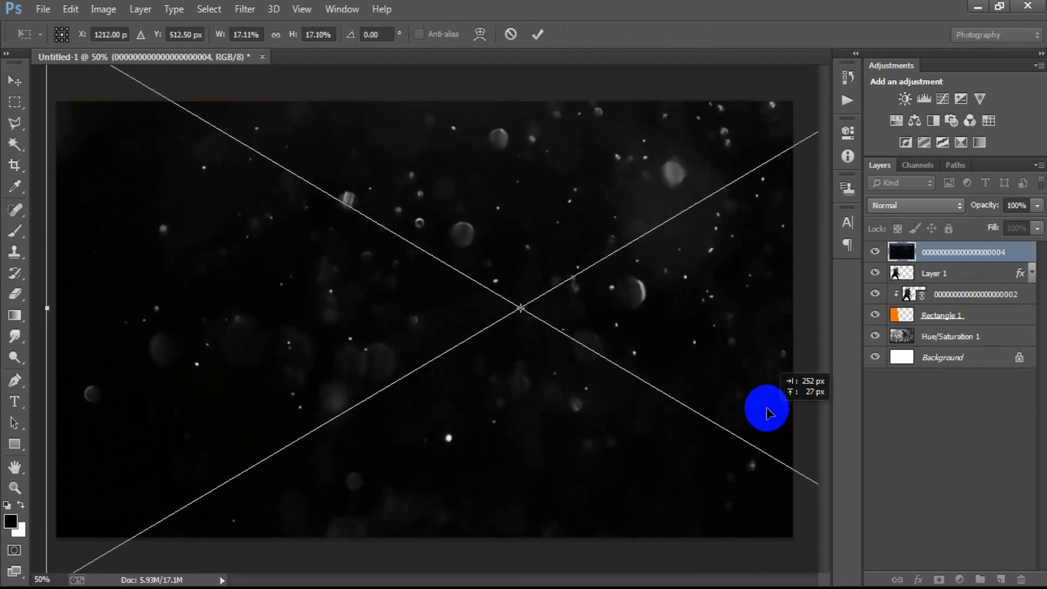
pyautogui.click(538, 34)
pyautogui.rightClick(1000, 258)
pyautogui.click(761, 301)
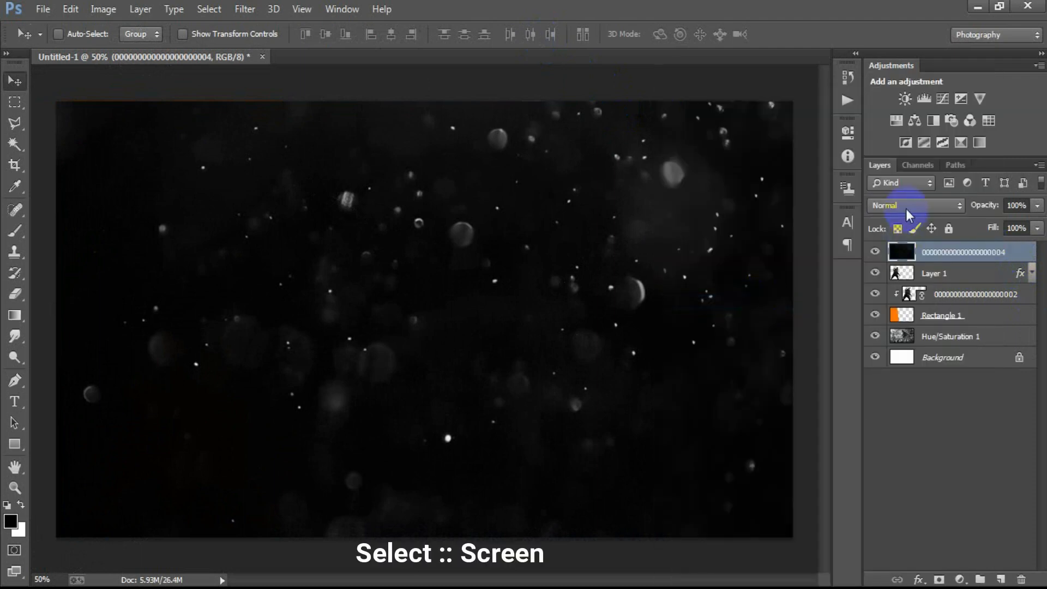
# Set the particle layer's blend mode to Screen and shift the particles slightly over the artwork
pyautogui.click(909, 214)
pyautogui.click(882, 143)
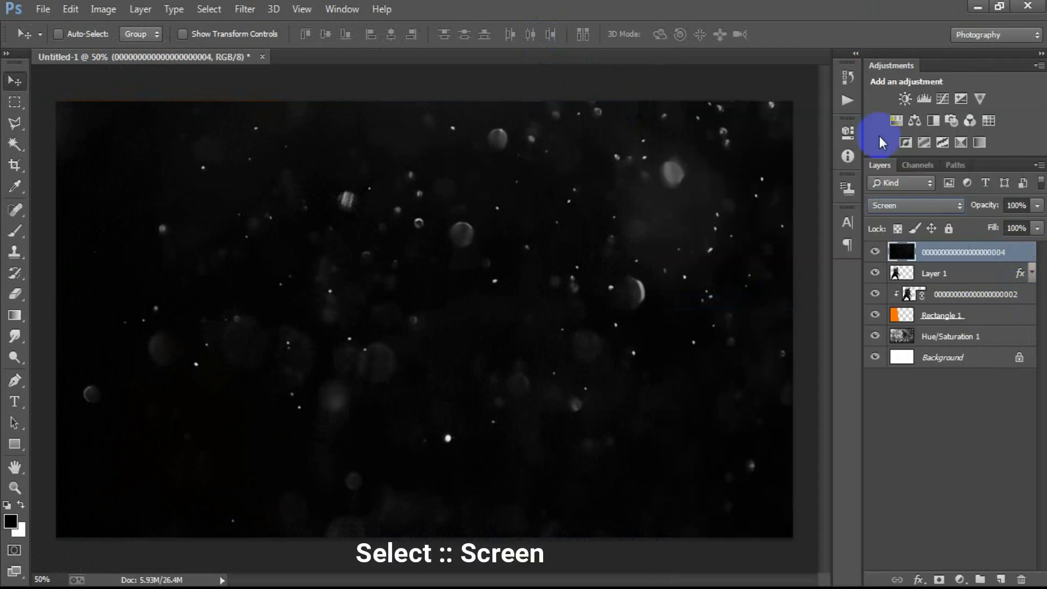
pyautogui.moveTo(513, 277); pyautogui.dragTo(486, 288)
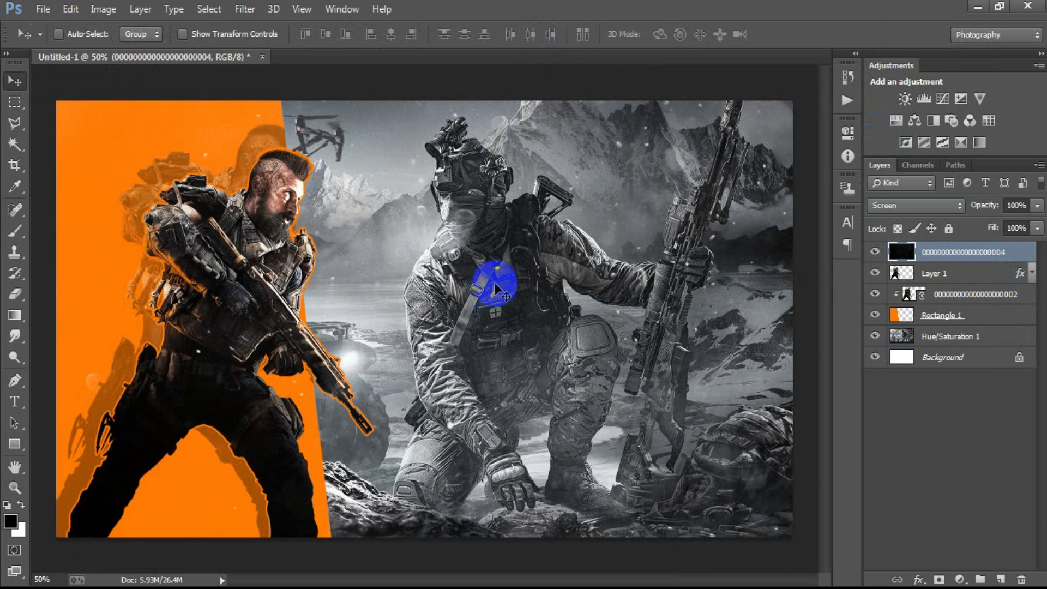
# Add a layer mask to the particle layer and paint it black with a 400 px brush over the front soldier and orange panel
pyautogui.click(938, 579)
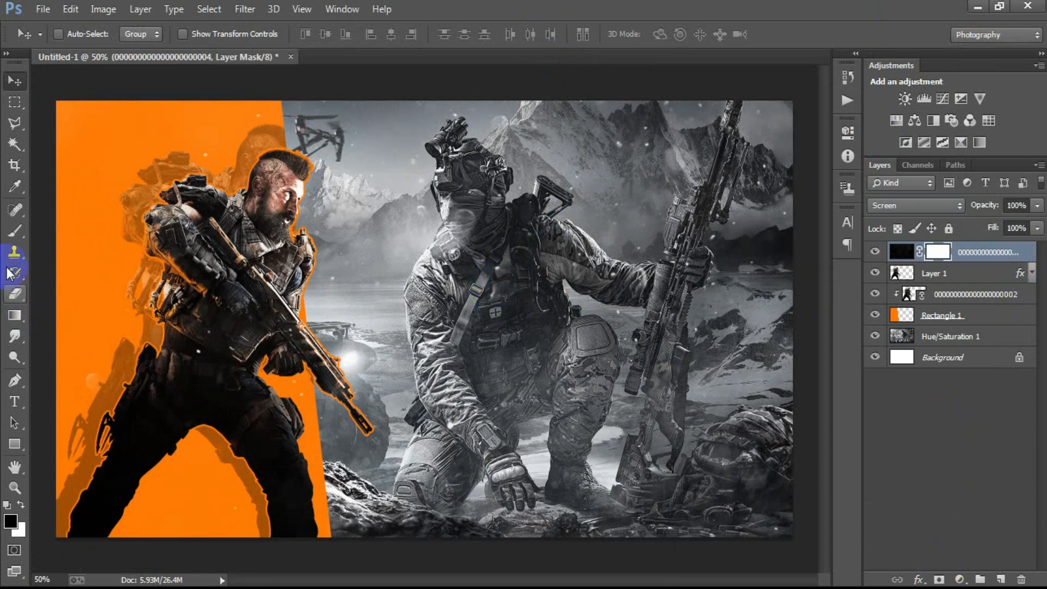
pyautogui.click(18, 231)
pyautogui.click(35, 229)
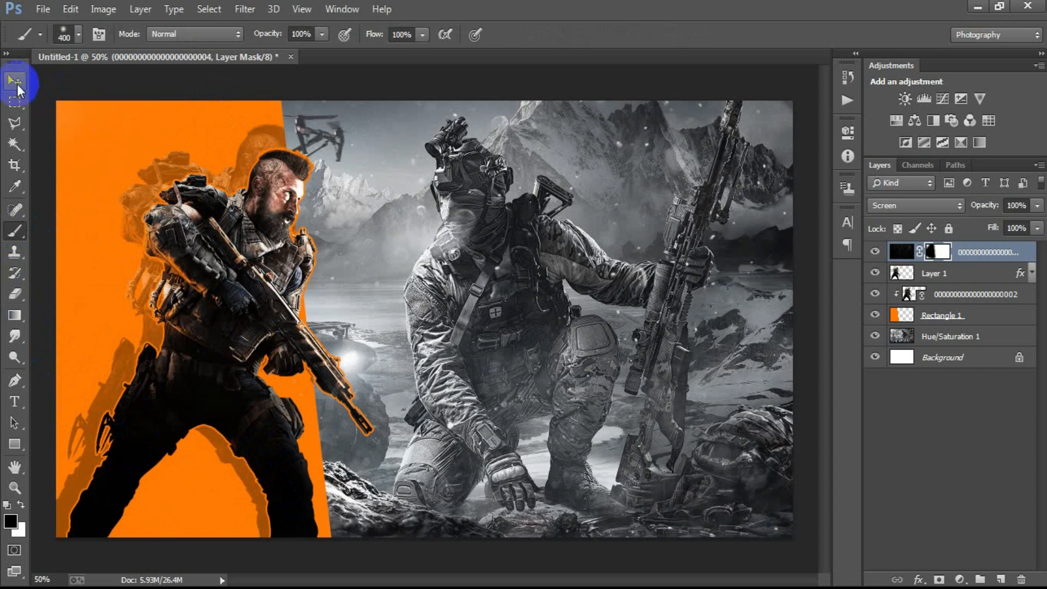
pyautogui.click(14, 81)
# Place the dark light-glow image ending in 005 as a linked file, shift it towards the canvas's upper-right area, and rasterize it
pyautogui.click(38, 9)
pyautogui.click(97, 260)
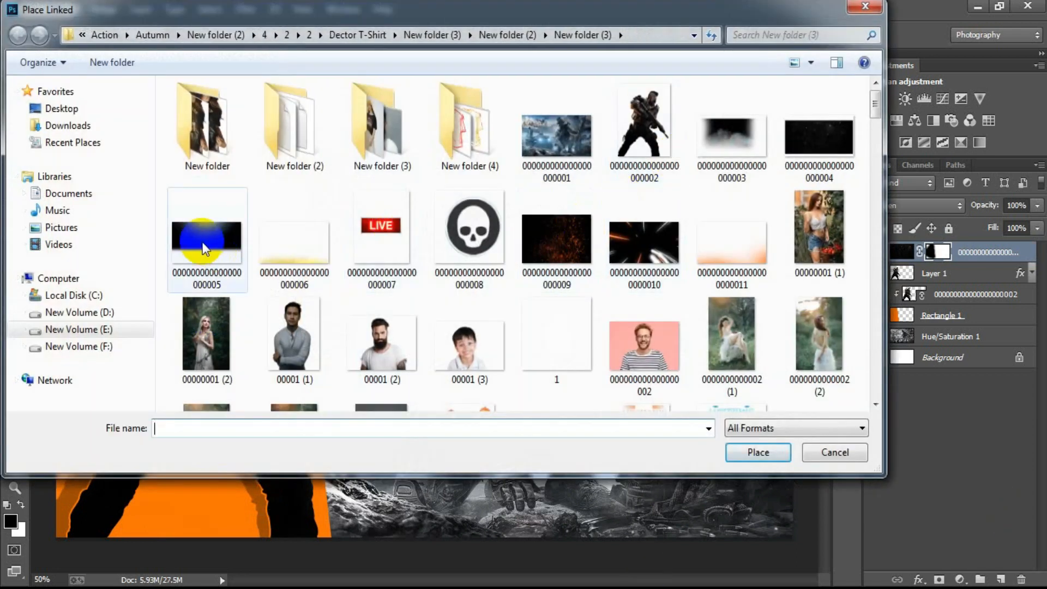
pyautogui.click(210, 247)
pyautogui.click(758, 452)
pyautogui.moveTo(473, 294); pyautogui.dragTo(577, 315)
pyautogui.click(537, 34)
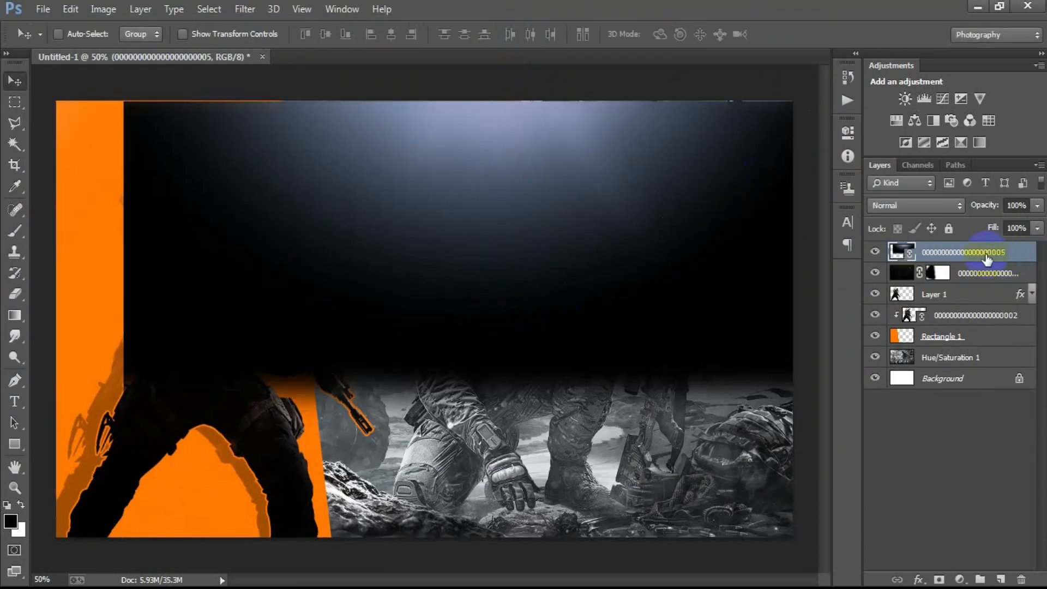
pyautogui.rightClick(985, 254)
pyautogui.click(750, 299)
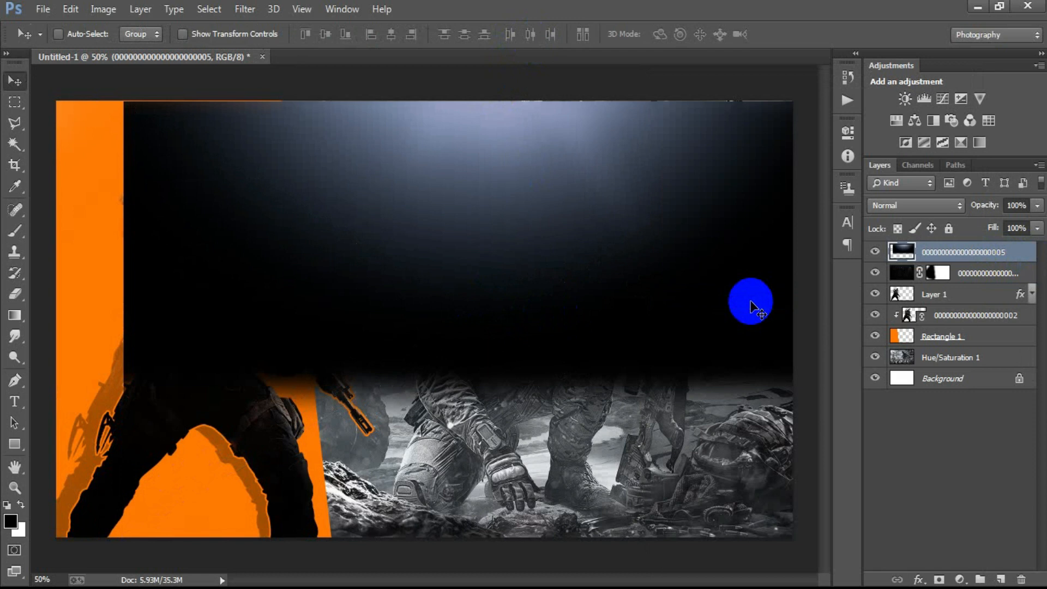
# Set the light-glow layer to Screen at 86% opacity and reposition its light around the kneeling soldier's head, comparing the result with the layer hidden
pyautogui.moveTo(904, 205); pyautogui.dragTo(893, 141)
pyautogui.moveTo(603, 240); pyautogui.dragTo(511, 190)
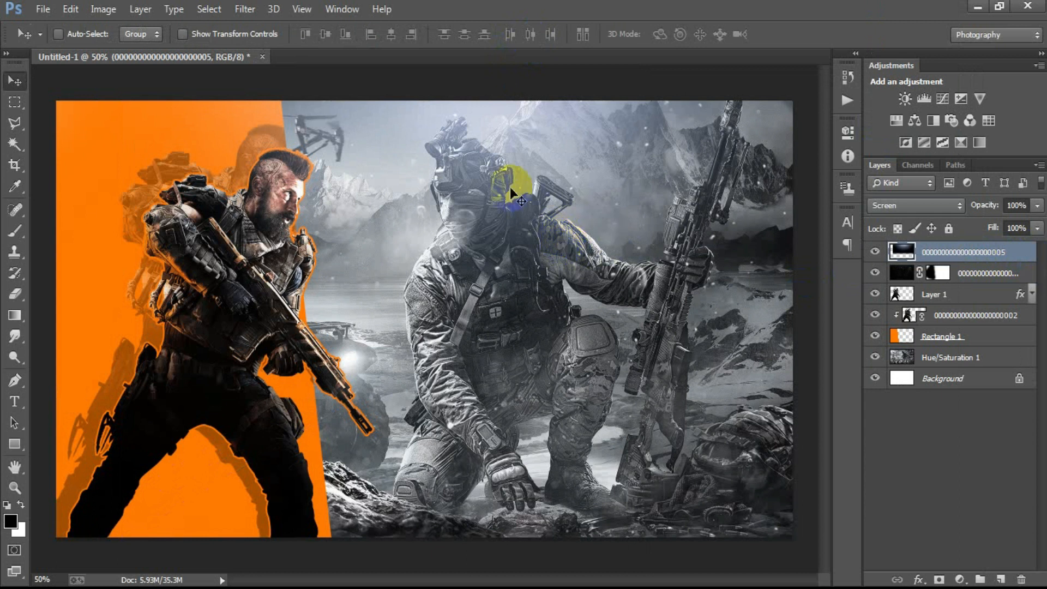
pyautogui.click(1037, 207)
pyautogui.moveTo(1028, 228); pyautogui.dragTo(1022, 229)
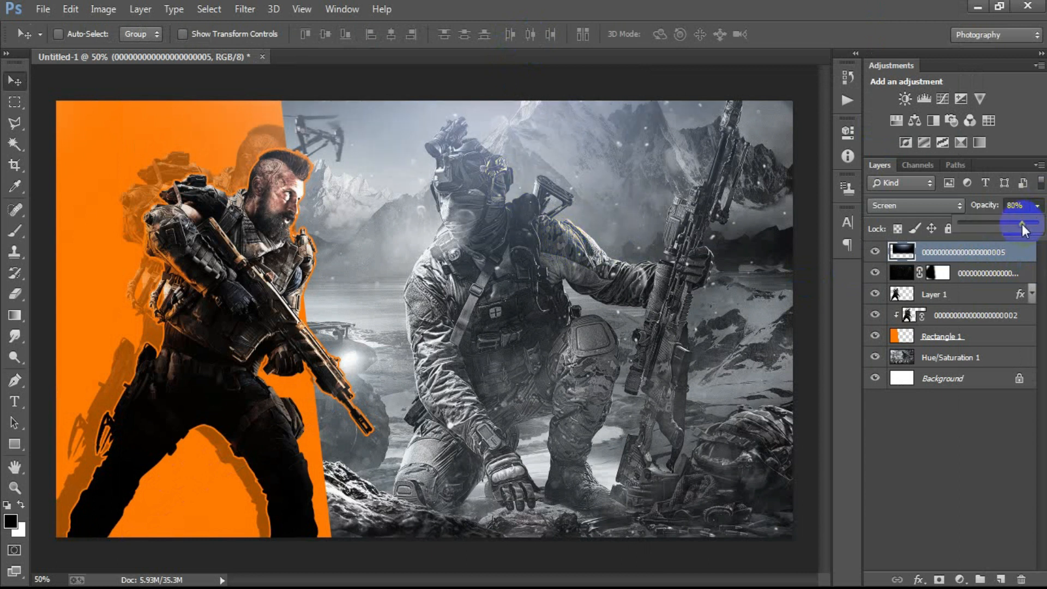
pyautogui.click(565, 285)
pyautogui.moveTo(462, 133)
pyautogui.mouseDown()
pyautogui.moveTo(421, 126)
pyautogui.moveTo(454, 120)
pyautogui.moveTo(440, 121)
pyautogui.moveTo(440, 103)
pyautogui.moveTo(441, 159)
pyautogui.moveTo(443, 127)
pyautogui.mouseUp()
pyautogui.moveTo(467, 189); pyautogui.dragTo(489, 178)
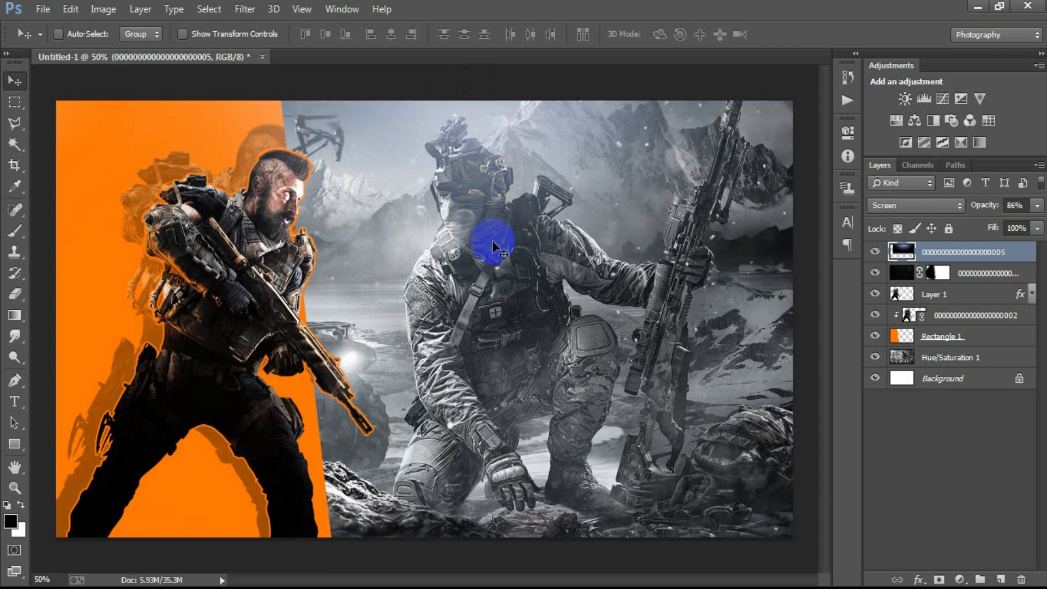
pyautogui.click(874, 253)
pyautogui.click(874, 253)
pyautogui.click(874, 253)
pyautogui.click(875, 254)
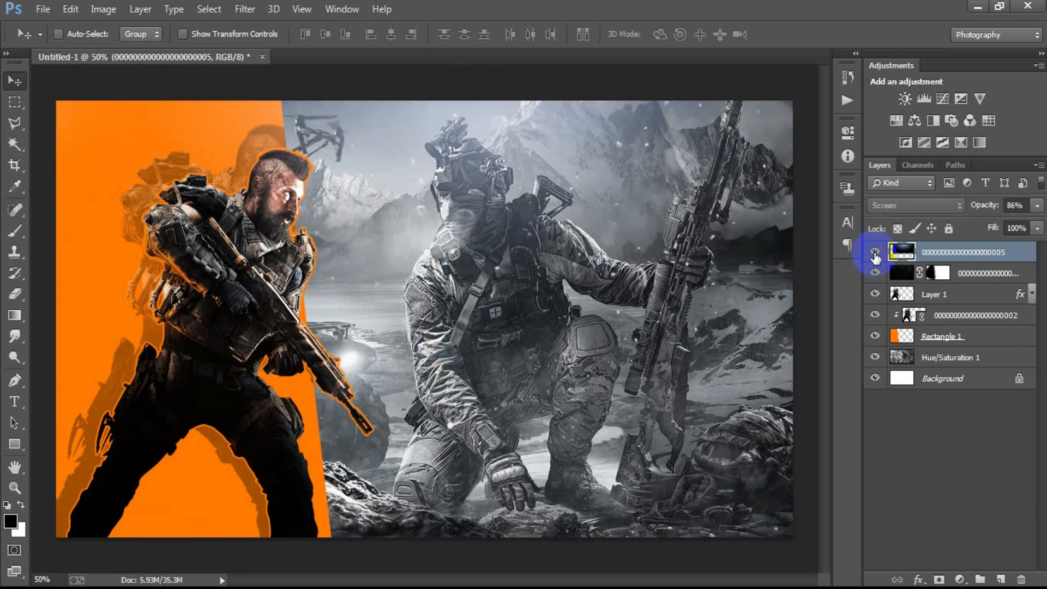
pyautogui.click(643, 347)
# Place the skull icon image ending in 008 as a linked file, shrunk and positioned near the drone beside the front soldier's head
pyautogui.click(44, 9)
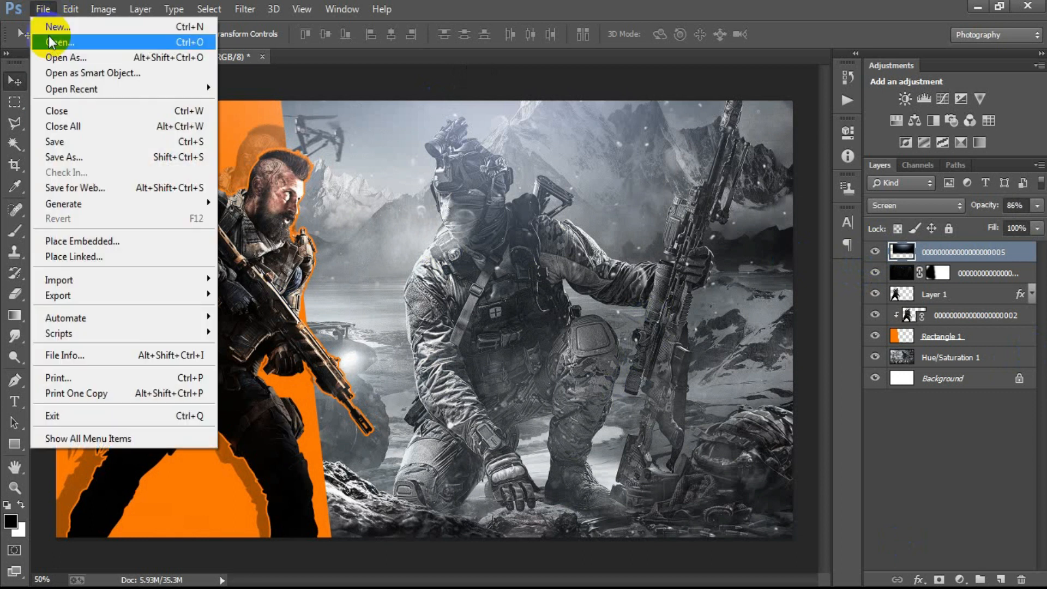
pyautogui.click(90, 255)
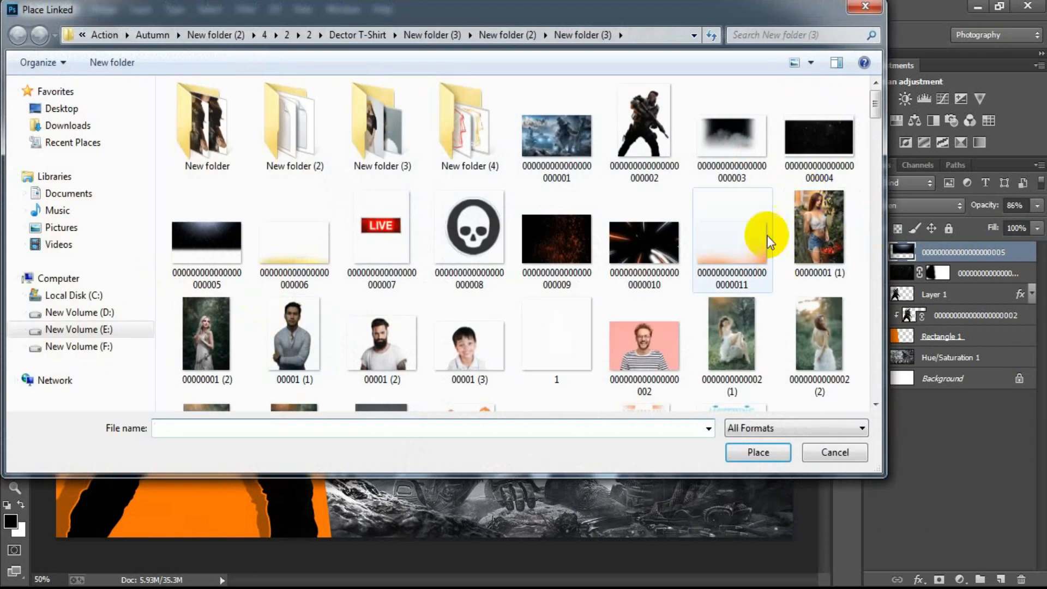
pyautogui.click(796, 145)
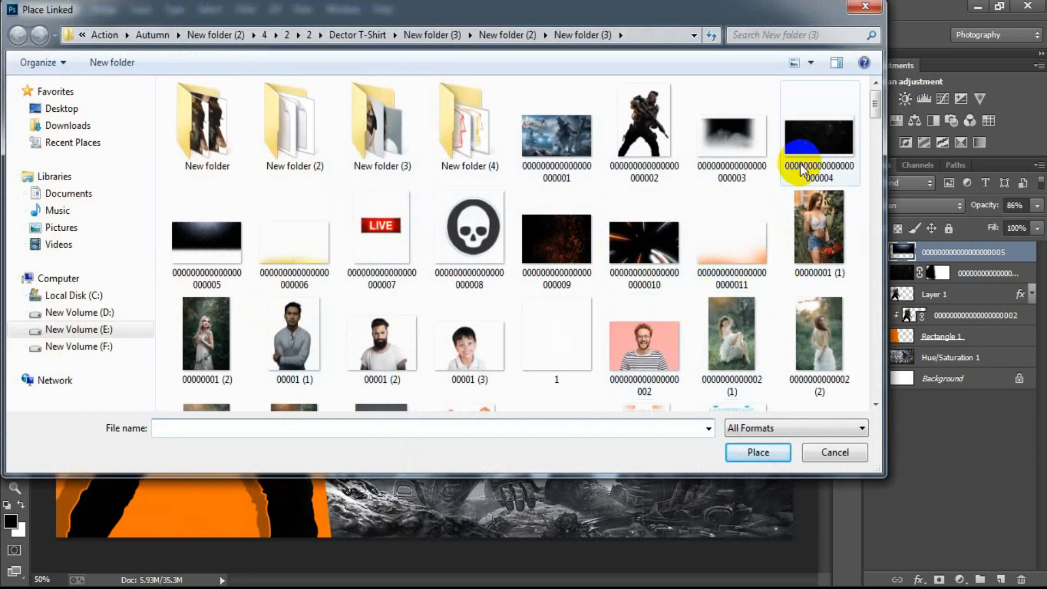
pyautogui.click(537, 268)
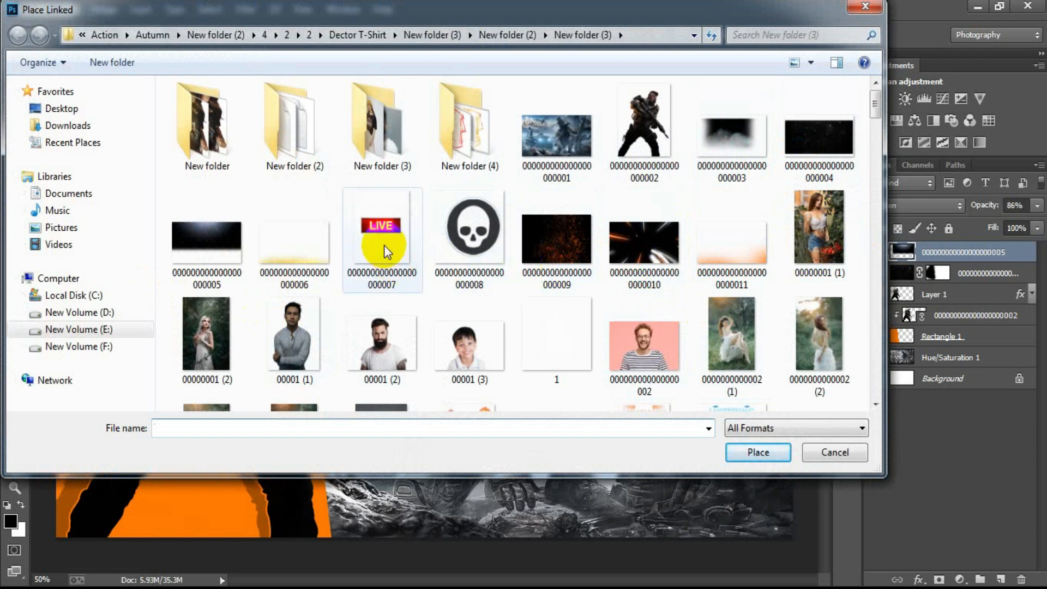
pyautogui.click(458, 259)
pyautogui.click(733, 452)
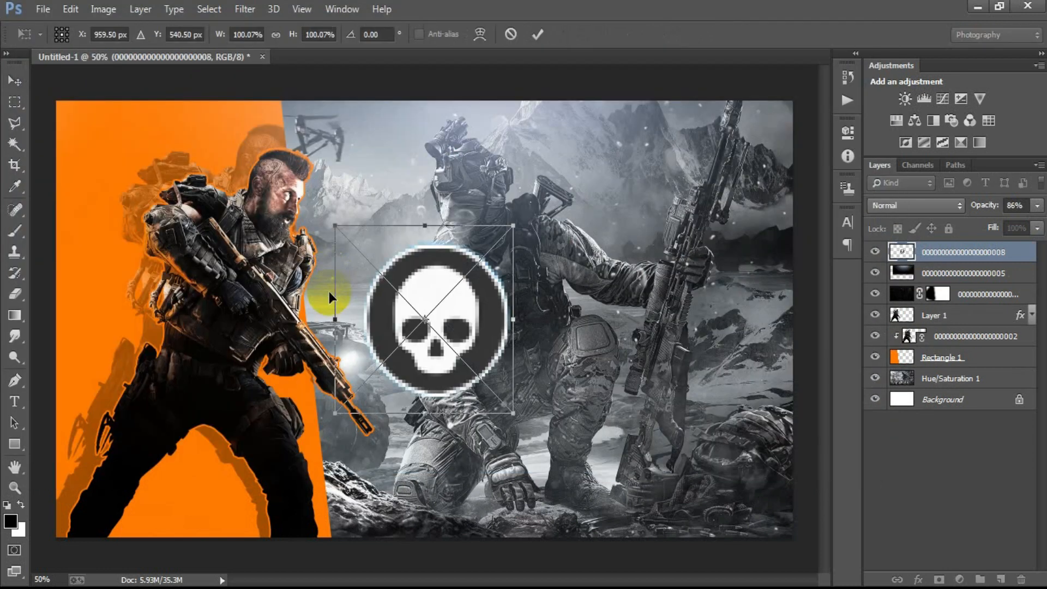
pyautogui.moveTo(515, 419); pyautogui.dragTo(338, 151)
pyautogui.click(537, 35)
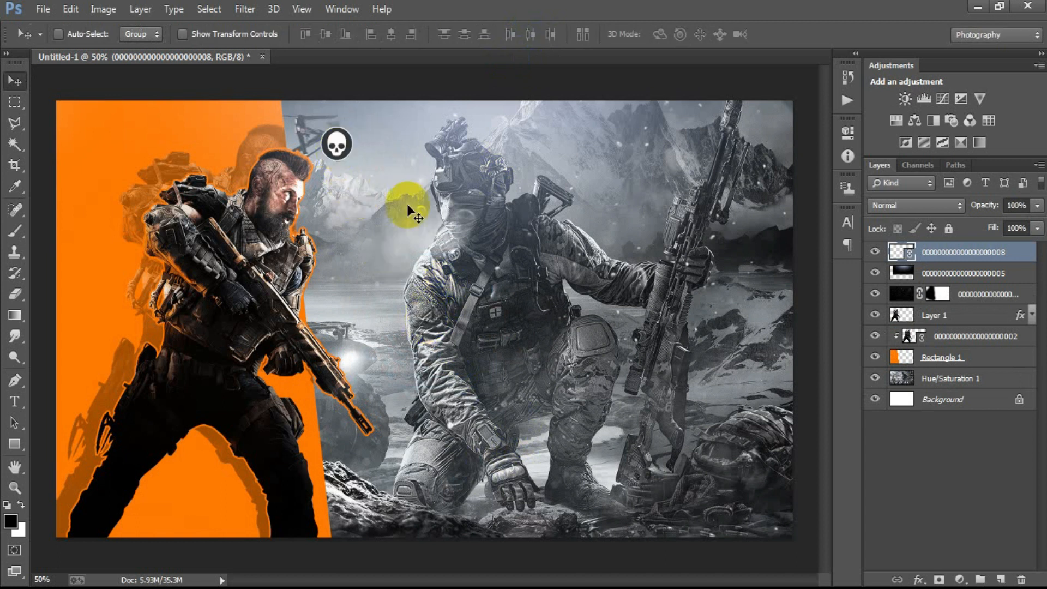
pyautogui.press('Down')
pyautogui.press('Down')
pyautogui.press('Down')
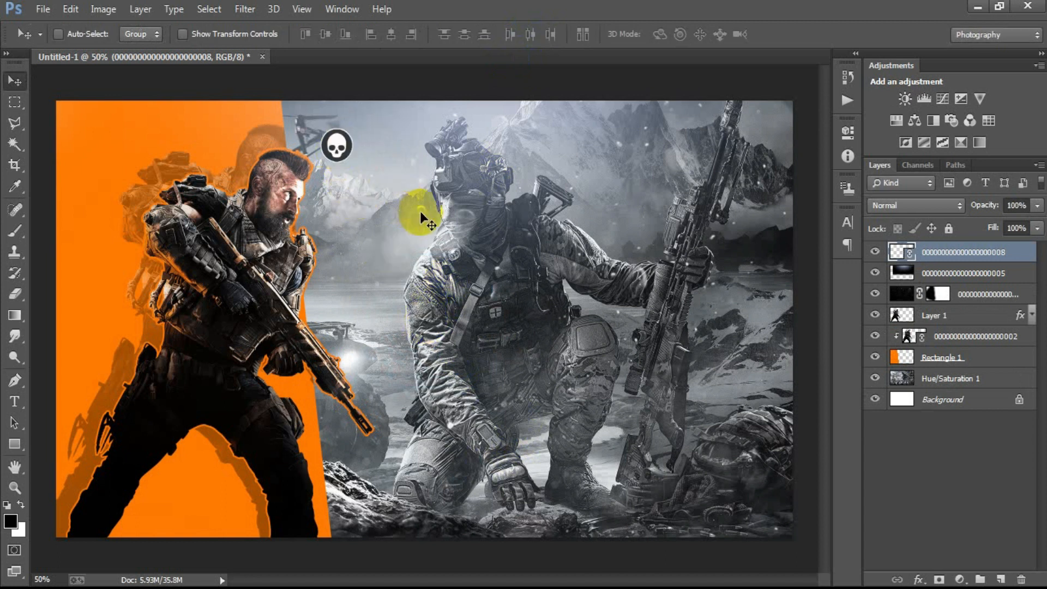
# Add the text "20" on a new layer in 33 pt Dark College and color it white (#ffffff)
pyautogui.click(1000, 579)
pyautogui.click(14, 402)
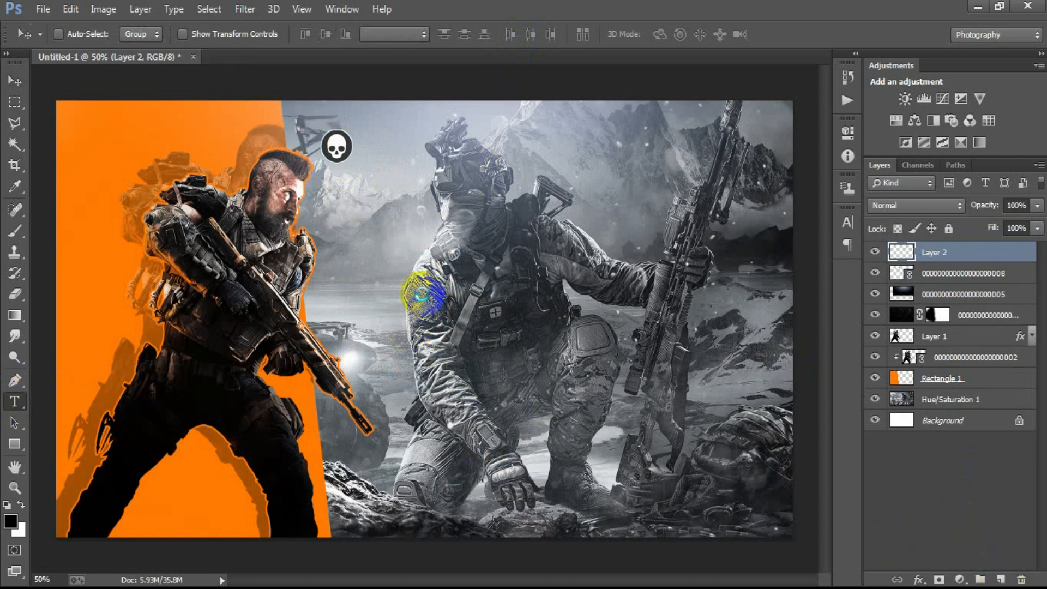
pyautogui.click(423, 281)
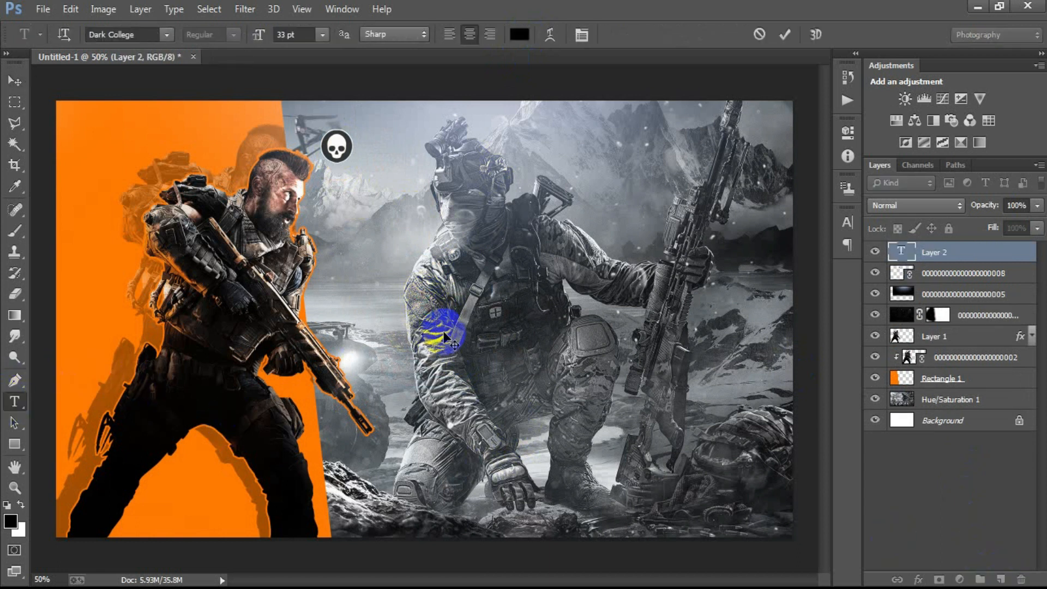
pyautogui.write('20')
pyautogui.click(15, 81)
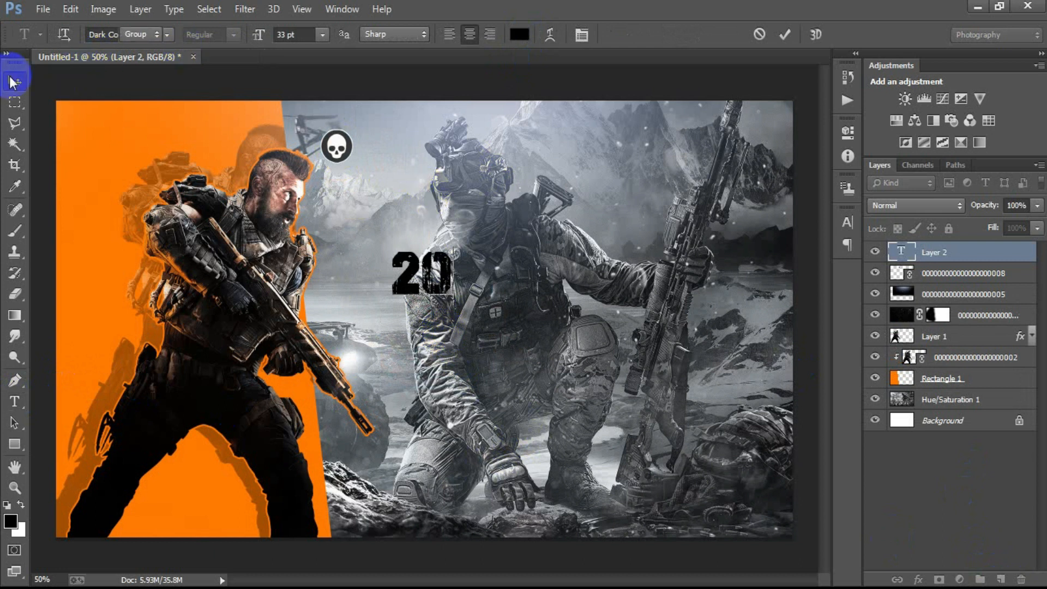
pyautogui.click(851, 220)
pyautogui.click(785, 312)
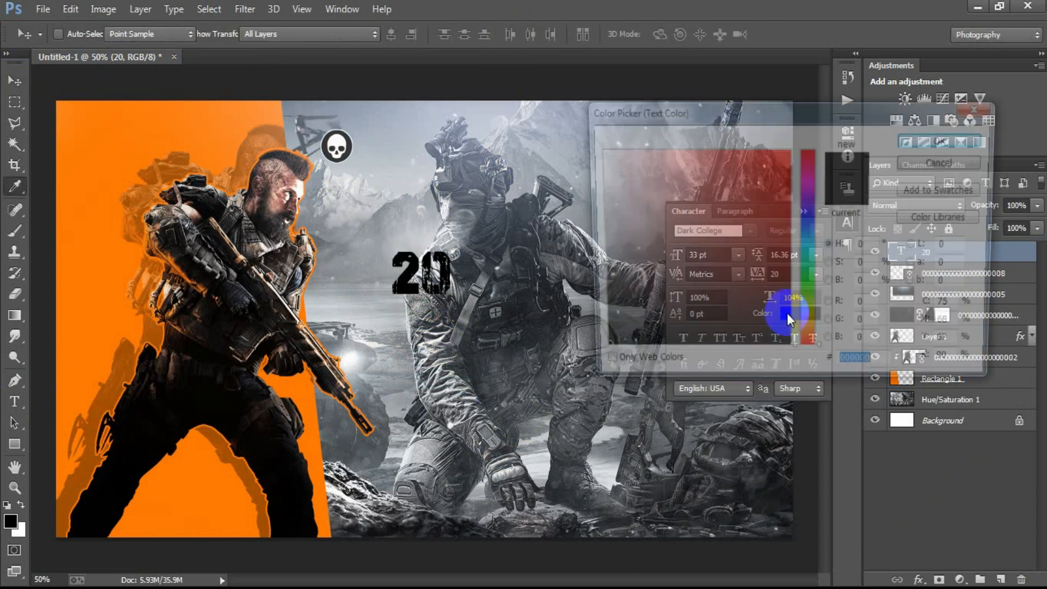
pyautogui.moveTo(627, 315); pyautogui.dragTo(590, 128)
pyautogui.click(959, 139)
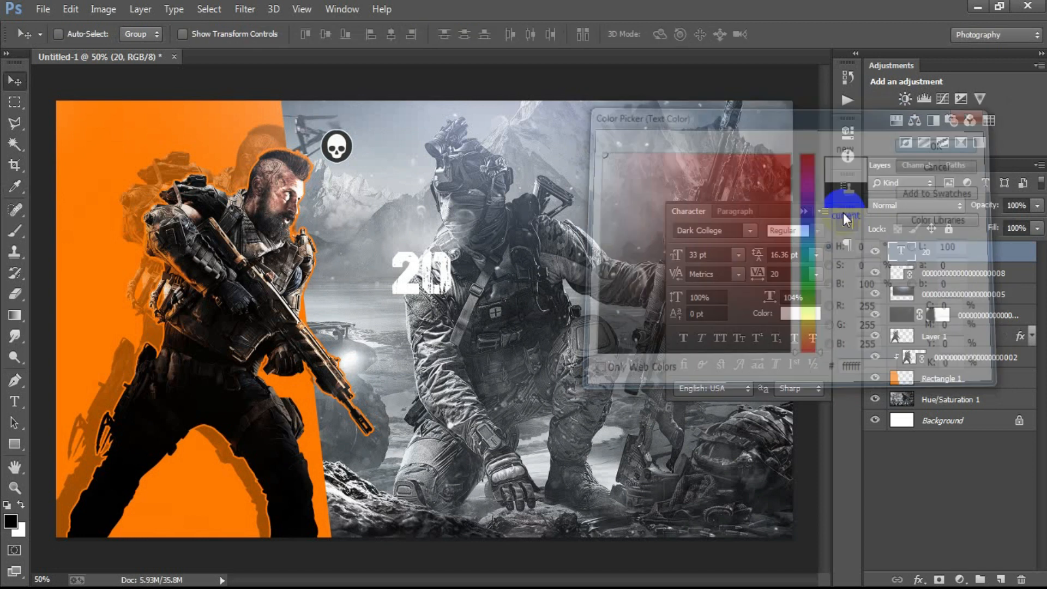
# Scale the "20" text down beside the skull icon, and shift the text and icon layers slightly together
pyautogui.hotkey('ctrl', 't')
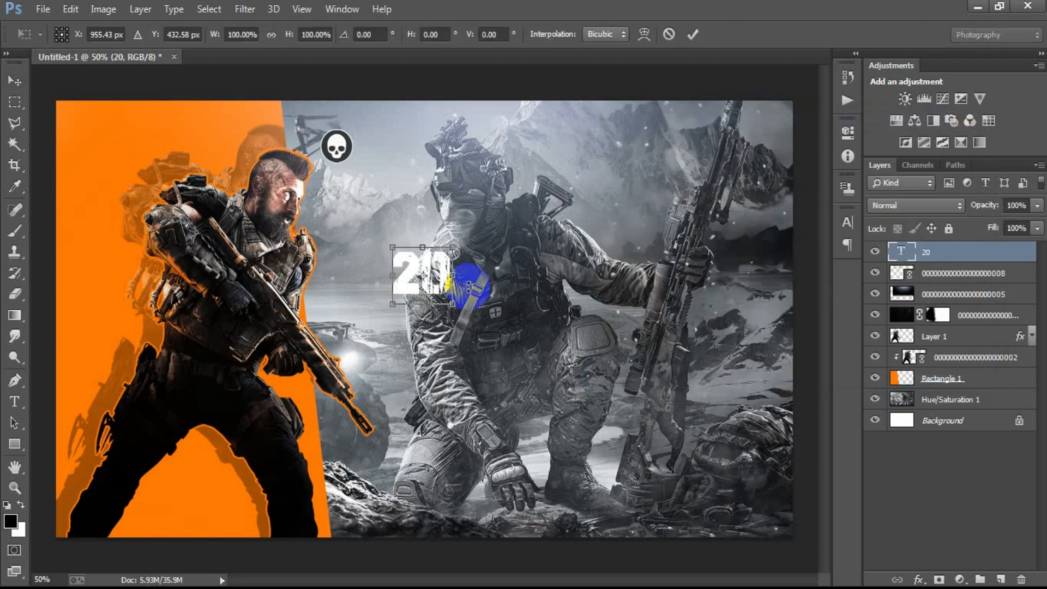
pyautogui.moveTo(469, 287); pyautogui.dragTo(379, 155)
pyautogui.click(691, 33)
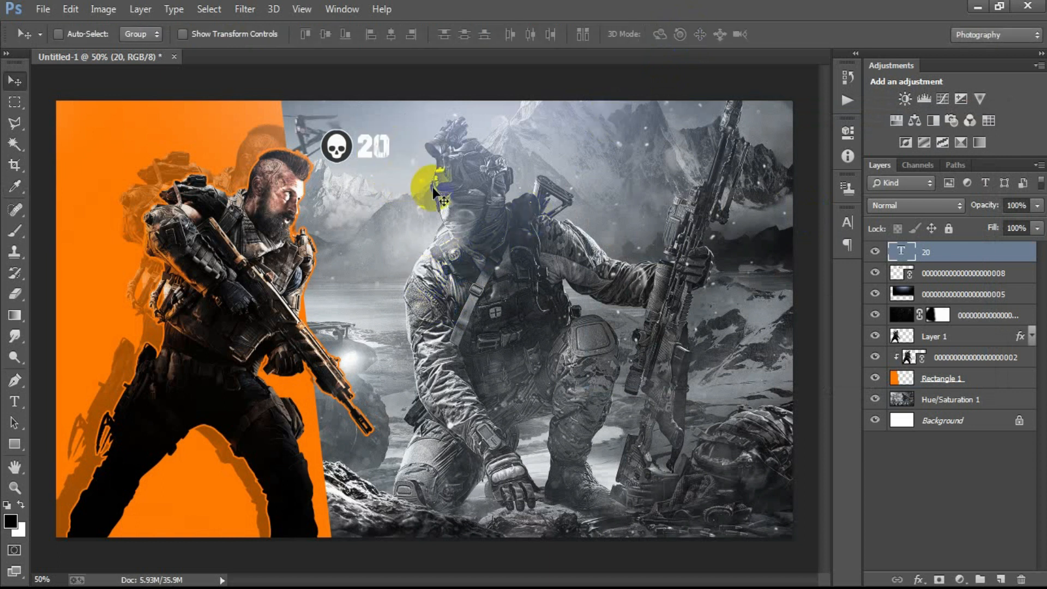
pyautogui.keyDown('ctrl'); pyautogui.click(948, 280); pyautogui.keyUp('ctrl')
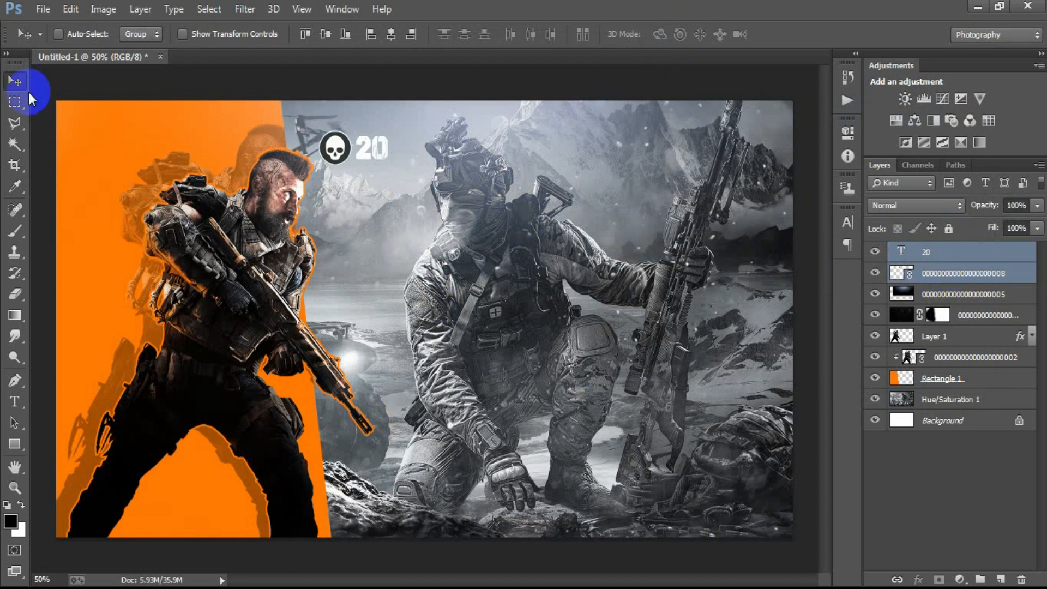
# Place the red LIVE badge image ending in 007 as a linked file and scale it down to a small label
pyautogui.click(37, 16)
pyautogui.click(90, 251)
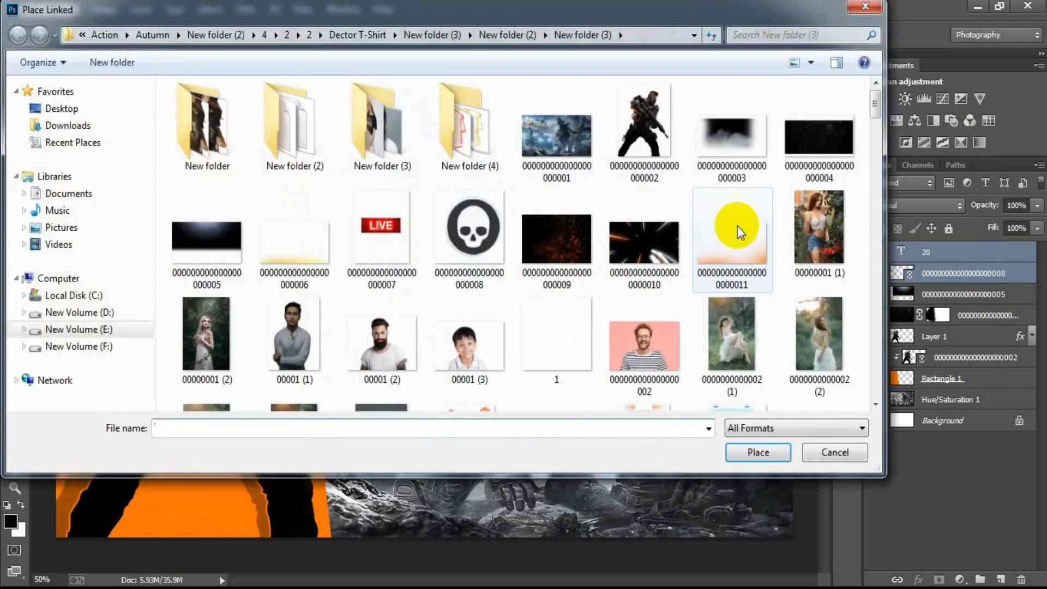
pyautogui.click(382, 234)
pyautogui.click(776, 451)
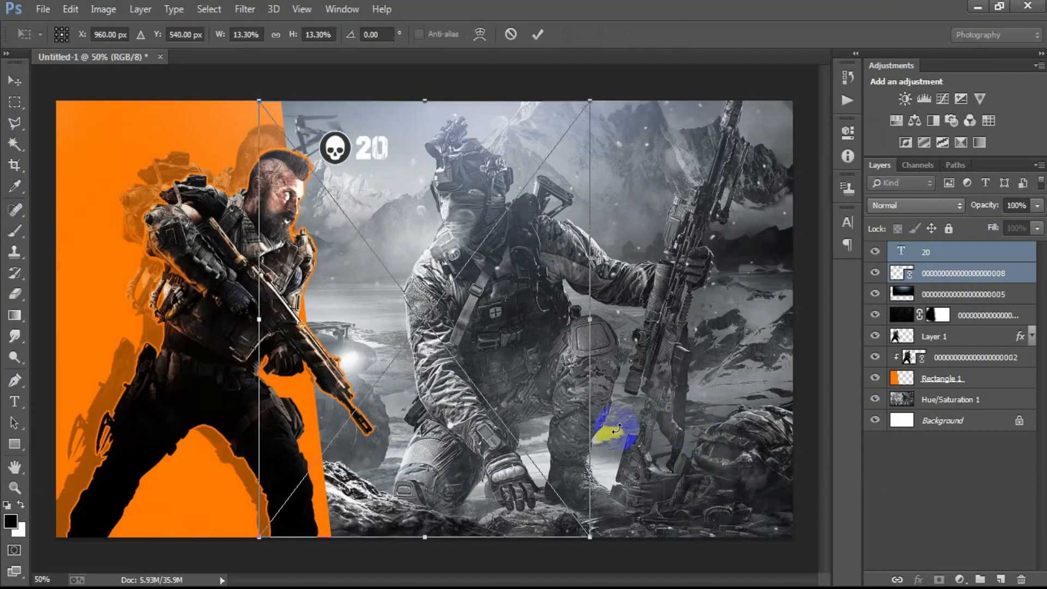
pyautogui.moveTo(596, 540); pyautogui.dragTo(464, 370)
pyautogui.click(537, 33)
# Move the LIVE badge to the artwork's upper-right corner over the rifle barrel and nudge it into position
pyautogui.moveTo(443, 318); pyautogui.dragTo(760, 149)
pyautogui.press('Right')
pyautogui.press('Right')
pyautogui.press('Right')
pyautogui.press('Right')
pyautogui.press('Down')
pyautogui.press('Down')
pyautogui.press('Right')
pyautogui.press('Right')
pyautogui.press('Right')
pyautogui.press('Right')
pyautogui.press('Down')
pyautogui.press('Down')
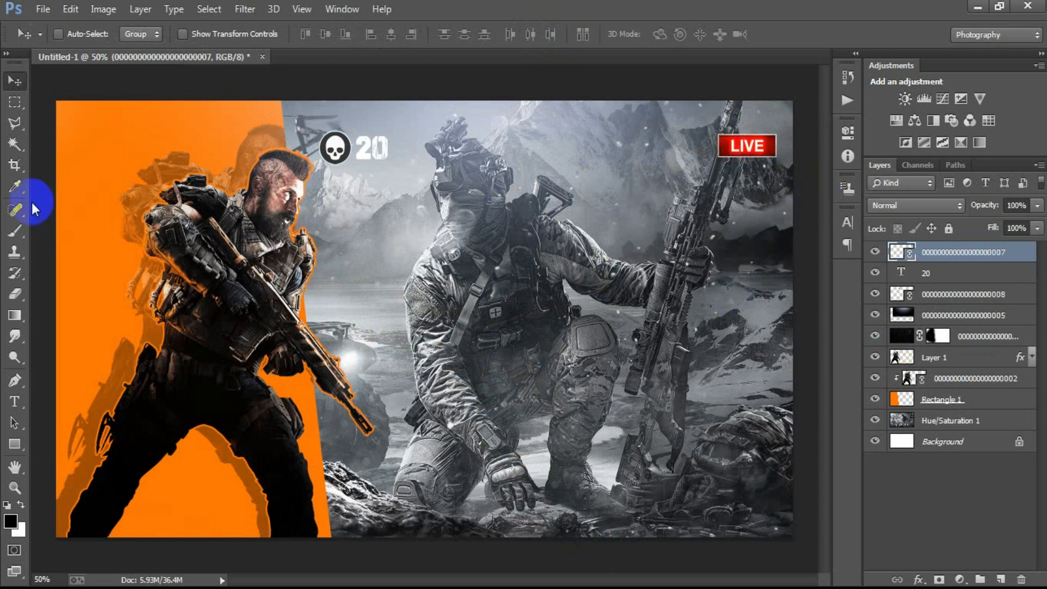
# Place the orange glow image ending in 011 as a linked file at 100% across the whole canvas and rasterize it
pyautogui.click(43, 9)
pyautogui.click(148, 257)
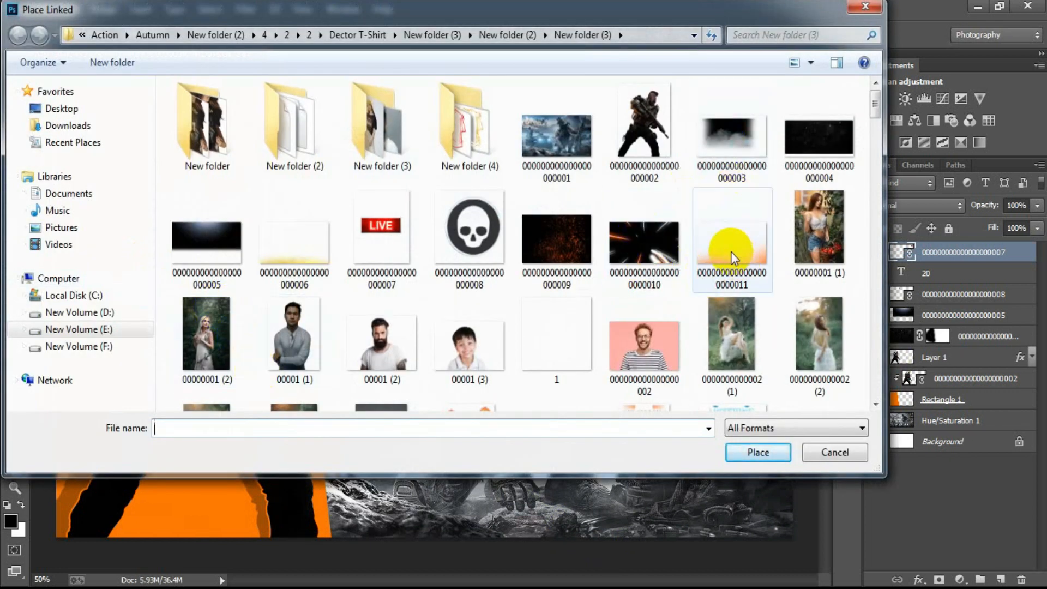
pyautogui.click(731, 251)
pyautogui.click(758, 452)
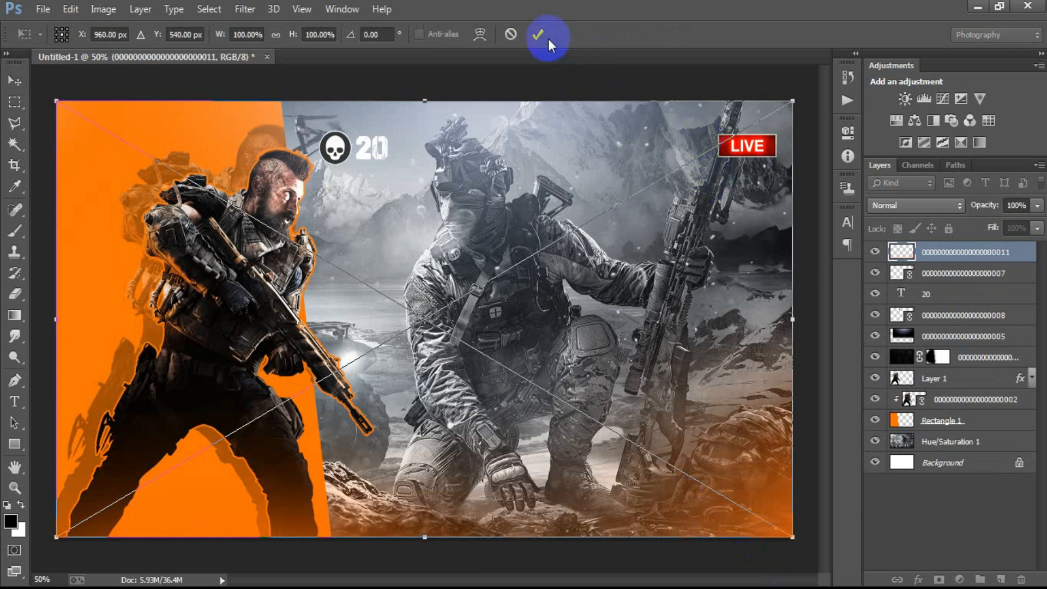
pyautogui.click(548, 38)
pyautogui.click(968, 256)
pyautogui.rightClick(962, 249)
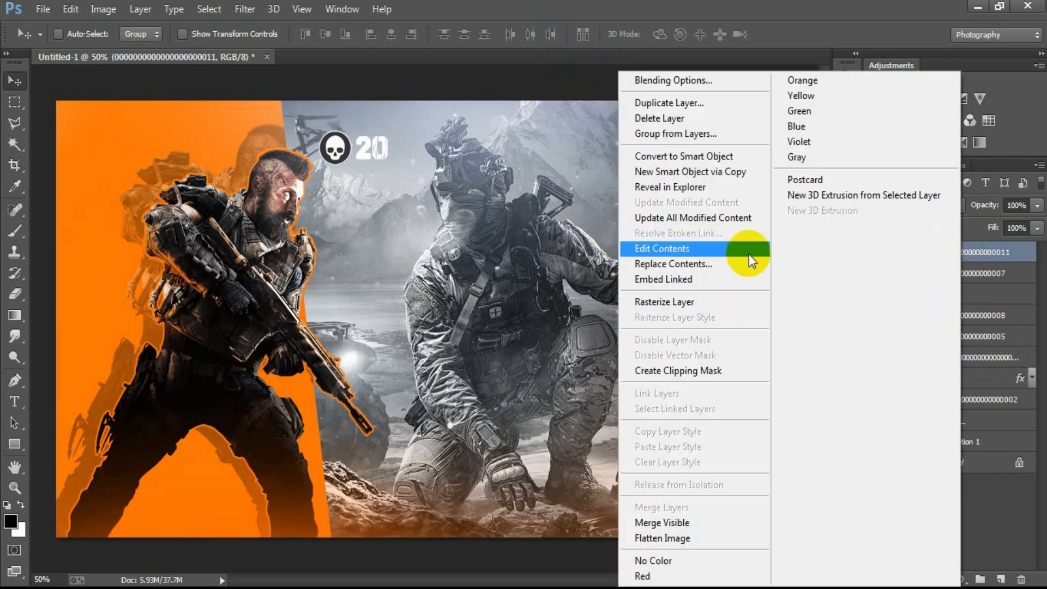
pyautogui.click(677, 297)
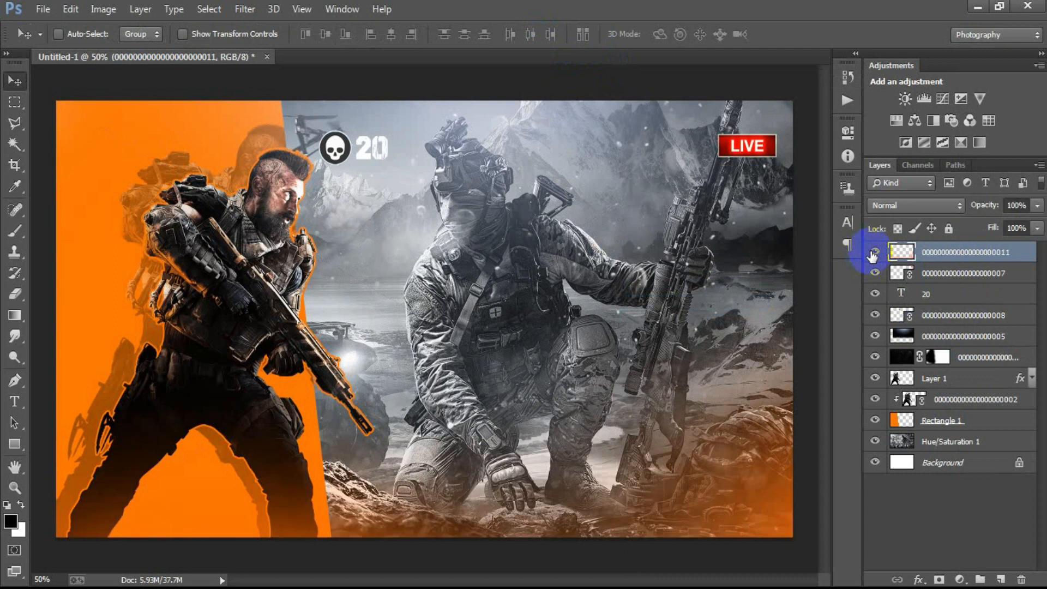
# Set the orange glow layer's blend mode to Screen and duplicate the layer
pyautogui.click(907, 205)
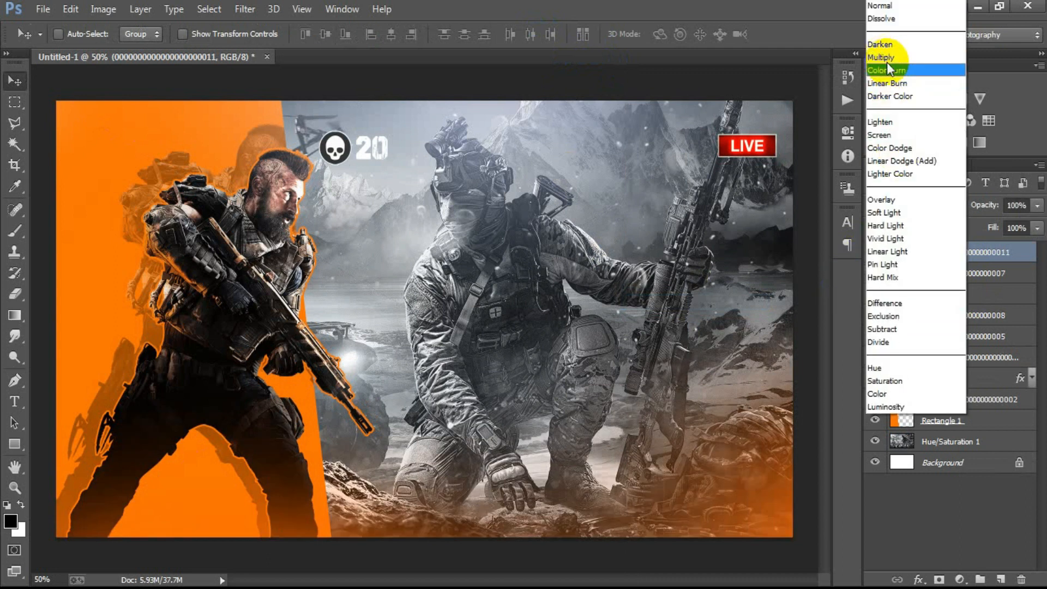
pyautogui.click(880, 136)
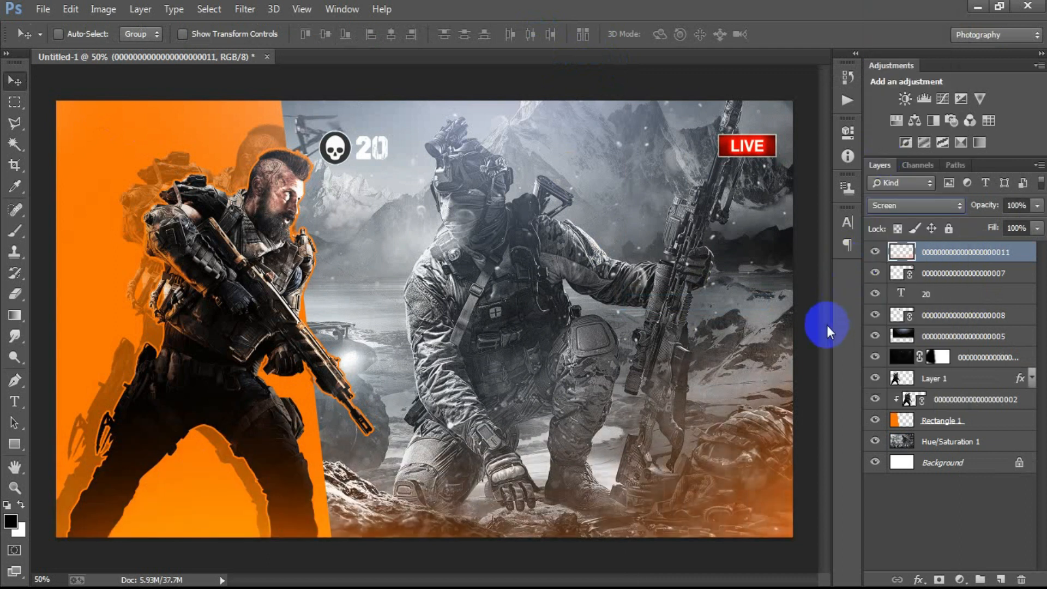
pyautogui.hotkey('ctrl', 'j')
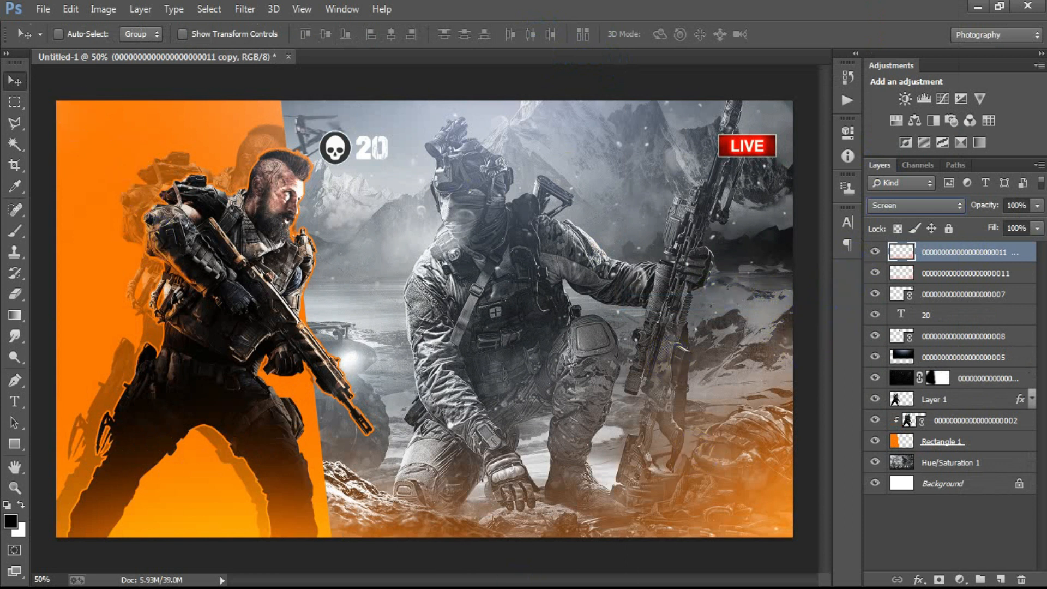
# Add the title THUMBNAIL in white 33 pt Dark College above the glow layers and move it over the kneeling soldier
pyautogui.click(1000, 579)
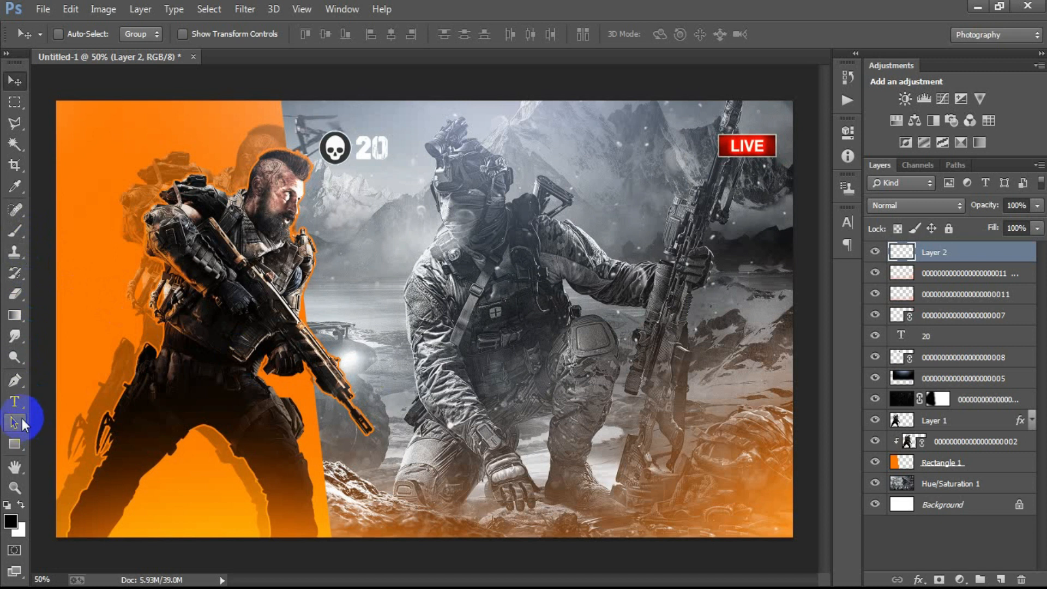
pyautogui.moveTo(19, 401); pyautogui.dragTo(56, 401)
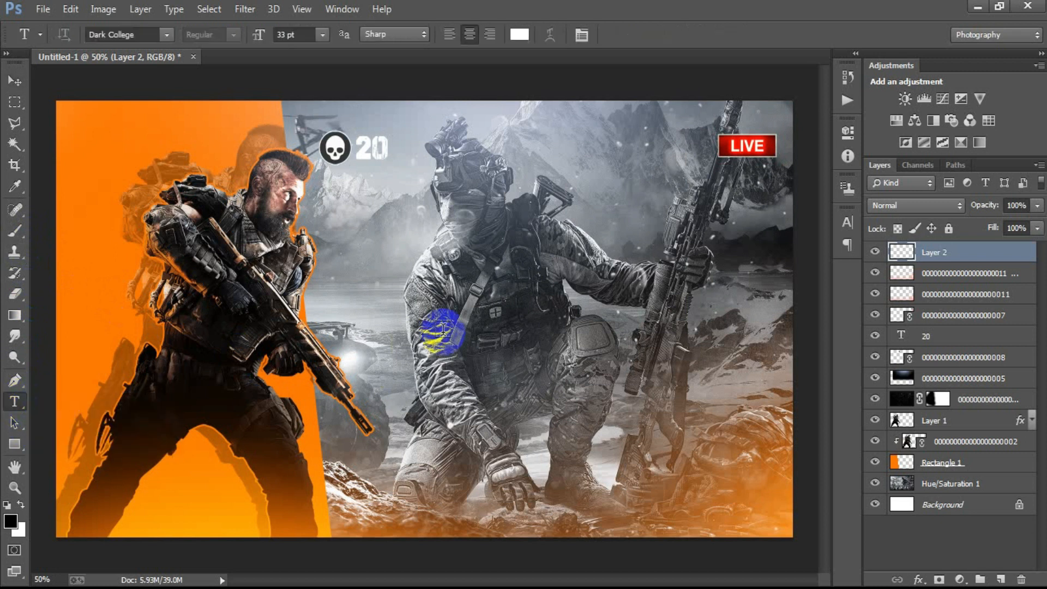
pyautogui.click(465, 303)
pyautogui.write('THUMBNAIL')
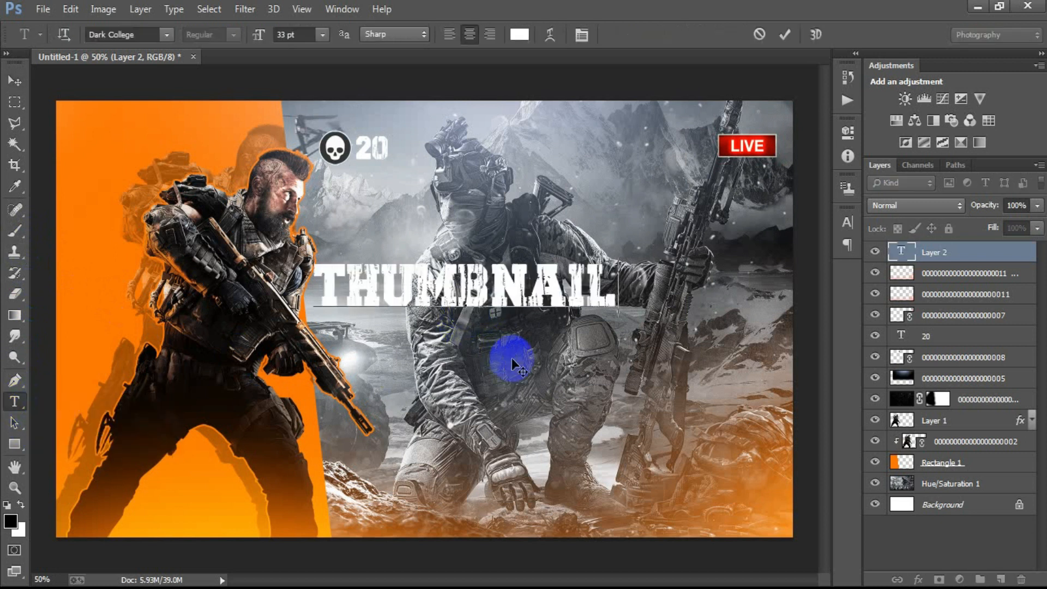
pyautogui.click(16, 82)
pyautogui.moveTo(435, 289); pyautogui.dragTo(556, 294)
# Scale the THUMBNAIL title to about 116% width and 133% height around its centre
pyautogui.hotkey('ctrl', 't')
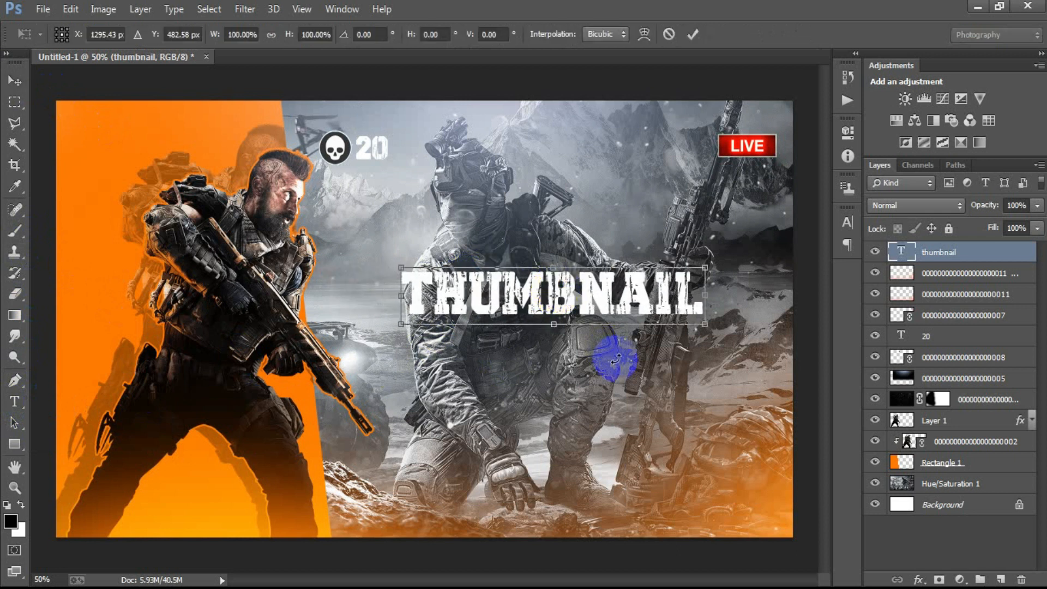
pyautogui.moveTo(554, 325); pyautogui.dragTo(551, 327)
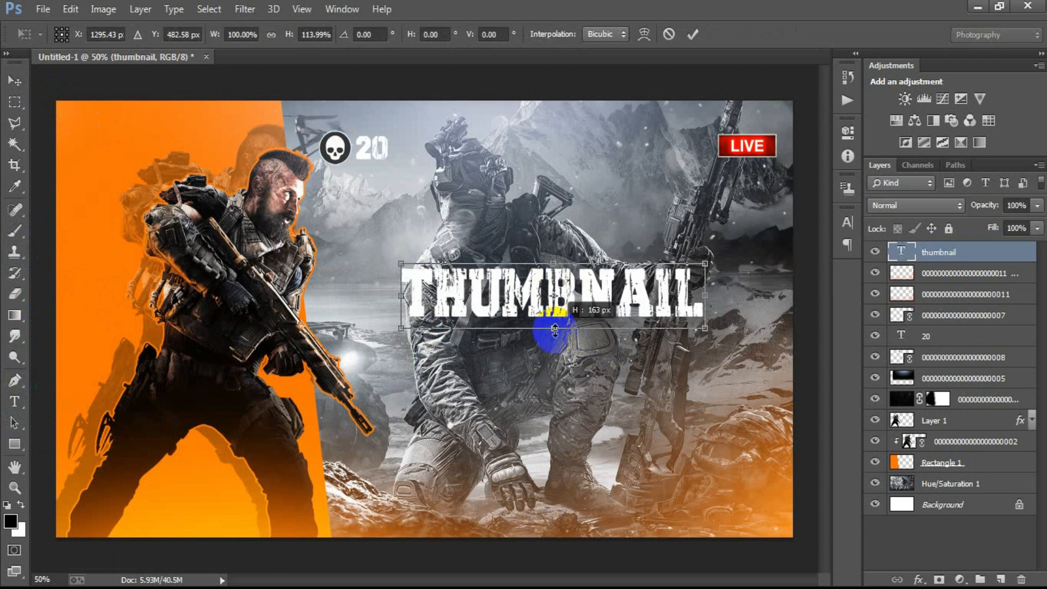
pyautogui.moveTo(705, 324); pyautogui.dragTo(730, 333)
pyautogui.moveTo(730, 259); pyautogui.dragTo(725, 264)
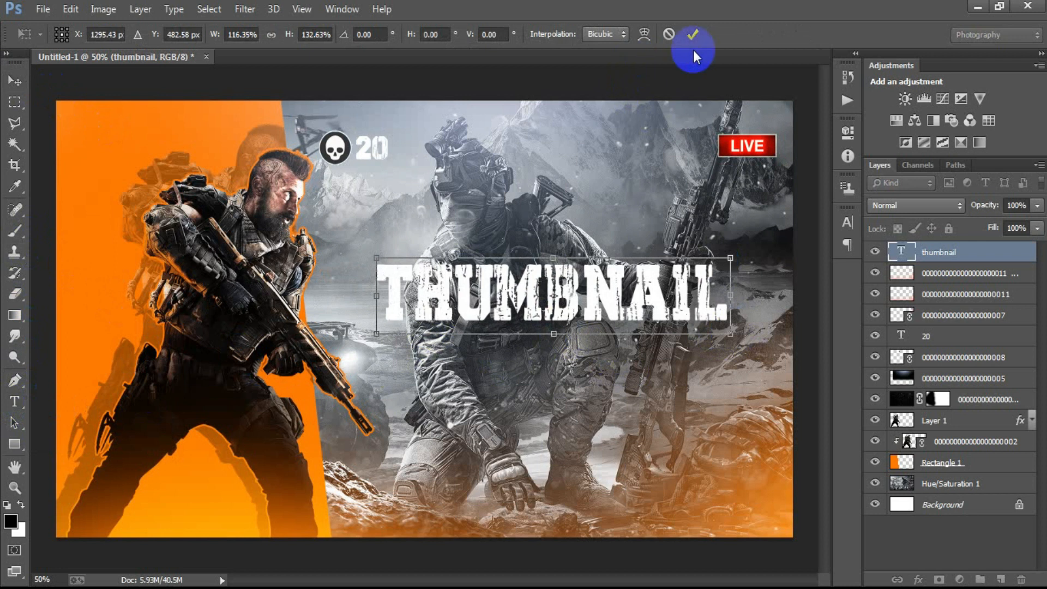
pyautogui.click(693, 34)
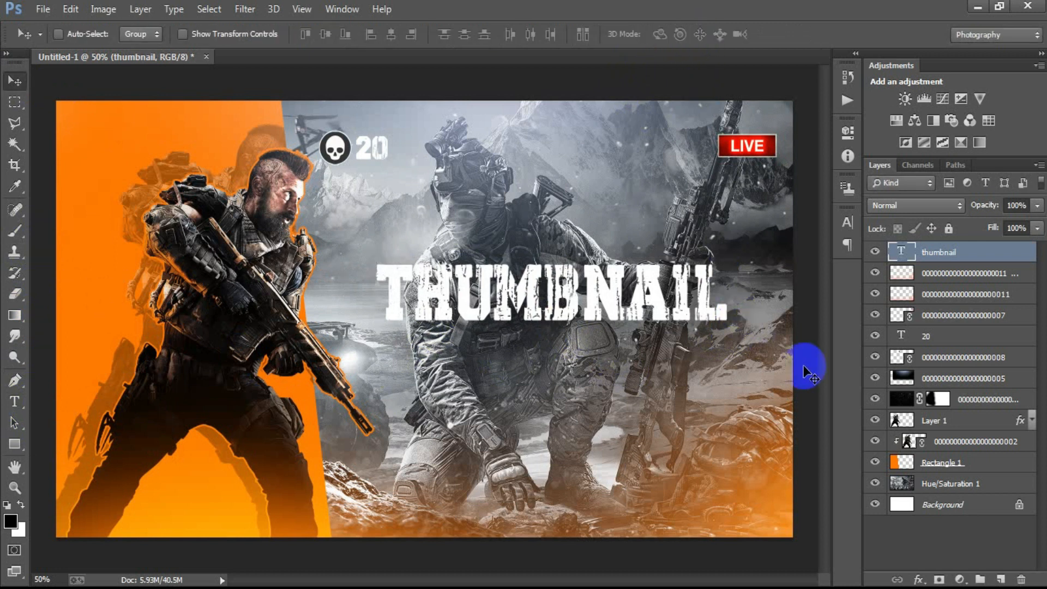
# Duplicate the THUMBNAIL text layer, hide the copy and select the original text layer
pyautogui.hotkey('ctrl', 'j')
pyautogui.click(876, 252)
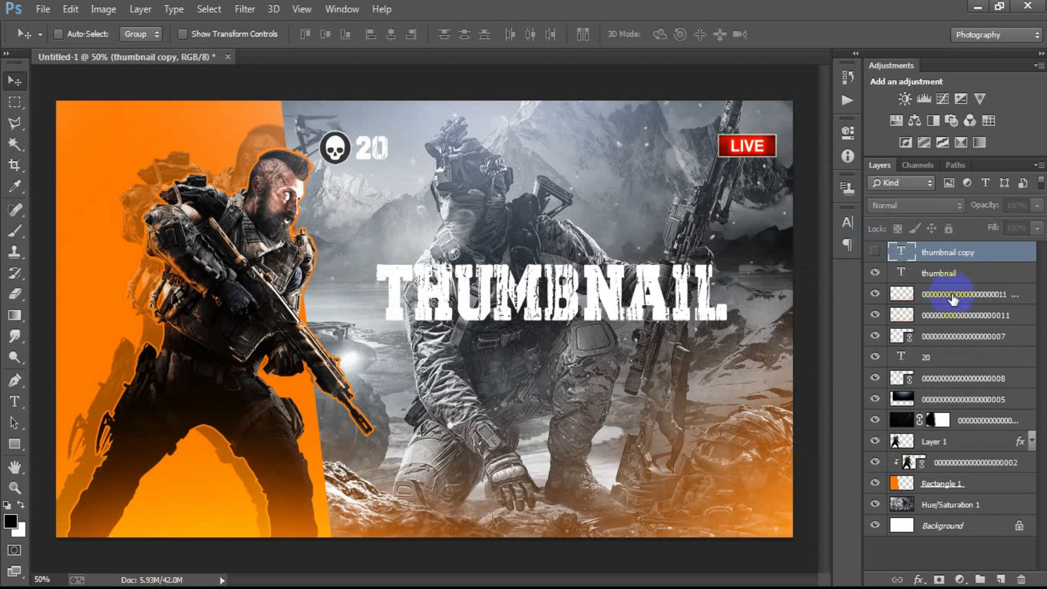
pyautogui.click(948, 274)
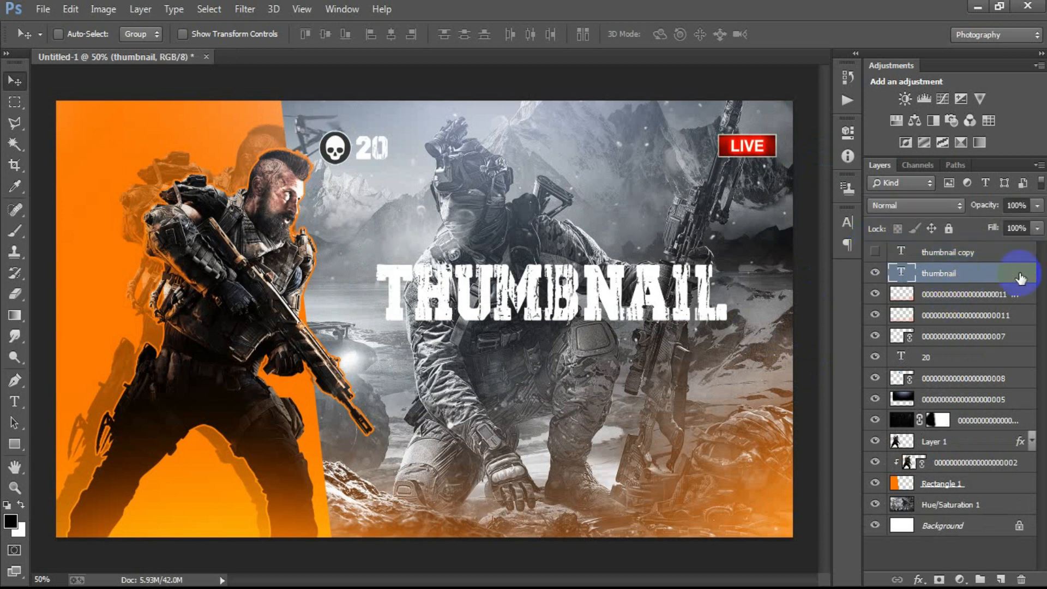
# Give the original THUMBNAIL layer a 6 px outside stroke in near-black 000101
pyautogui.doubleClick(1019, 278)
pyautogui.click(503, 224)
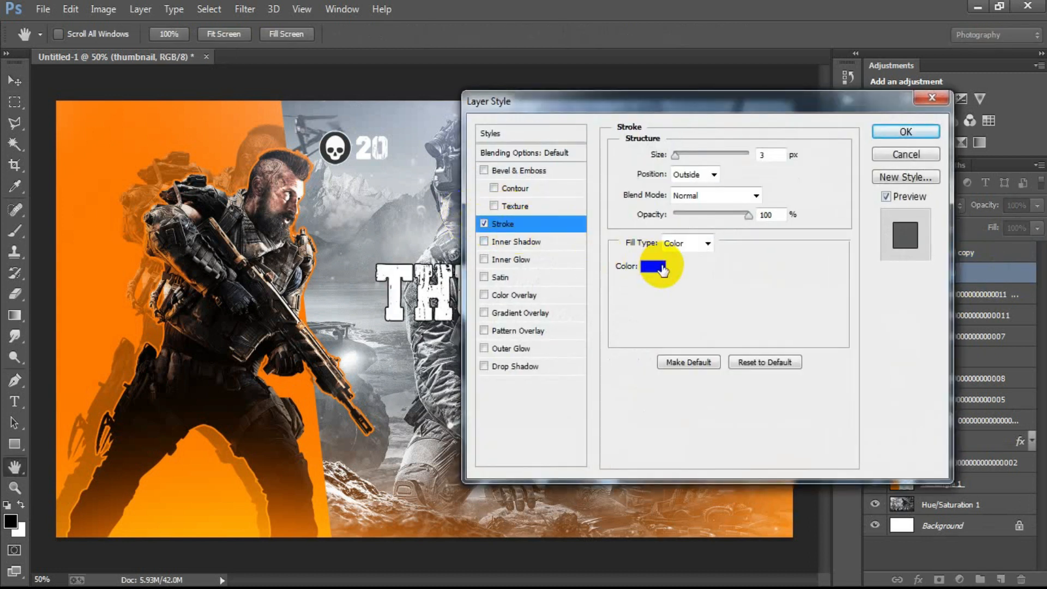
pyautogui.click(654, 268)
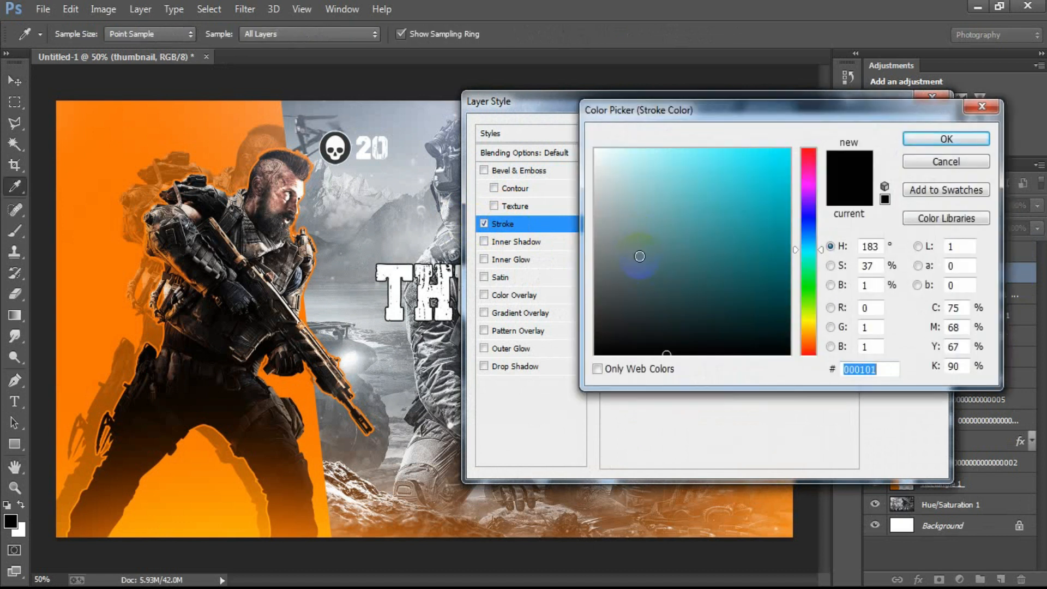
pyautogui.click(909, 140)
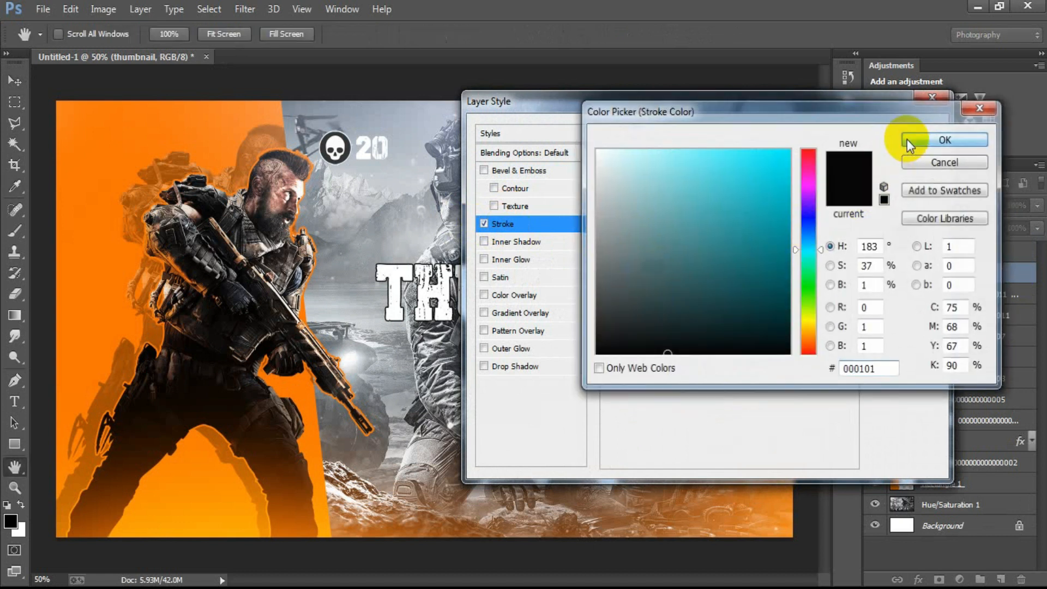
pyautogui.write('6')
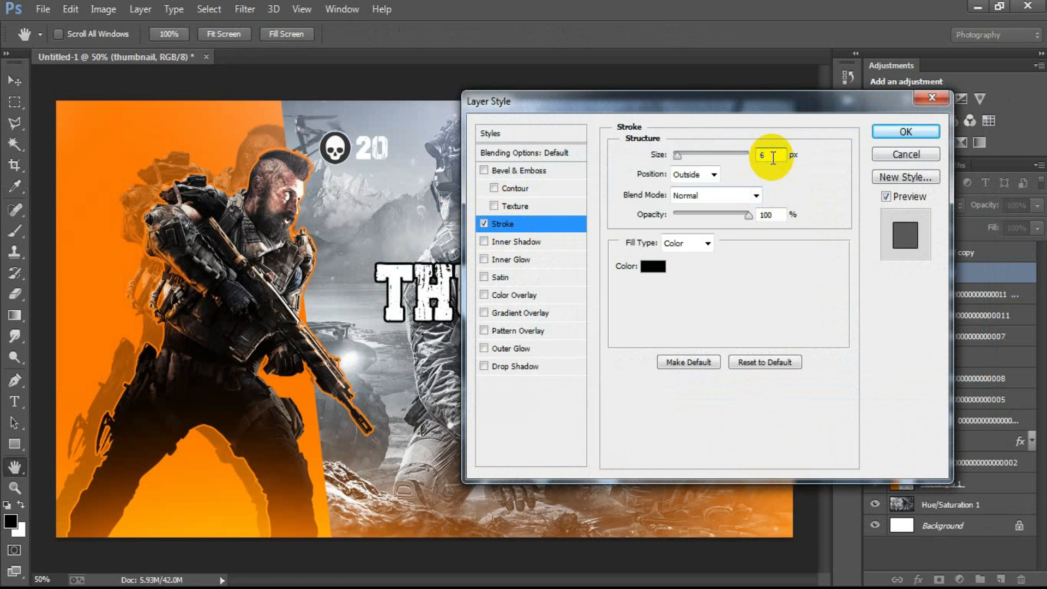
pyautogui.click(905, 132)
# Lower the original THUMBNAIL layer's fill to 2% and show the hidden white copy again
pyautogui.click(1037, 228)
pyautogui.moveTo(960, 250); pyautogui.dragTo(960, 250)
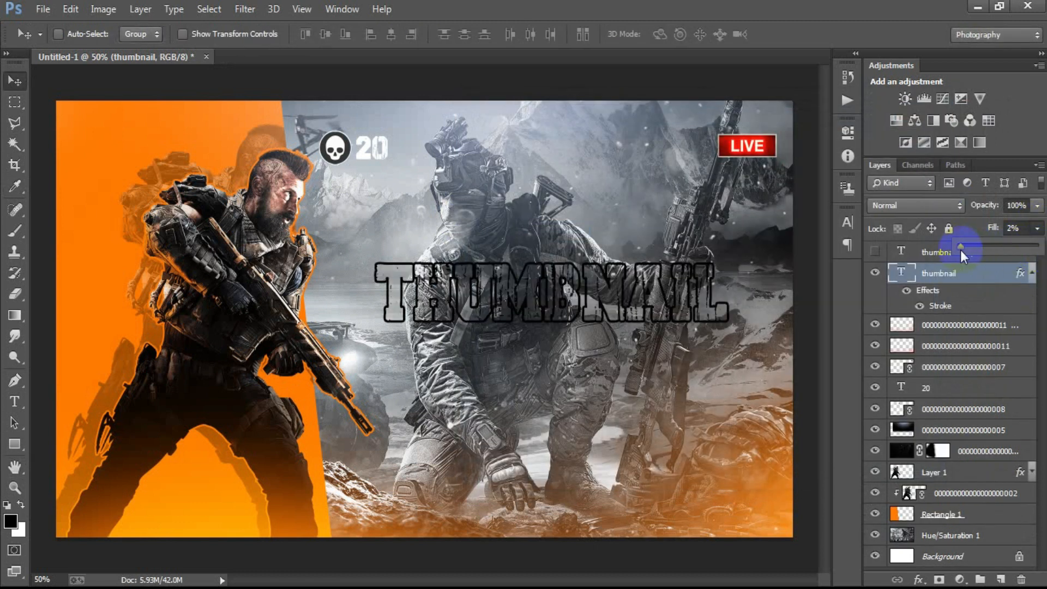
pyautogui.click(932, 252)
pyautogui.click(874, 252)
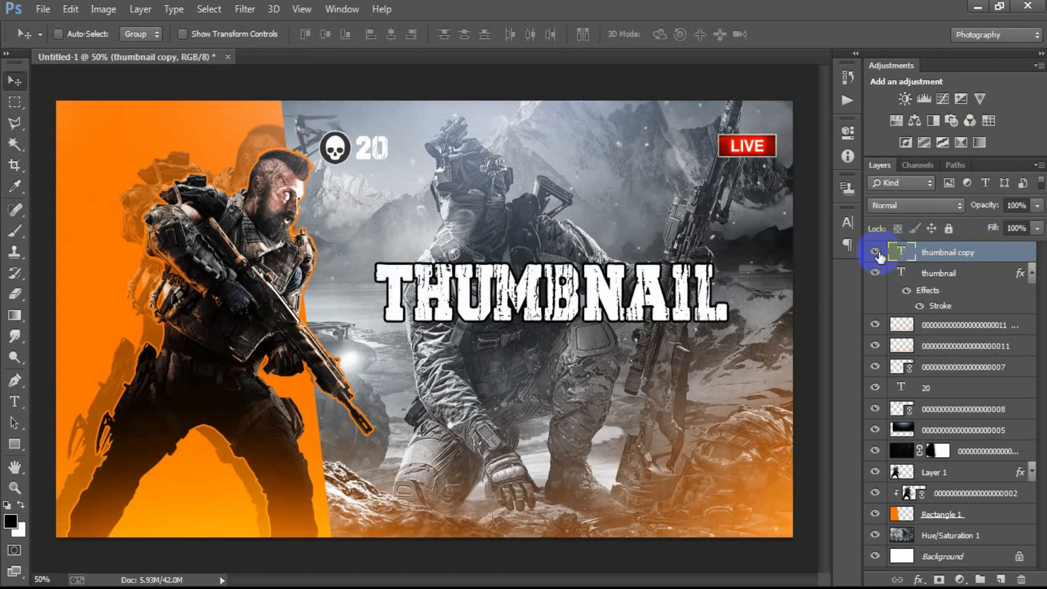
# Enlarge the outline-only THUMBNAIL text behind the white title to about 117% width and 166% height
pyautogui.click(954, 276)
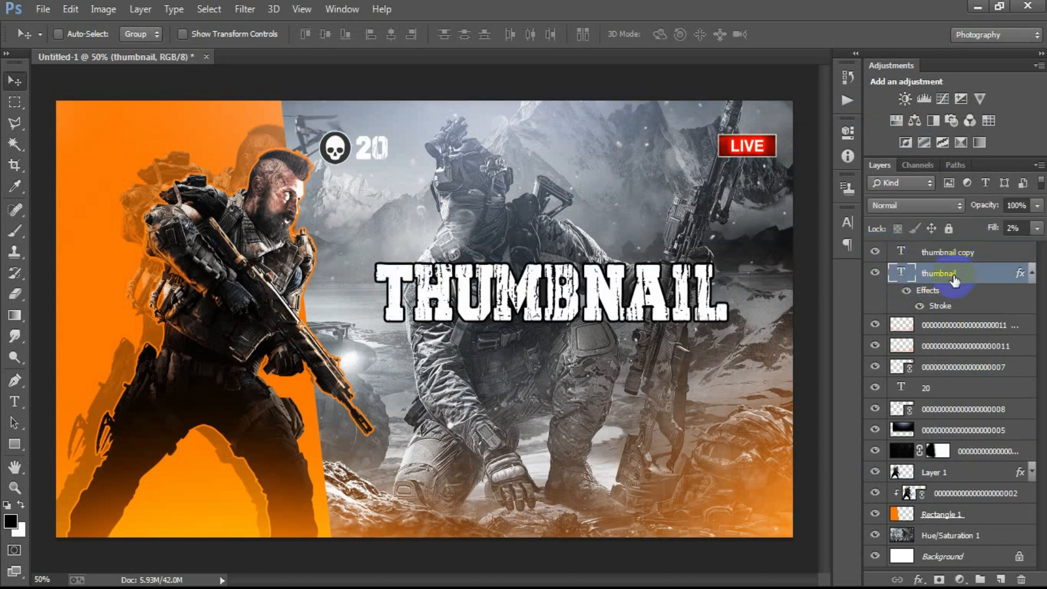
pyautogui.hotkey('ctrl', 't')
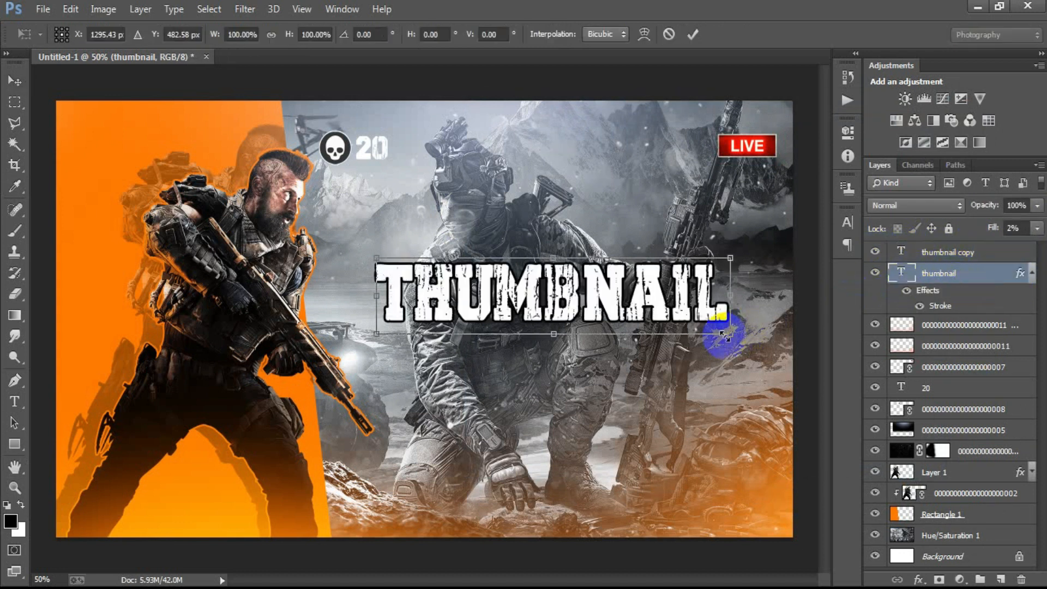
pyautogui.moveTo(729, 333); pyautogui.dragTo(745, 336)
pyautogui.moveTo(554, 336); pyautogui.dragTo(557, 344)
pyautogui.moveTo(745, 294); pyautogui.dragTo(754, 295)
pyautogui.moveTo(557, 349)
pyautogui.mouseDown()
pyautogui.moveTo(570, 357)
pyautogui.moveTo(561, 357)
pyautogui.mouseUp()
pyautogui.moveTo(752, 357); pyautogui.dragTo(759, 359)
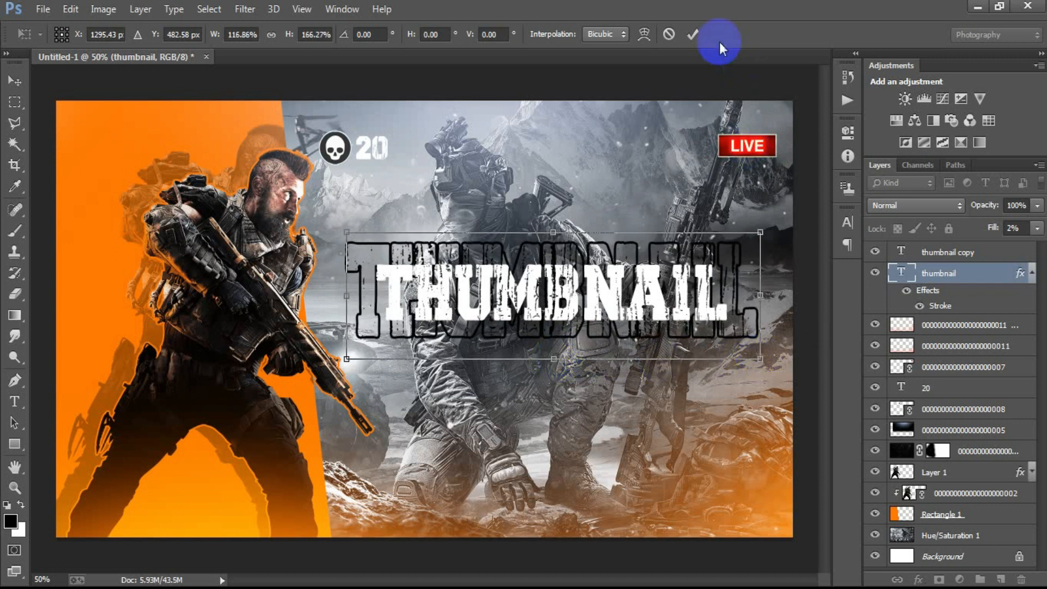
pyautogui.click(692, 34)
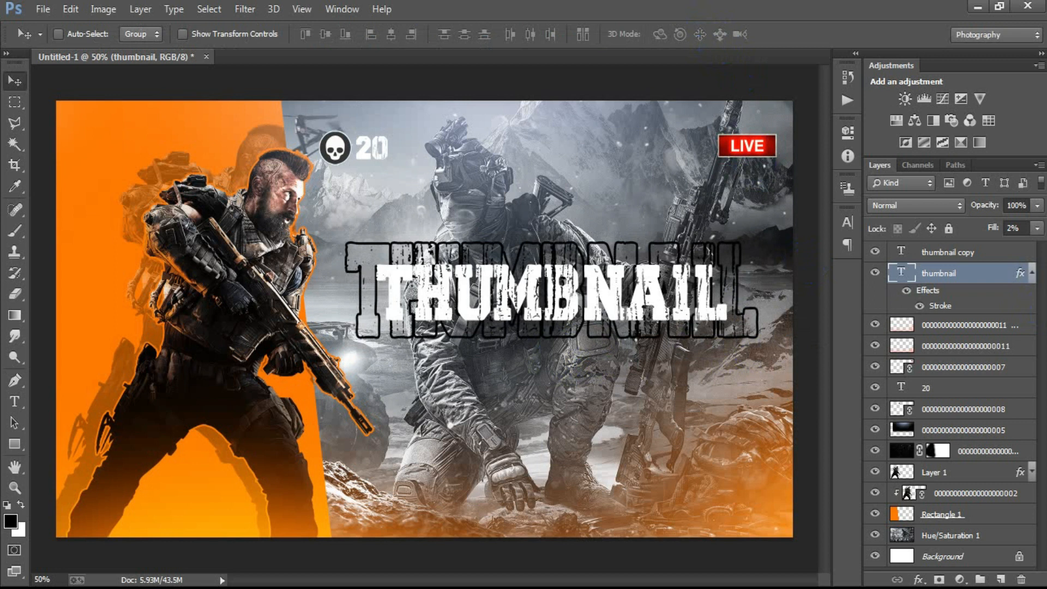
# Select both THUMBNAIL text layers and nudge them together slightly down and to the right
pyautogui.click(1030, 274)
pyautogui.keyDown('shift'); pyautogui.click(989, 256); pyautogui.keyUp('shift')
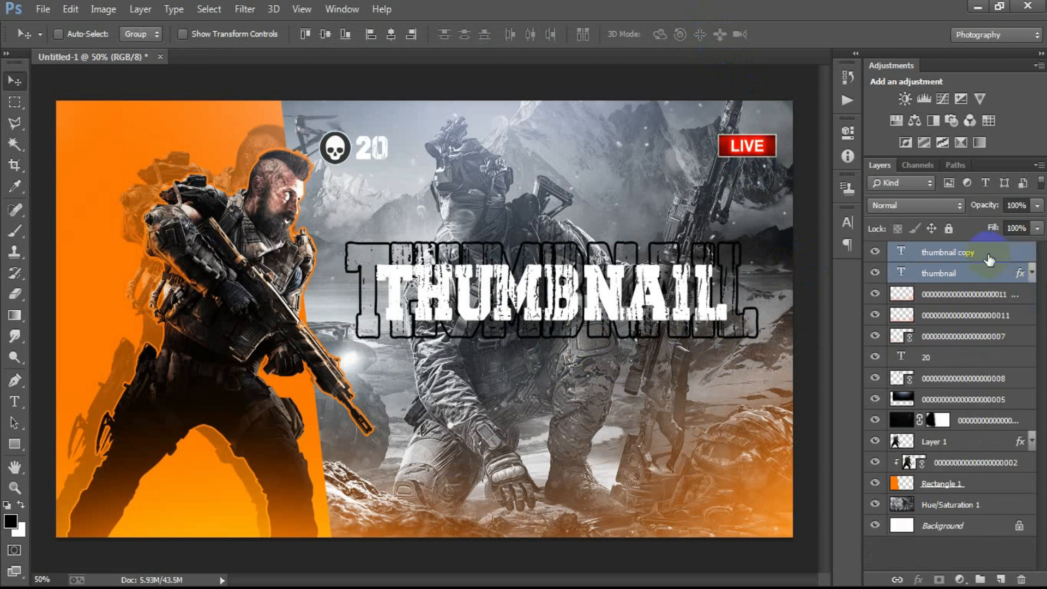
pyautogui.press('Down')
pyautogui.press('Down')
pyautogui.press('Down')
pyautogui.press('Down')
pyautogui.press('Down')
pyautogui.press('Down')
pyautogui.press('Down')
pyautogui.press('Down')
pyautogui.press('Down')
pyautogui.press('Down')
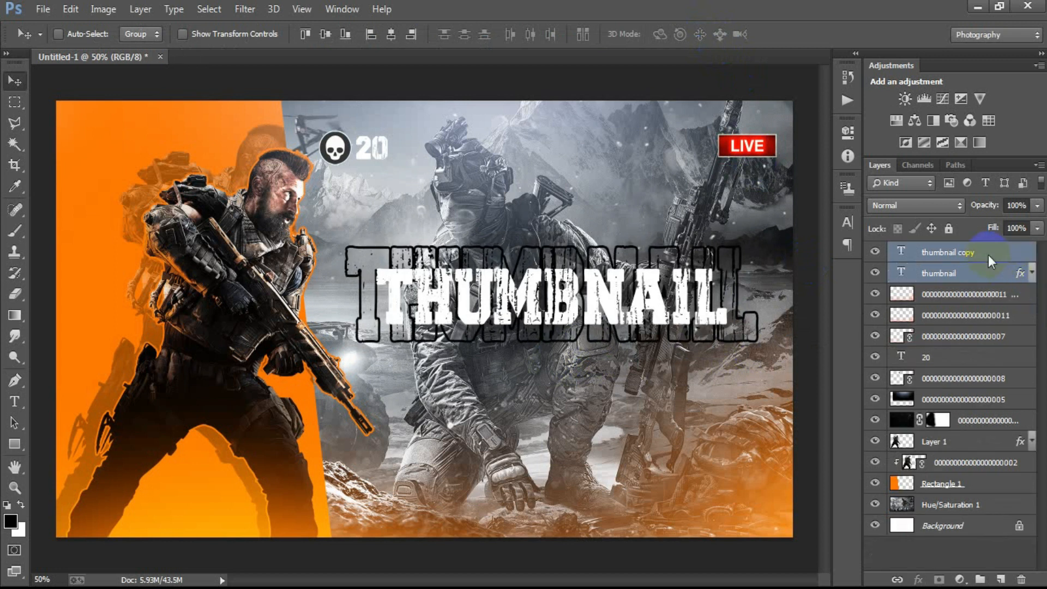
pyautogui.press('Down')
pyautogui.press('Down')
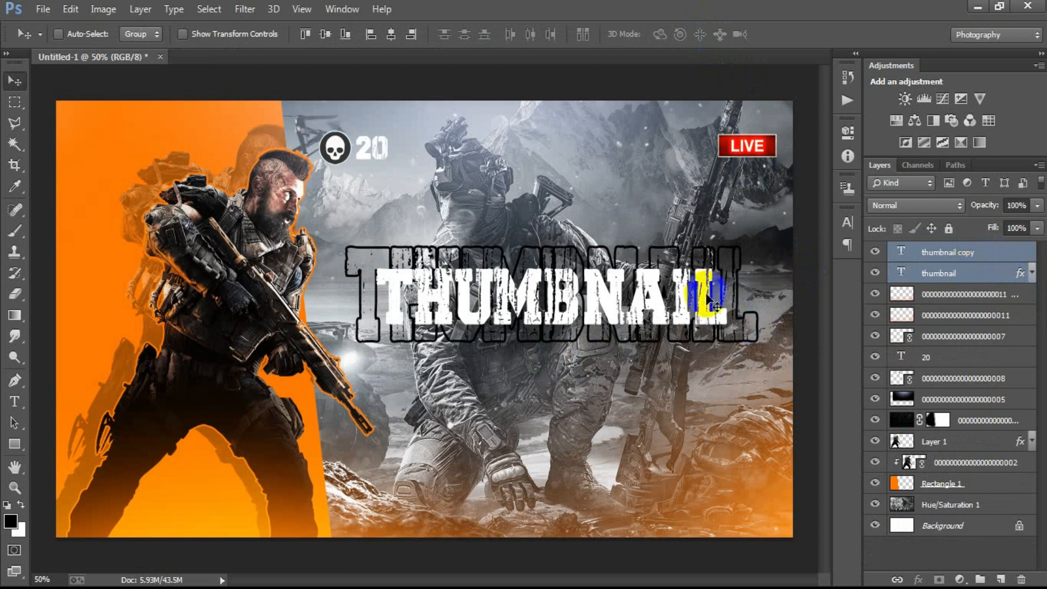
pyautogui.press('Right')
pyautogui.press('Right')
pyautogui.press('Right')
pyautogui.press('Right')
pyautogui.press('Right')
pyautogui.press('Right')
pyautogui.press('Right')
pyautogui.press('Right')
pyautogui.press('Right')
pyautogui.press('Right')
pyautogui.press('Right')
pyautogui.press('Right')
pyautogui.press('Down')
pyautogui.press('Down')
pyautogui.press('Down')
pyautogui.press('Down')
pyautogui.press('Down')
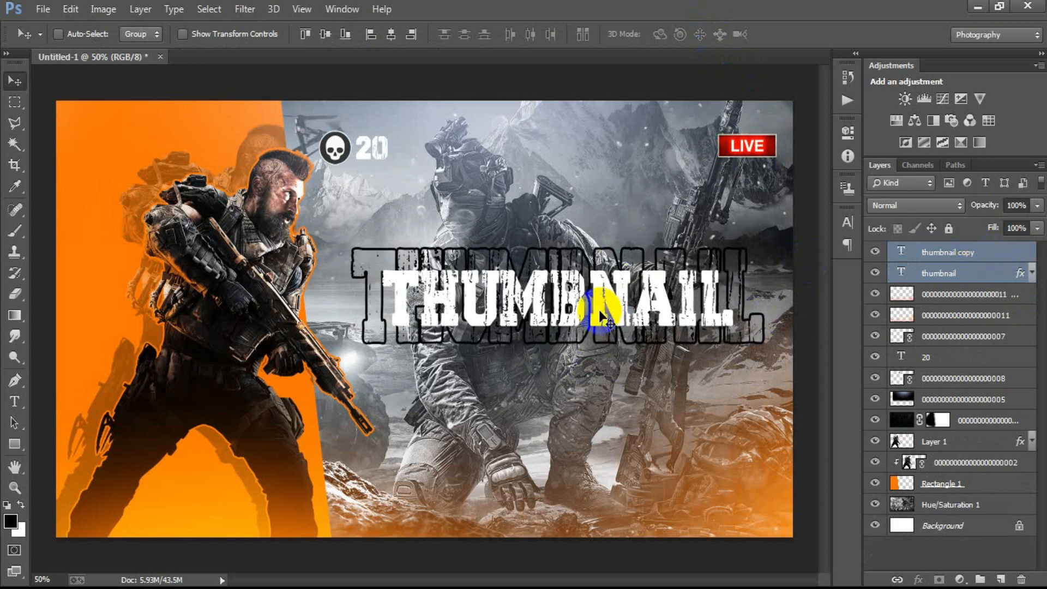
pyautogui.press('Down')
pyautogui.press('Down')
pyautogui.press('Down')
pyautogui.press('Down')
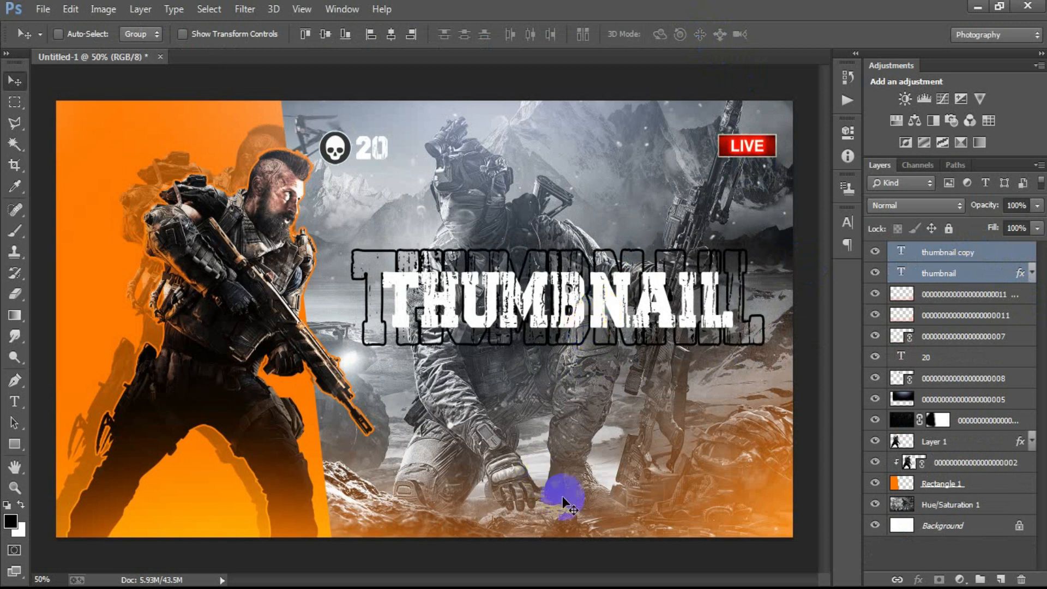
# Place the light streaks image ending in 010 as a linked file above the title copy, at 100% across the canvas
pyautogui.hotkey('alt', '.')
pyautogui.click(406, 330)
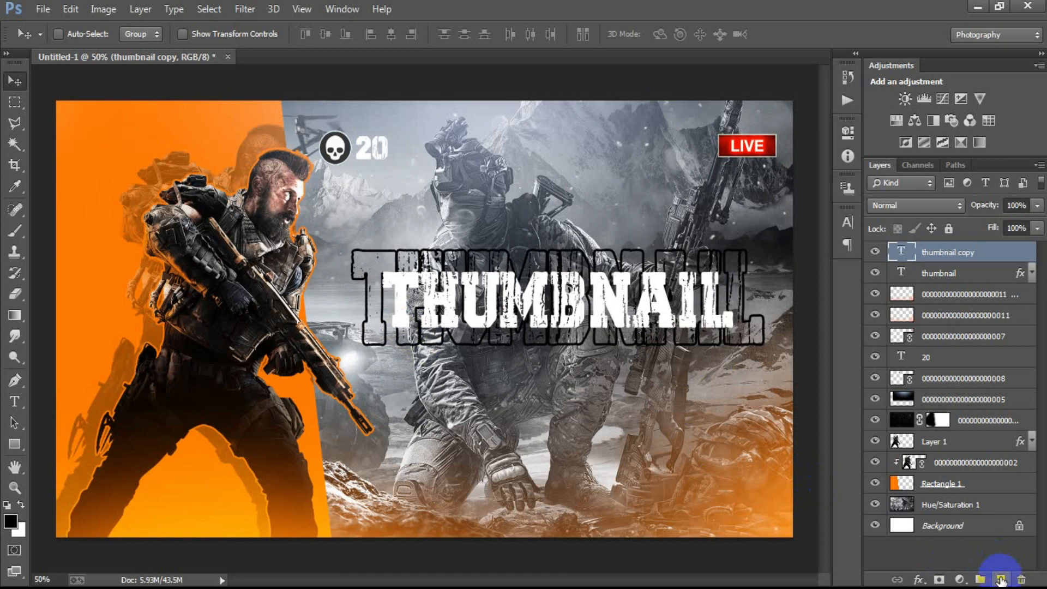
pyautogui.click(52, 9)
pyautogui.click(110, 254)
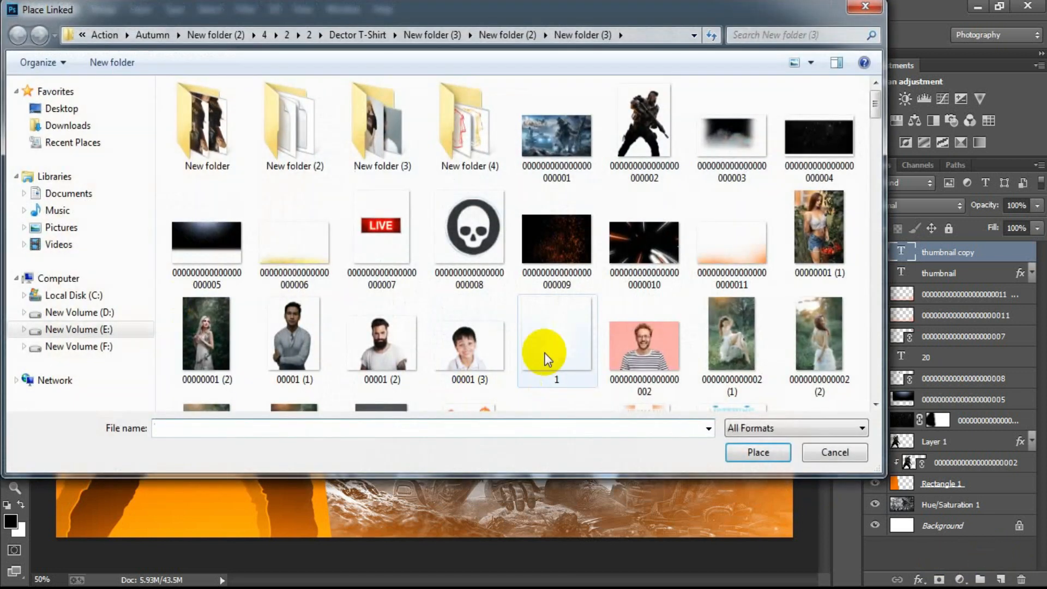
pyautogui.click(639, 271)
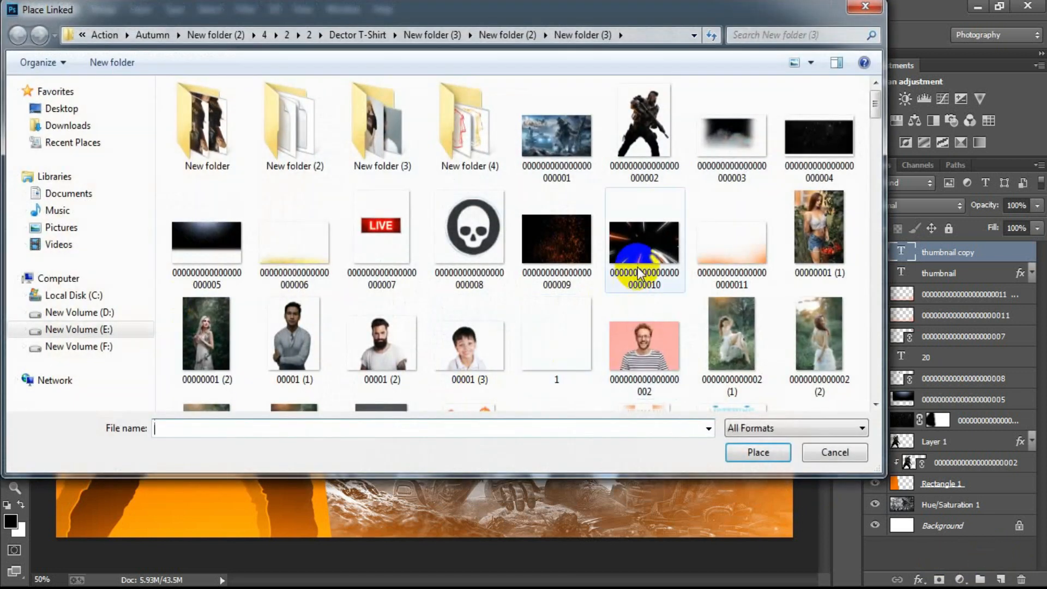
pyautogui.click(749, 454)
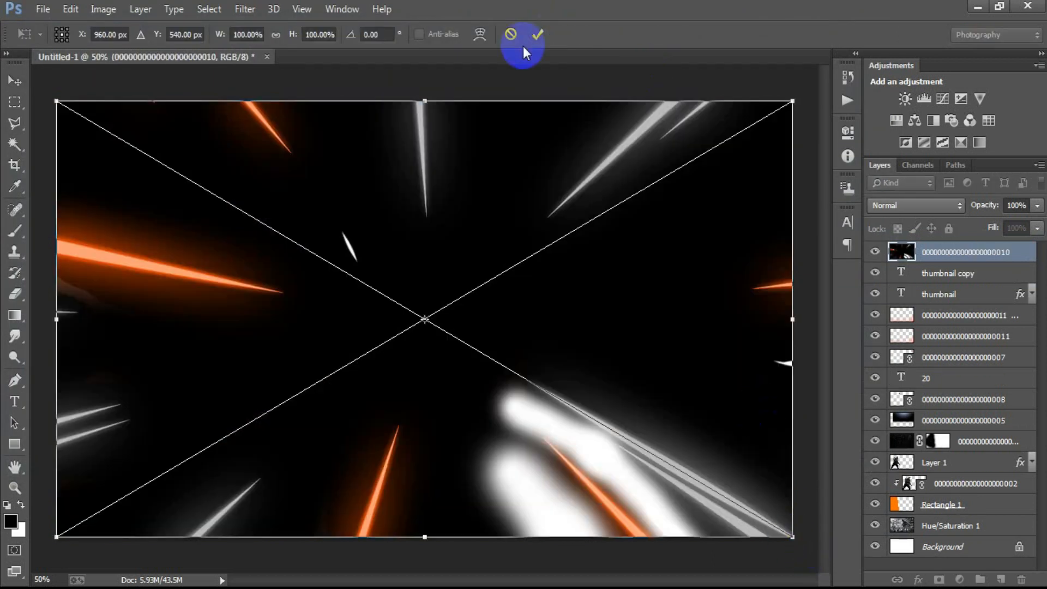
pyautogui.click(537, 35)
# Rasterize the light streaks layer and set its blend mode to Screen
pyautogui.rightClick(989, 255)
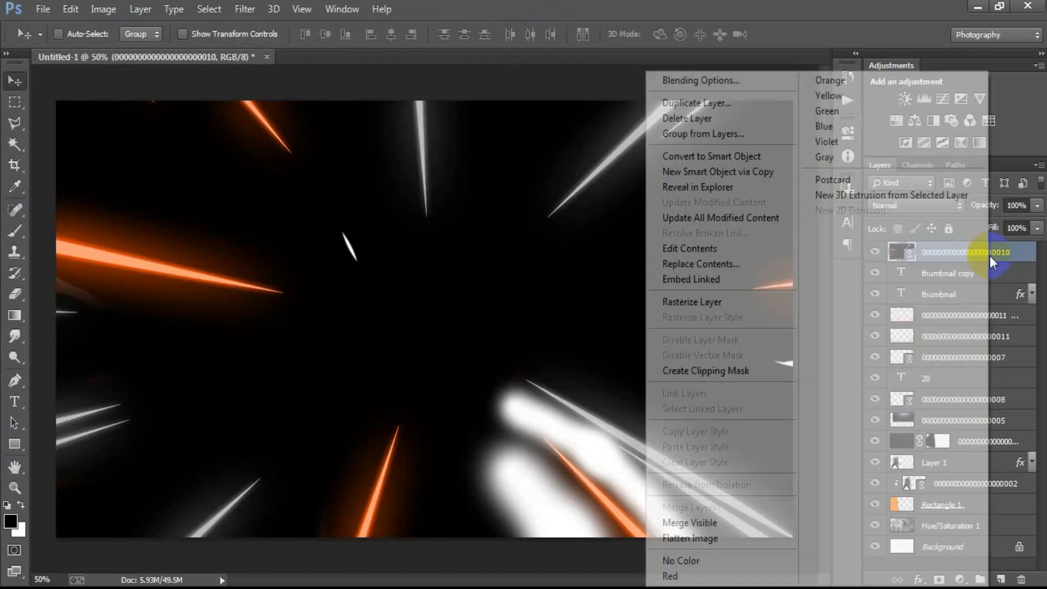
pyautogui.click(692, 301)
pyautogui.click(875, 252)
pyautogui.click(875, 252)
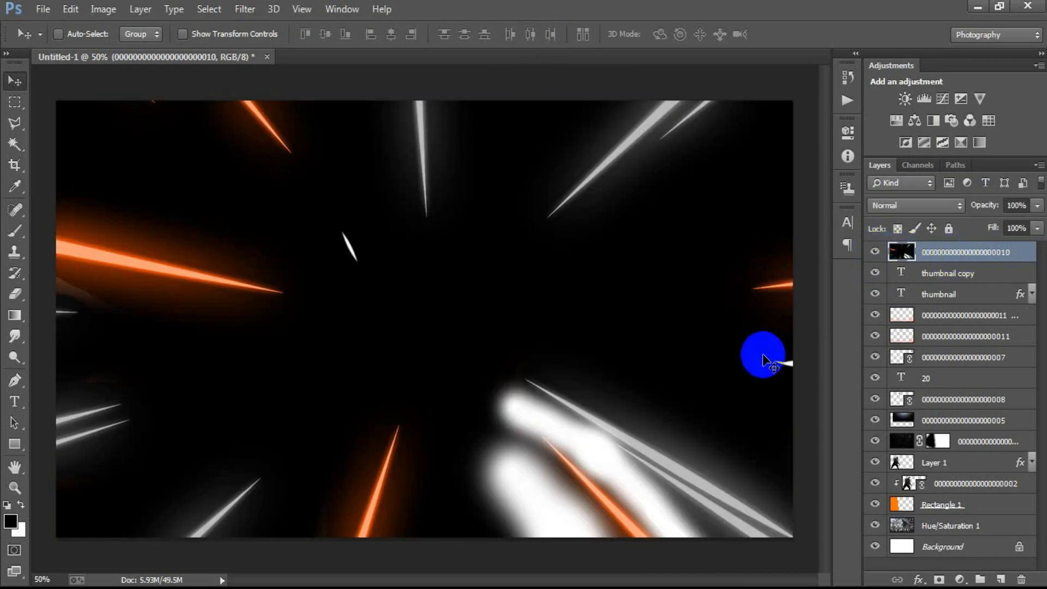
pyautogui.click(879, 207)
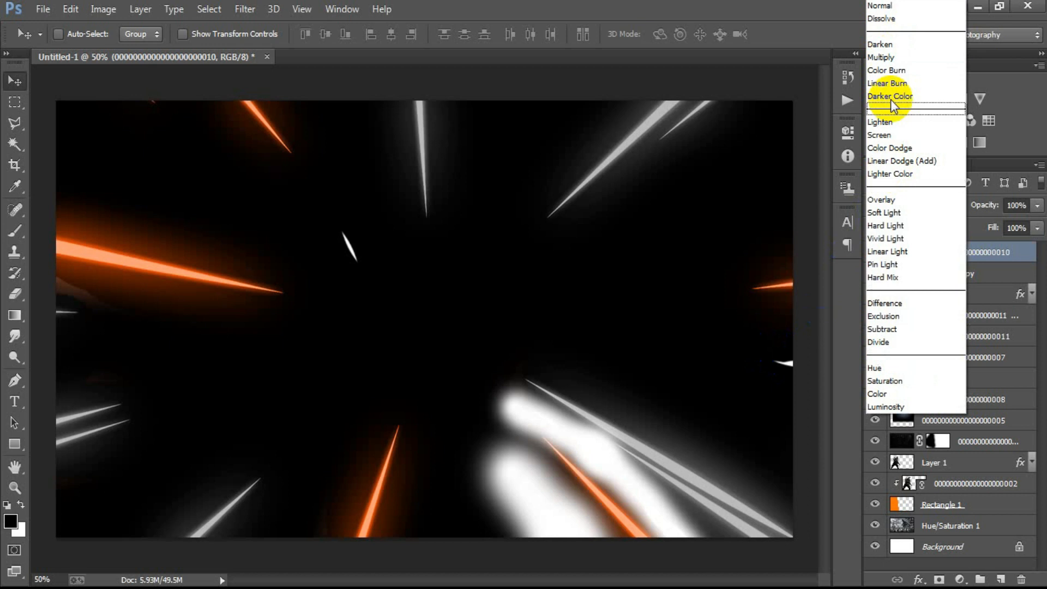
pyautogui.click(899, 143)
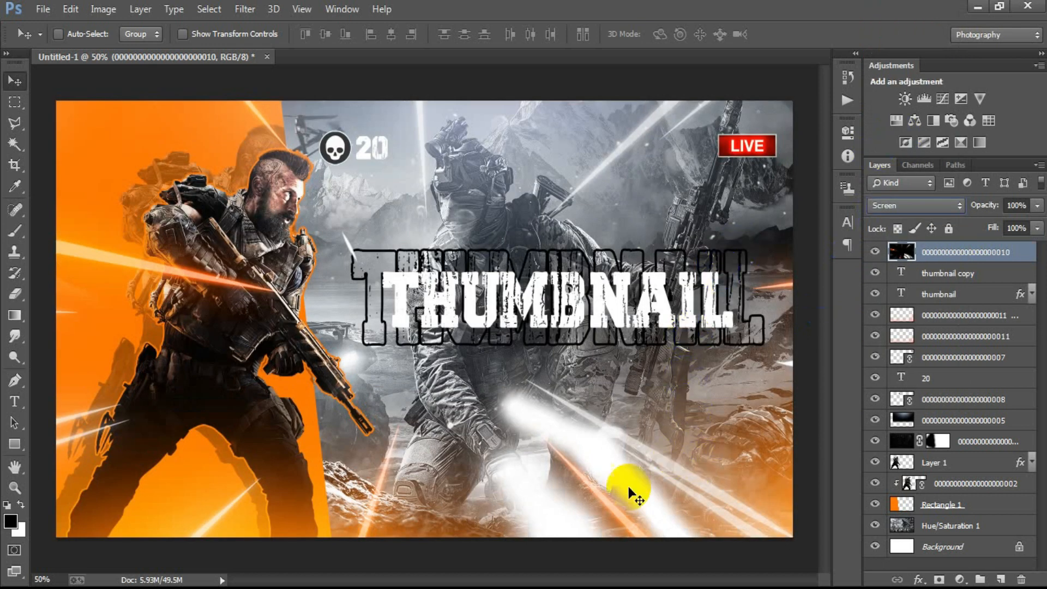
# Add a layer mask to the light streaks layer, try a 400 px black brush stroke on it, and undo the stroke
pyautogui.click(958, 578)
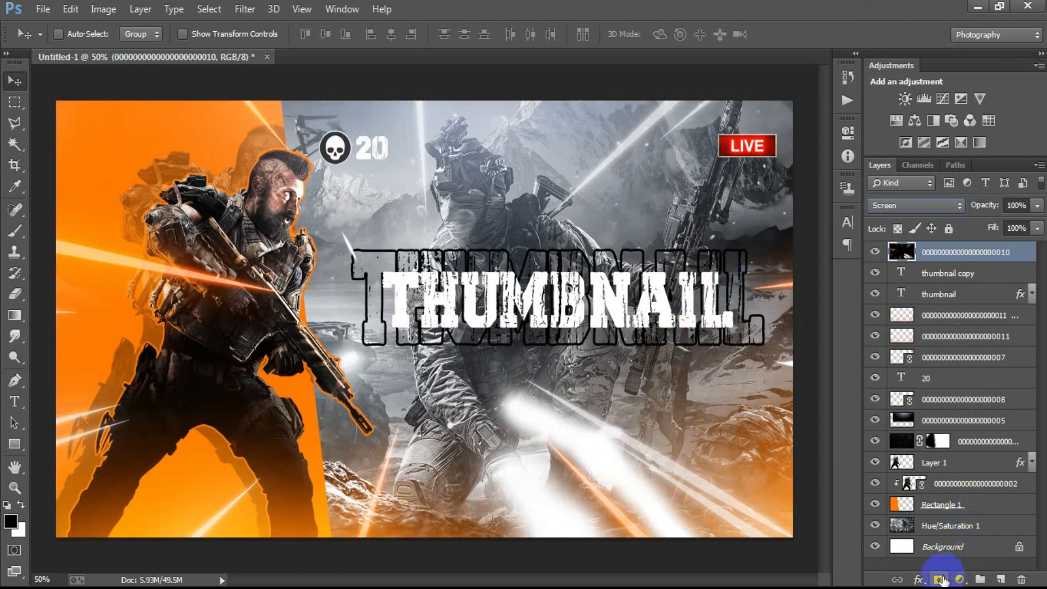
pyautogui.click(940, 579)
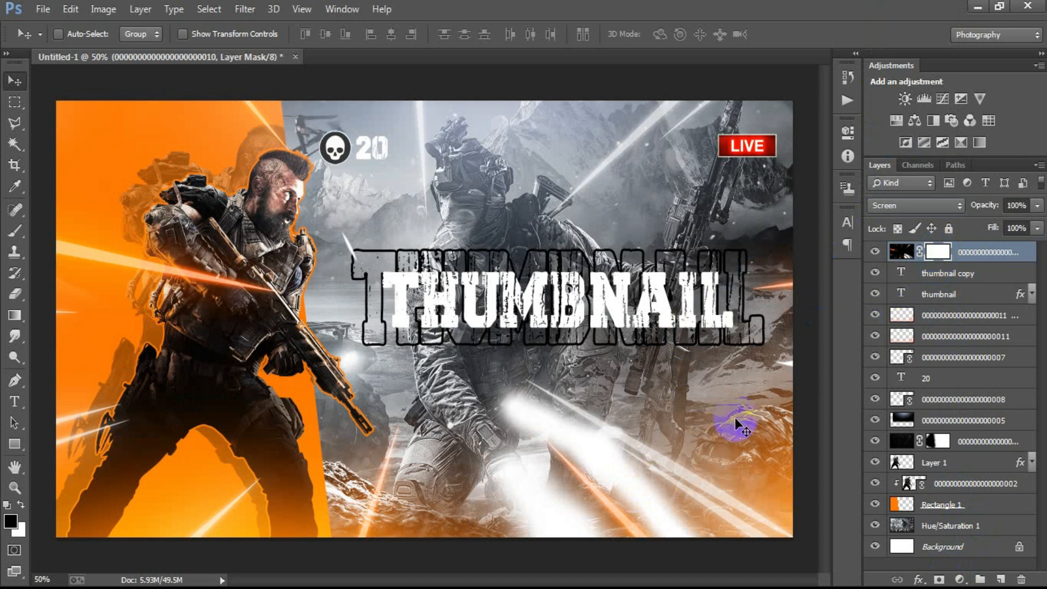
pyautogui.click(14, 231)
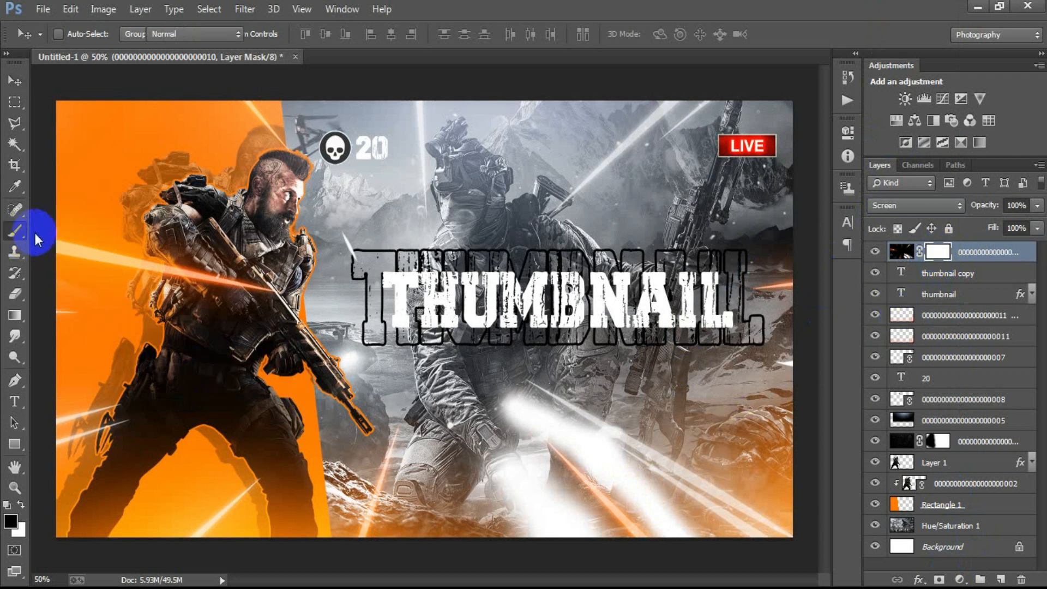
pyautogui.click(69, 233)
pyautogui.moveTo(669, 516); pyautogui.dragTo(600, 469)
pyautogui.hotkey('ctrl', 'z')
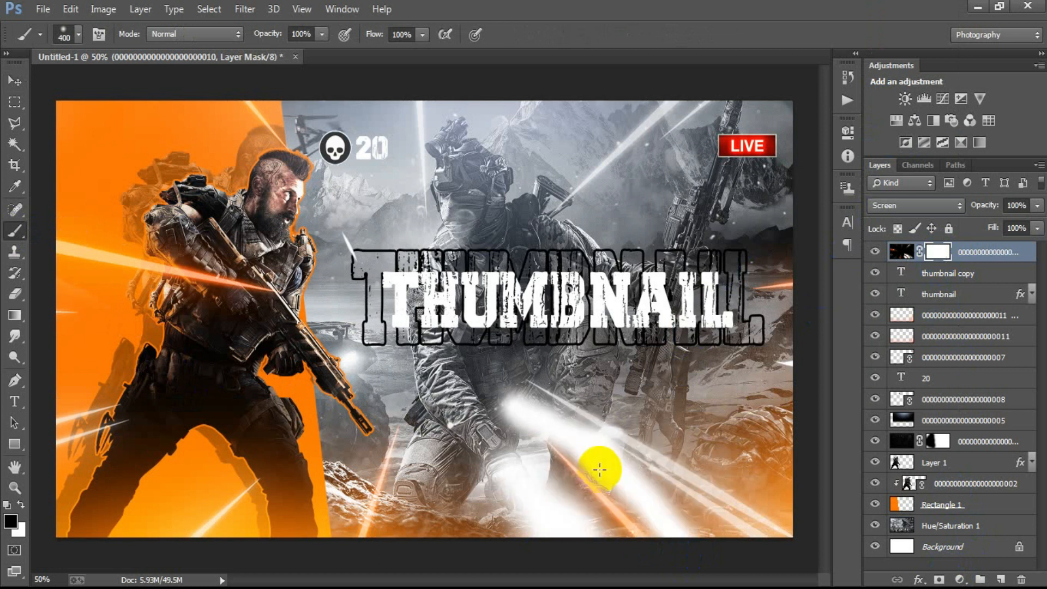
# Mask out the two thick white beams over the kneeling soldier with a soft black brush, first 40 px and then 70 px
pyautogui.rightClick(529, 314)
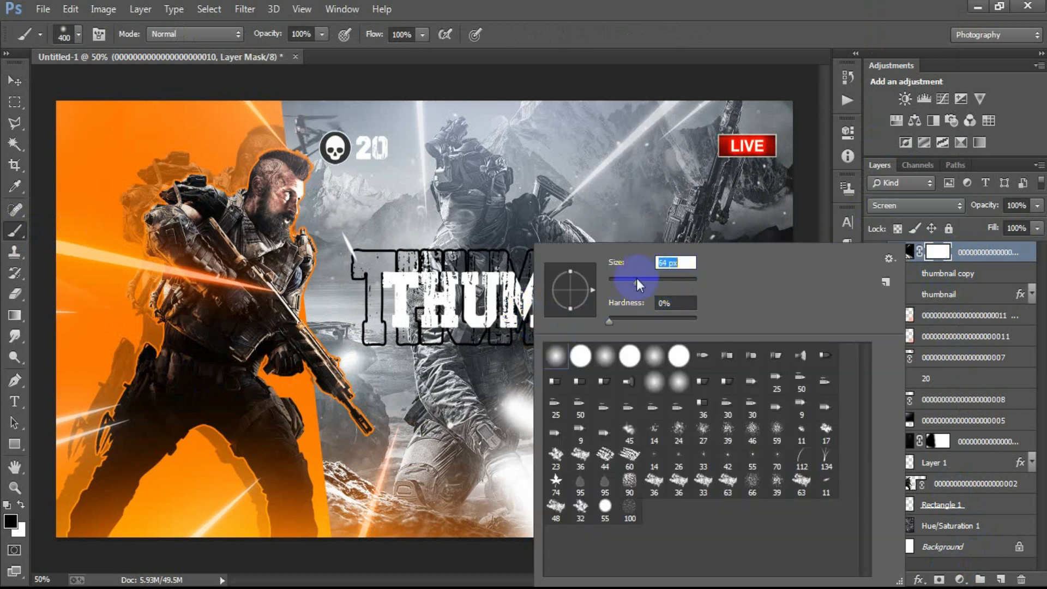
pyautogui.click(609, 210)
pyautogui.moveTo(577, 551)
pyautogui.mouseDown()
pyautogui.moveTo(487, 453)
pyautogui.moveTo(548, 532)
pyautogui.moveTo(476, 465)
pyautogui.moveTo(495, 502)
pyautogui.moveTo(561, 505)
pyautogui.moveTo(508, 471)
pyautogui.moveTo(477, 497)
pyautogui.moveTo(530, 512)
pyautogui.moveTo(526, 495)
pyautogui.moveTo(476, 468)
pyautogui.moveTo(514, 469)
pyautogui.moveTo(489, 454)
pyautogui.moveTo(533, 476)
pyautogui.moveTo(581, 533)
pyautogui.moveTo(543, 473)
pyautogui.moveTo(606, 523)
pyautogui.moveTo(561, 526)
pyautogui.moveTo(566, 535)
pyautogui.moveTo(590, 519)
pyautogui.moveTo(519, 448)
pyautogui.moveTo(525, 417)
pyautogui.mouseUp()
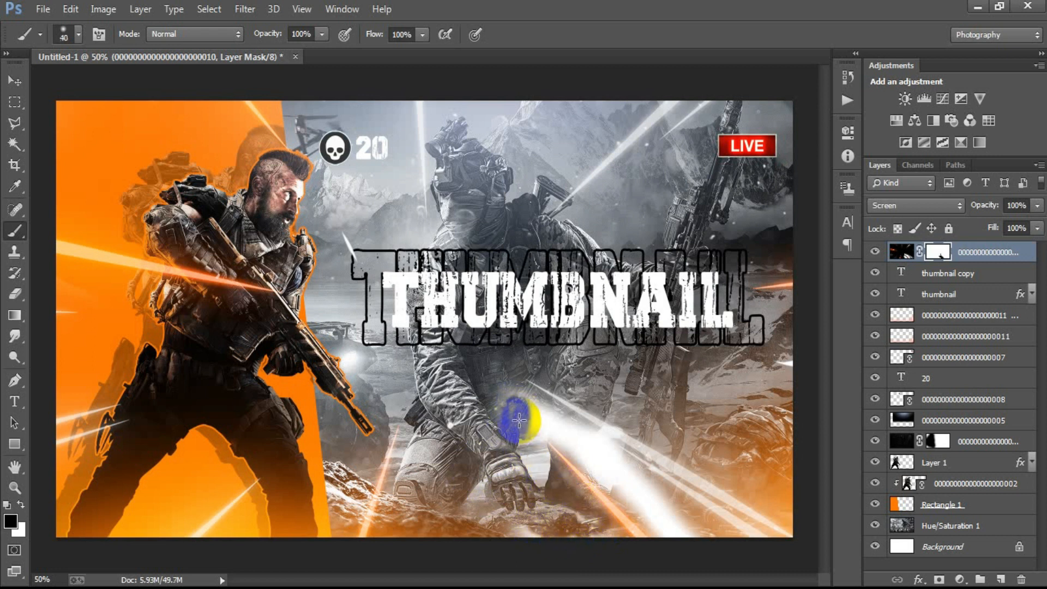
pyautogui.press(']')
pyautogui.press(']')
pyautogui.press(']')
pyautogui.moveTo(519, 418)
pyautogui.mouseDown()
pyautogui.moveTo(612, 450)
pyautogui.moveTo(661, 499)
pyautogui.moveTo(653, 507)
pyautogui.moveTo(533, 420)
pyautogui.moveTo(493, 427)
pyautogui.moveTo(497, 439)
pyautogui.moveTo(509, 425)
pyautogui.moveTo(533, 494)
pyautogui.moveTo(618, 487)
pyautogui.moveTo(648, 509)
pyautogui.moveTo(655, 502)
pyautogui.moveTo(567, 434)
pyautogui.moveTo(663, 528)
pyautogui.moveTo(598, 530)
pyautogui.moveTo(591, 502)
pyautogui.moveTo(551, 458)
pyautogui.moveTo(493, 423)
pyautogui.moveTo(616, 461)
pyautogui.mouseUp()
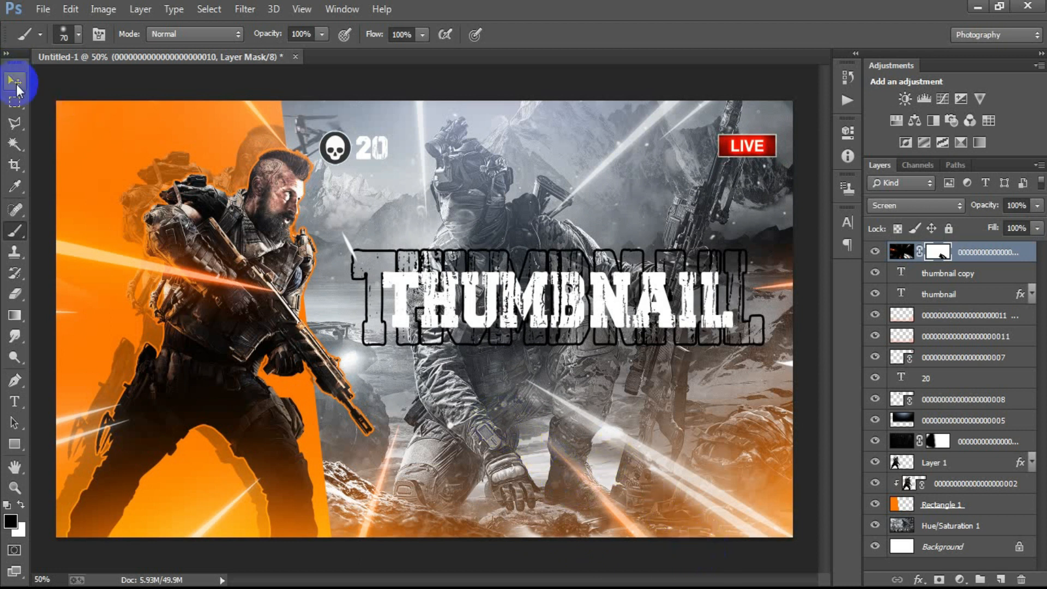
pyautogui.click(16, 83)
pyautogui.click(874, 254)
pyautogui.click(875, 254)
# Add a Hue/Saturation adjustment clipped to the light streaks layer and set its hue to 14
pyautogui.click(959, 579)
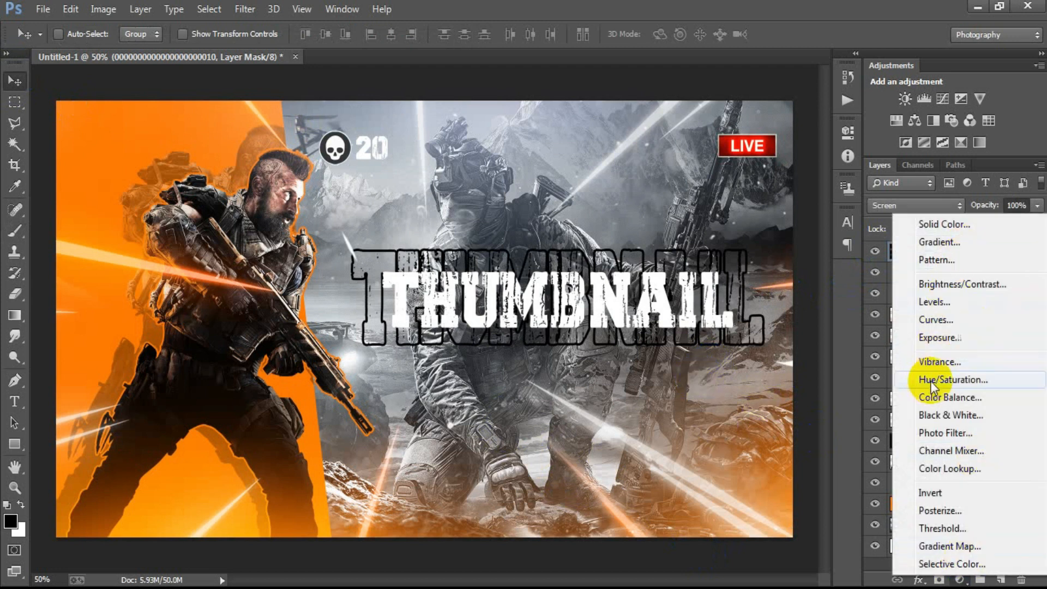
pyautogui.click(947, 380)
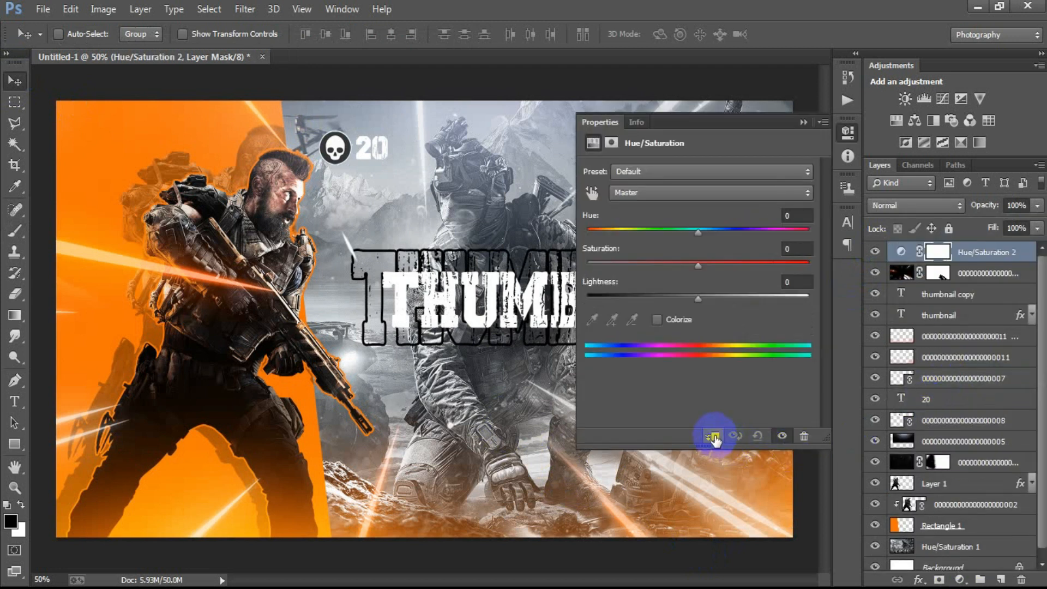
pyautogui.click(713, 436)
pyautogui.click(788, 215)
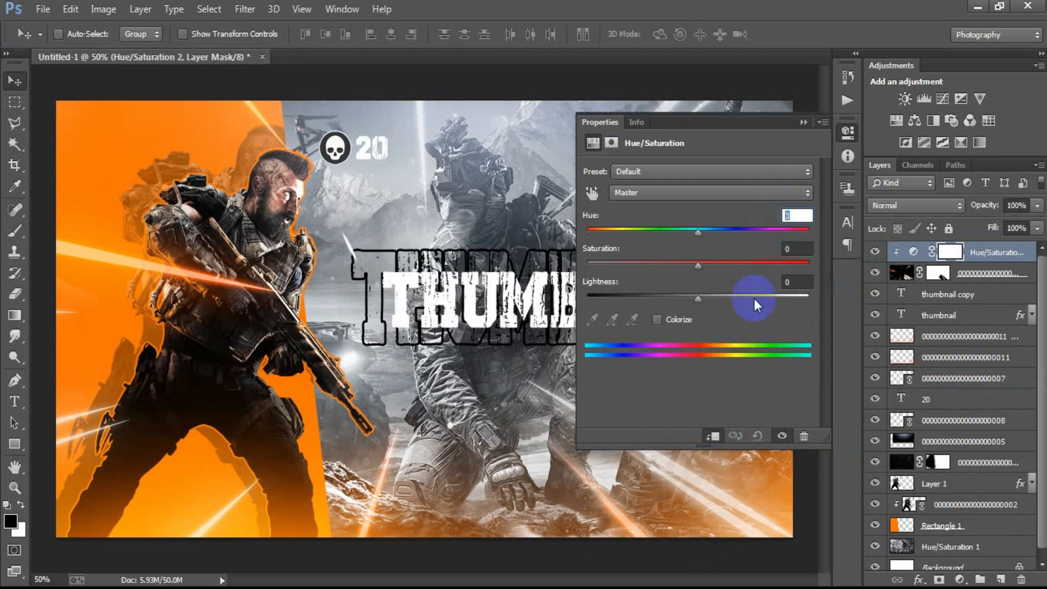
pyautogui.write('14')
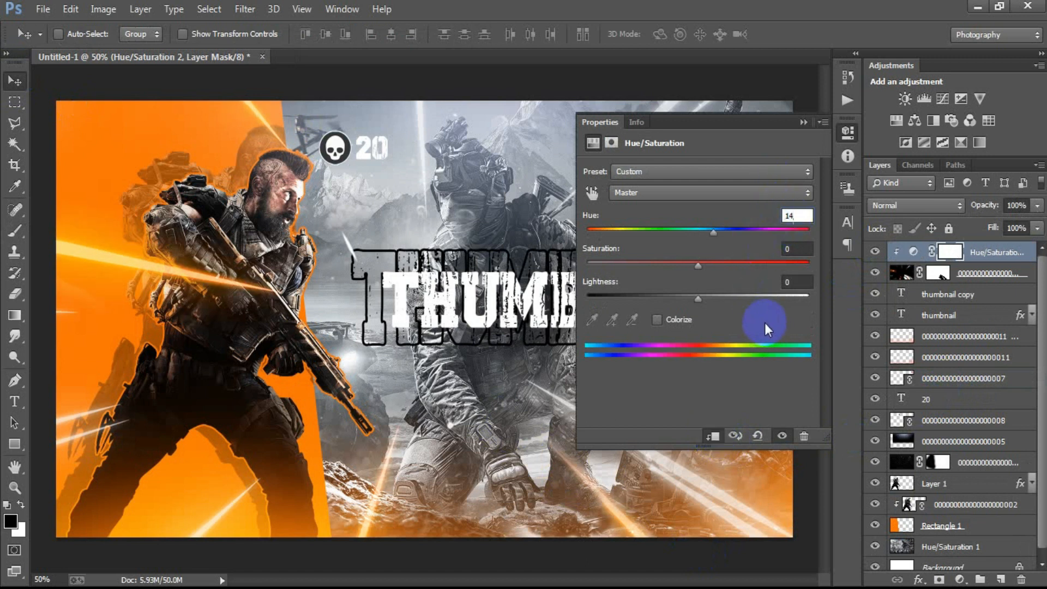
pyautogui.click(799, 122)
# On the light streaks mask, paint out the streak crossing the front soldier's arm and rifle with the 70 px black brush
pyautogui.click(937, 273)
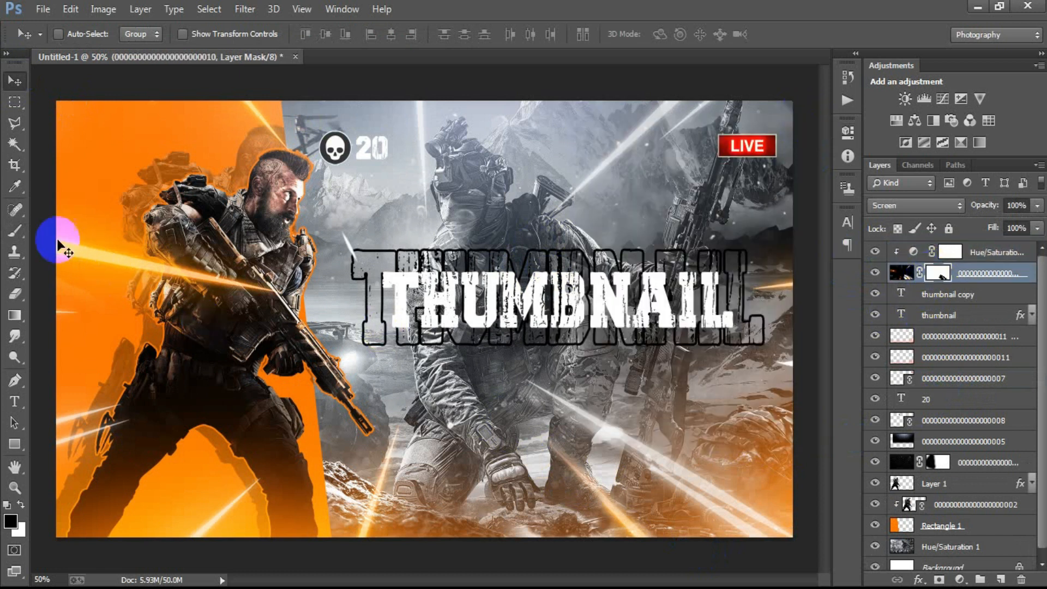
pyautogui.click(21, 232)
pyautogui.click(45, 228)
pyautogui.moveTo(186, 271)
pyautogui.mouseDown()
pyautogui.moveTo(257, 287)
pyautogui.moveTo(174, 276)
pyautogui.moveTo(259, 283)
pyautogui.moveTo(274, 295)
pyautogui.moveTo(162, 279)
pyautogui.moveTo(199, 275)
pyautogui.moveTo(360, 313)
pyautogui.mouseUp()
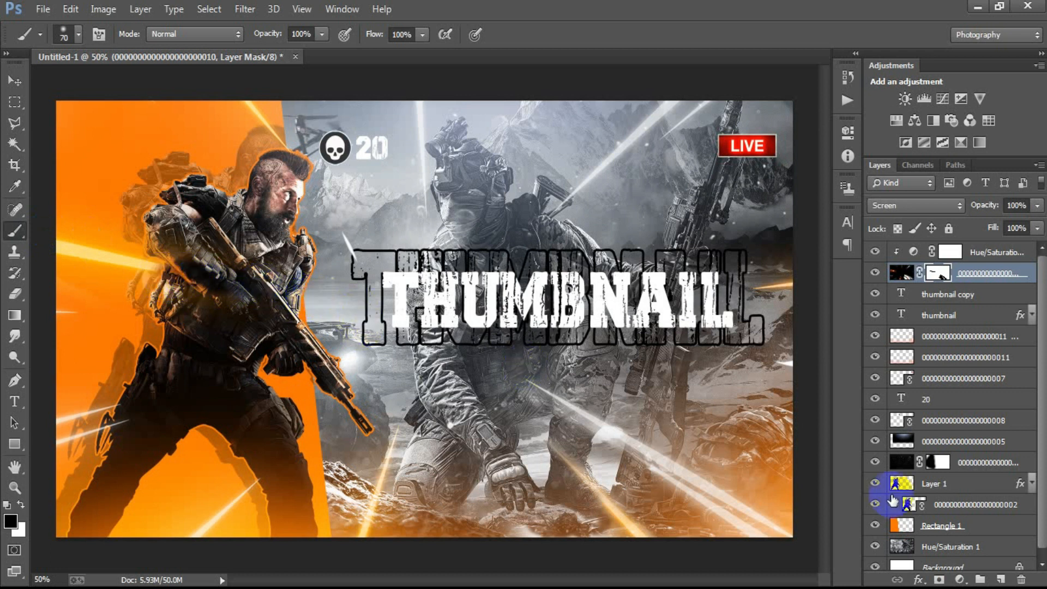
pyautogui.click(14, 80)
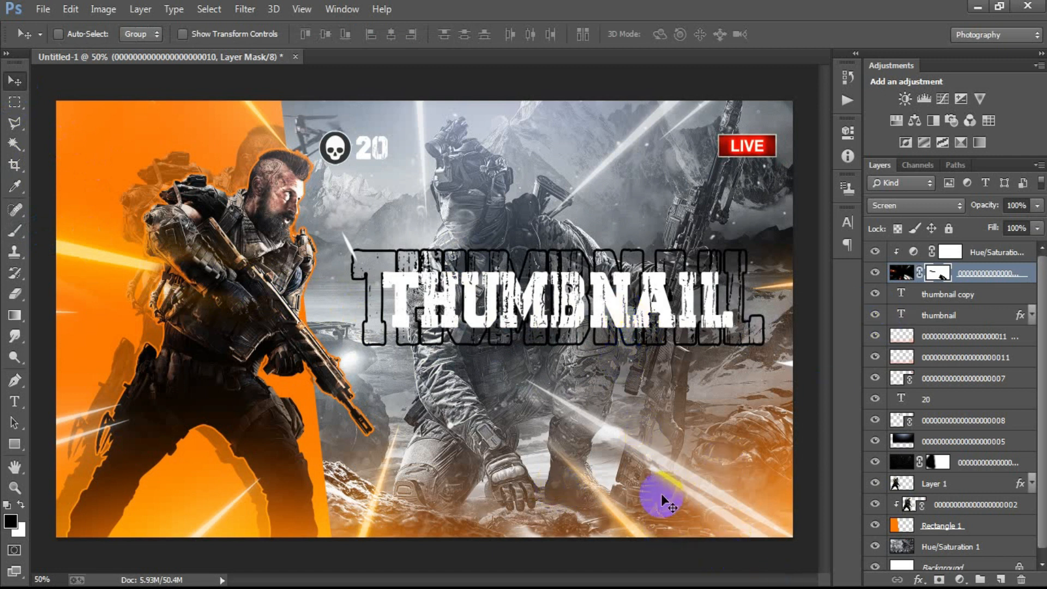
# Change the stroke color of the outline-only THUMBNAIL text to orange f47505, sampled from the orange panel
pyautogui.click(1020, 317)
pyautogui.doubleClick(1019, 316)
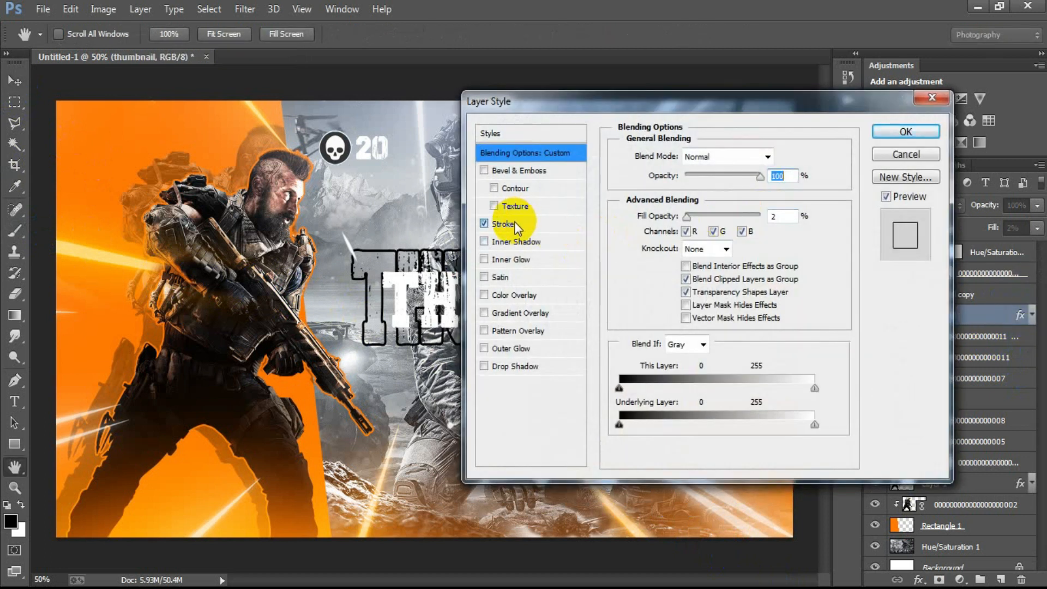
pyautogui.click(514, 223)
pyautogui.click(649, 266)
pyautogui.click(113, 118)
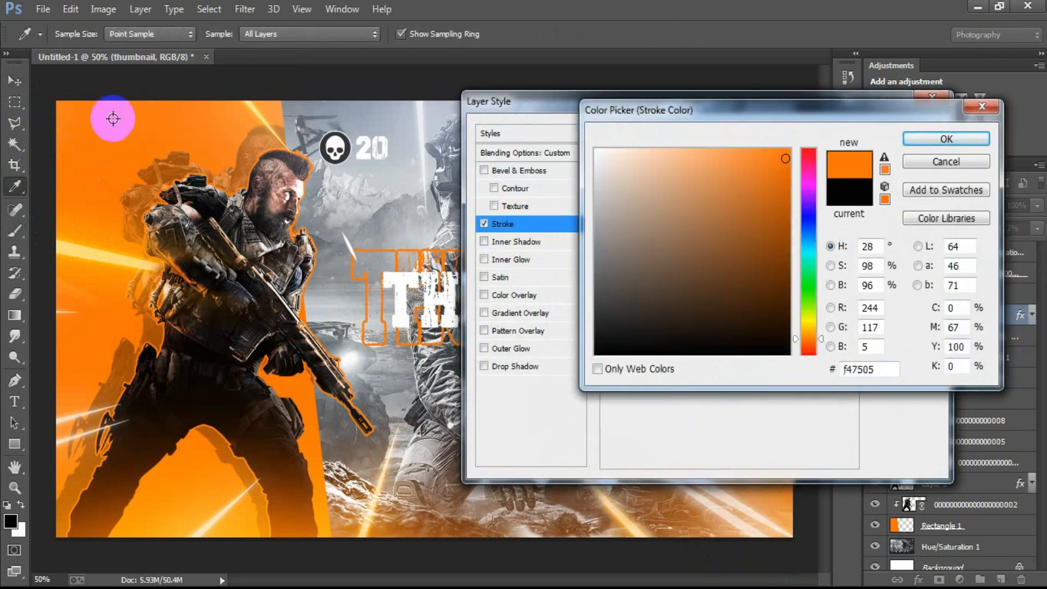
pyautogui.click(931, 138)
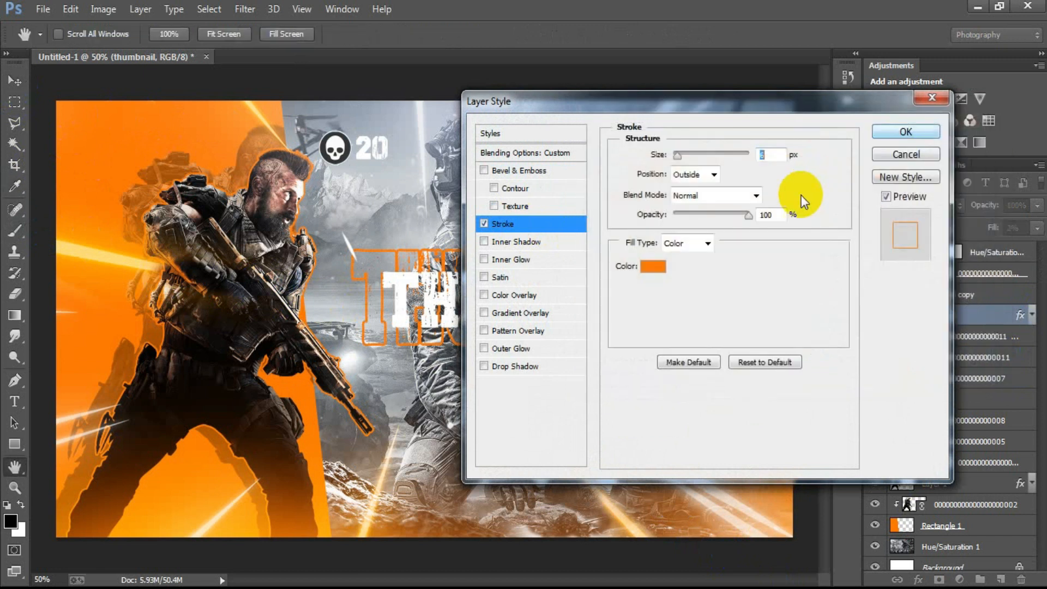
pyautogui.click(904, 133)
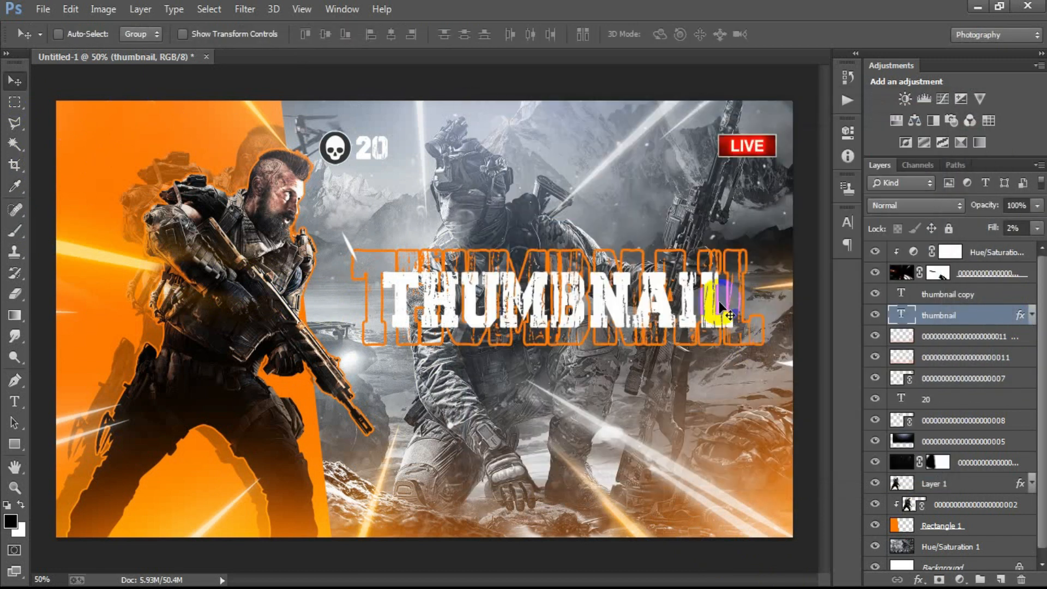